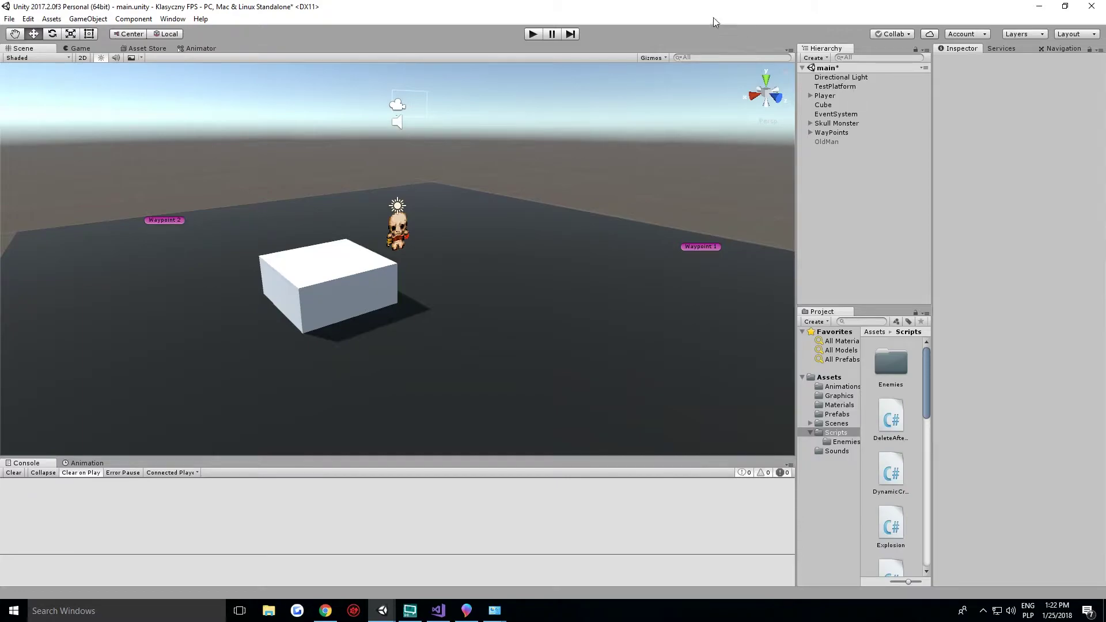
Attach an Animator component, with no controller yet, to the Skull Monster object.
{"action": "left_click", "coordinate": [845, 122]}
{"action": "scroll", "coordinate": [1066, 459], "scroll_direction": "down", "scroll_amount": 5}
{"action": "left_click", "coordinate": [1055, 569]}
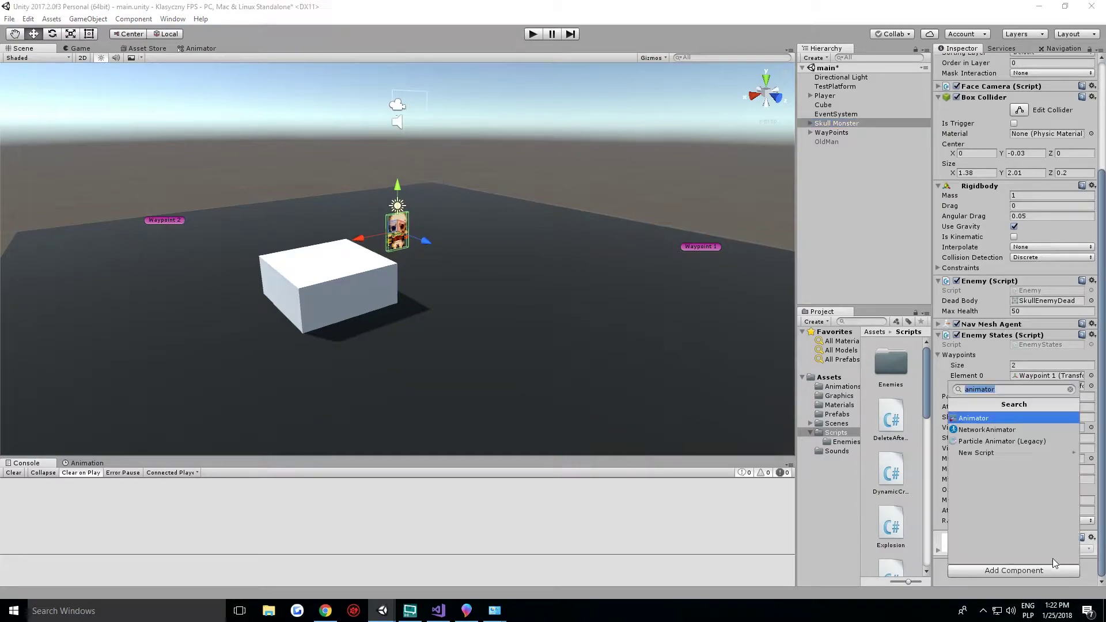
{"action": "key", "text": "Return"}
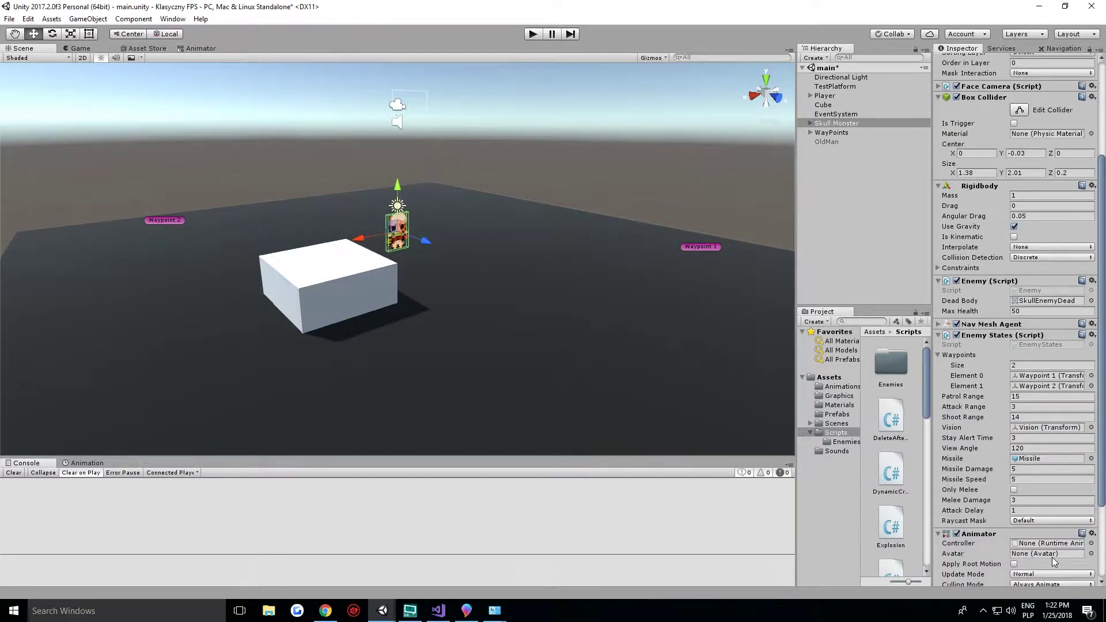
{"action": "scroll", "coordinate": [1026, 453], "scroll_direction": "down", "scroll_amount": 4}
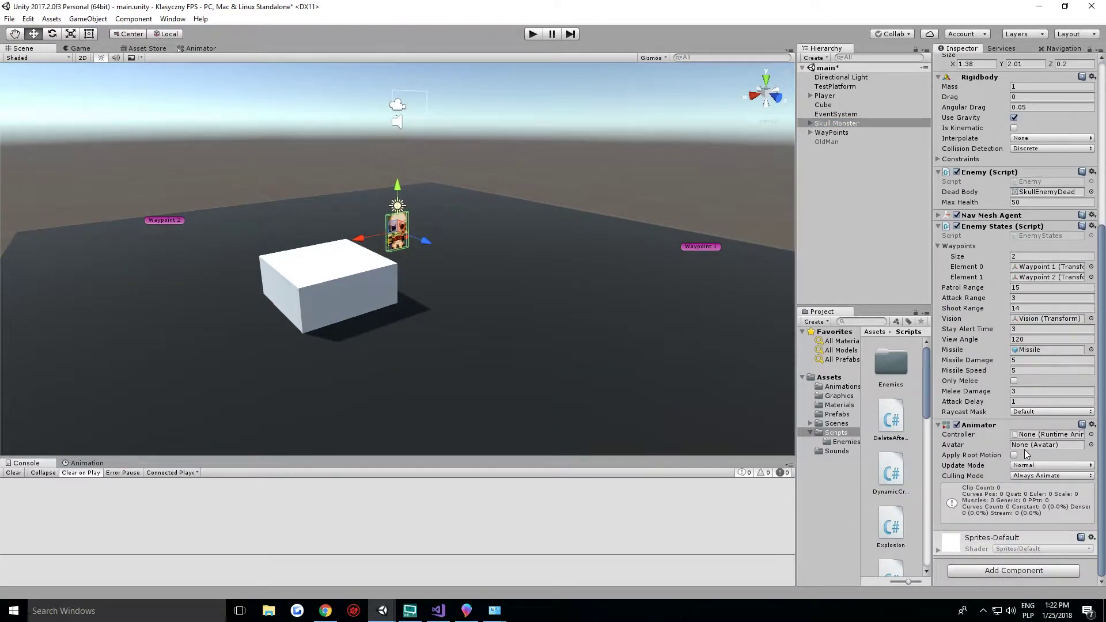
Create a folder named 'Enemy' inside the Animations folder.
{"action": "left_click", "coordinate": [841, 387]}
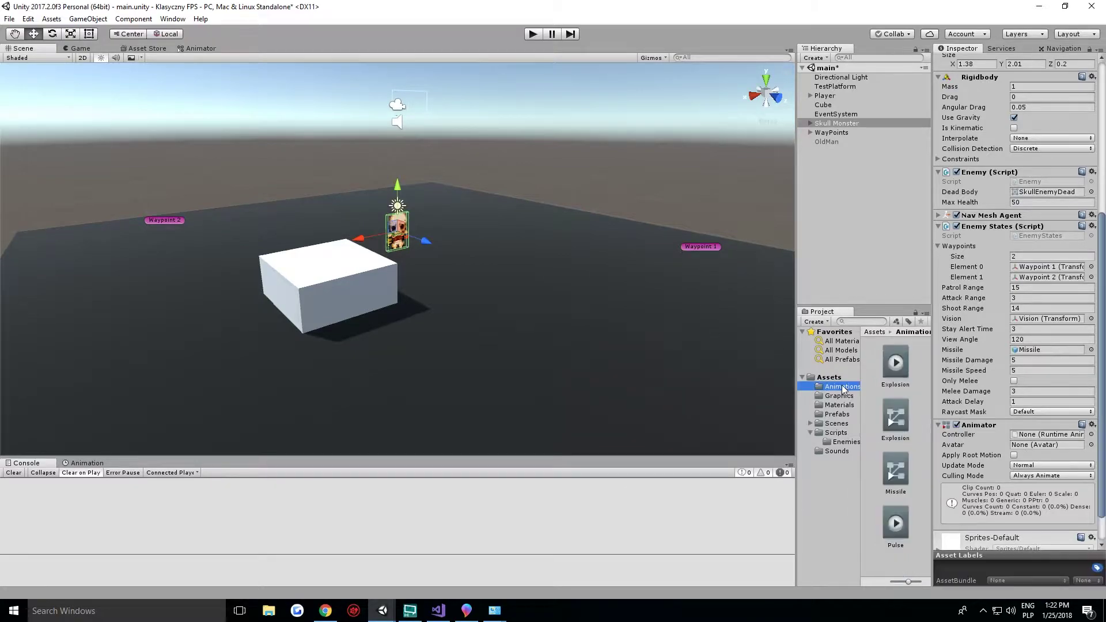
{"action": "right_click", "coordinate": [841, 386]}
{"action": "mouse_move", "coordinate": [872, 159]}
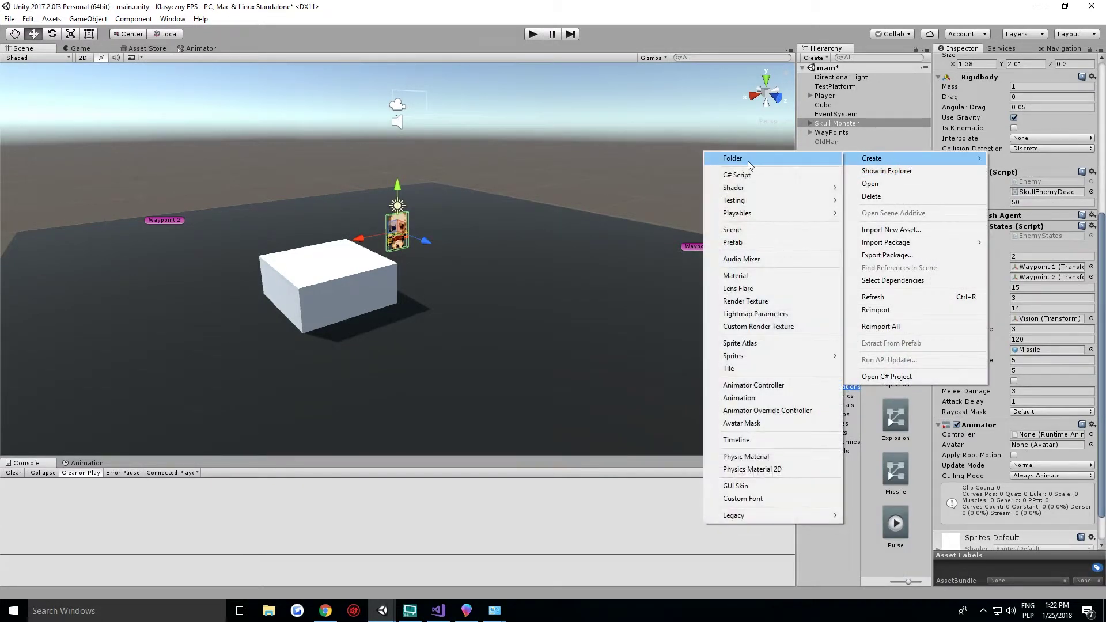
{"action": "left_click", "coordinate": [748, 161]}
{"action": "type", "text": "Enemy"}
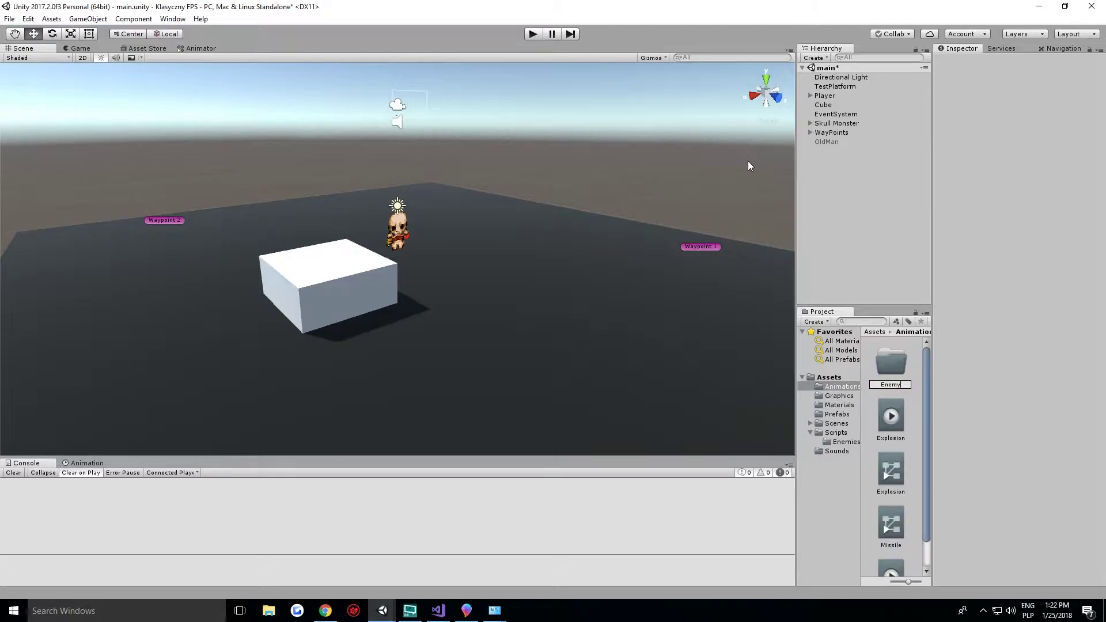
{"action": "key", "text": "Return"}
{"action": "key", "text": "Return"}
Create an Animator Controller named 'SkullMonster' in the Enemy folder.
{"action": "right_click", "coordinate": [874, 385]}
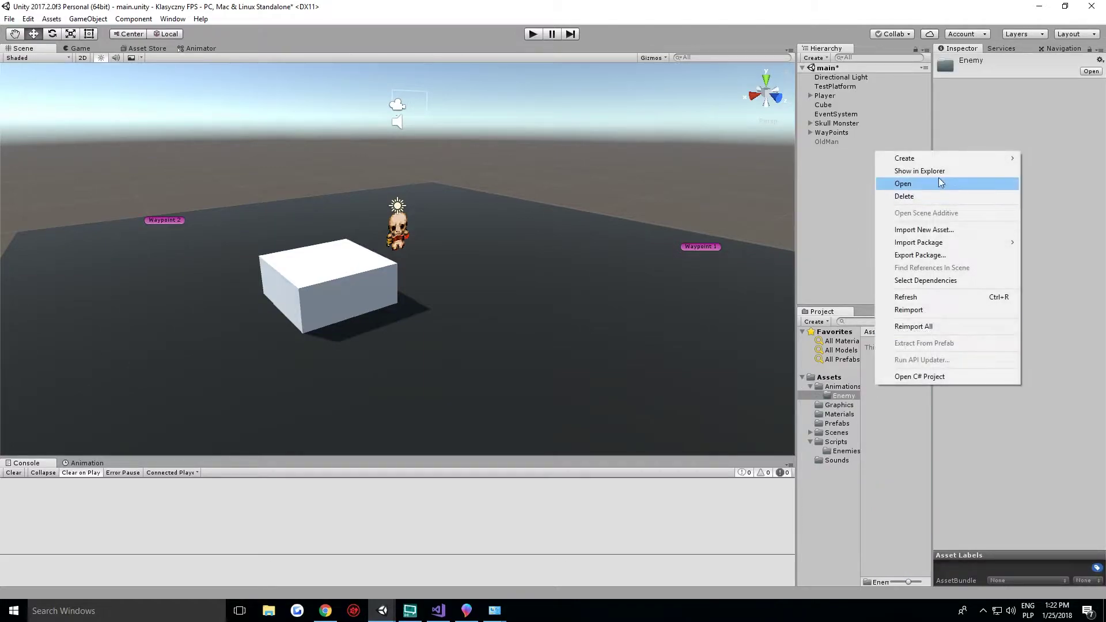
{"action": "mouse_move", "coordinate": [924, 158]}
{"action": "left_click", "coordinate": [800, 385]}
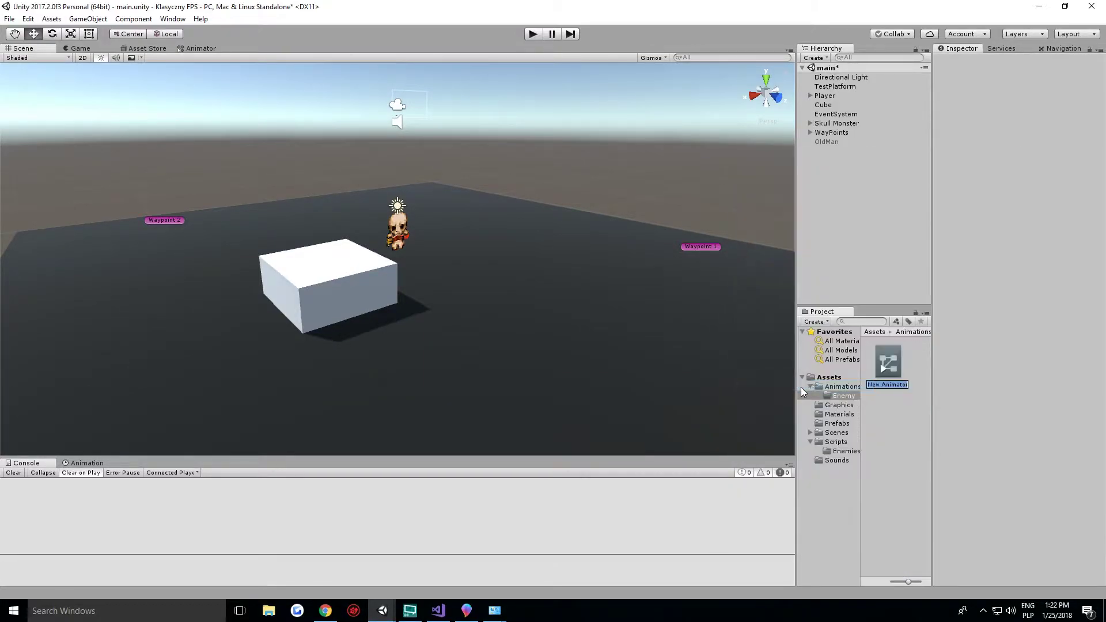
{"action": "type", "text": "E"}
{"action": "type", "text": "S"}
{"action": "type", "text": "k"}
{"action": "type", "text": "ullMonster"}
{"action": "key", "text": "Return"}
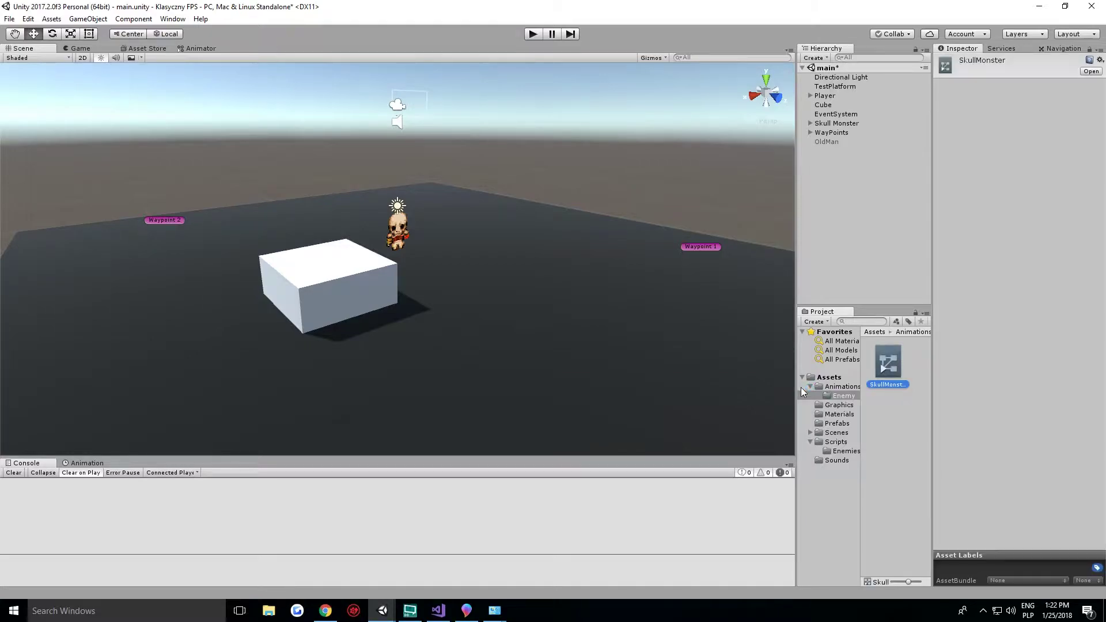
Assign the SkullMonster controller to Skull Monster's Animator component.
{"action": "left_click", "coordinate": [862, 122]}
{"action": "scroll", "coordinate": [1012, 375], "scroll_direction": "down", "scroll_amount": 5}
{"action": "scroll", "coordinate": [1012, 402], "scroll_direction": "down", "scroll_amount": 5}
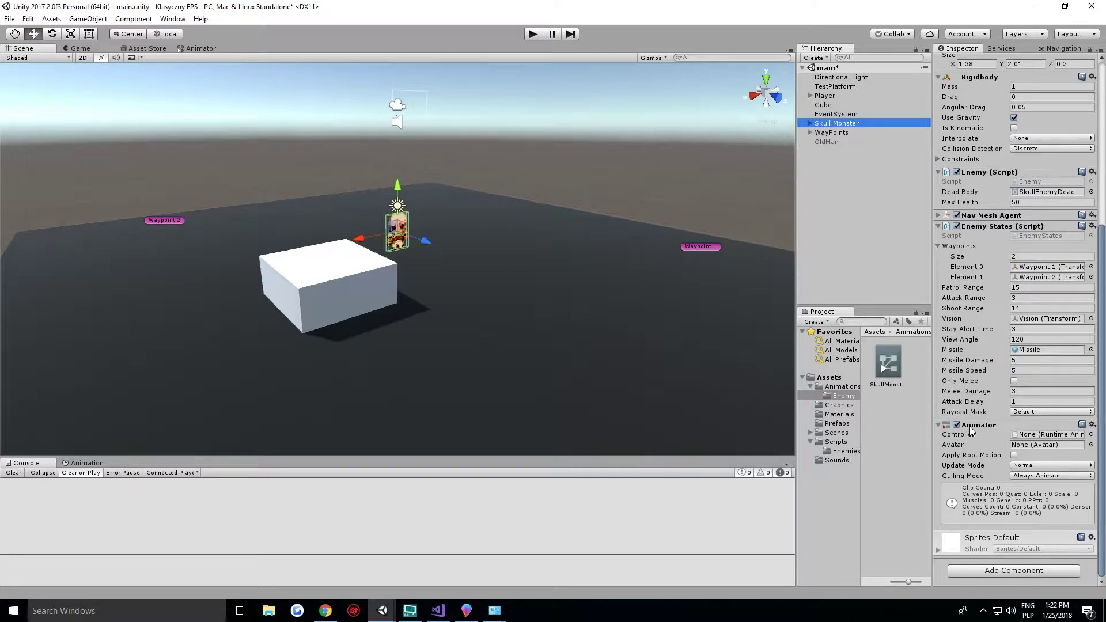
{"action": "mouse_move", "coordinate": [888, 362]}
{"action": "left_mouse_down"}
{"action": "mouse_move", "coordinate": [958, 437]}
{"action": "mouse_move", "coordinate": [1022, 436]}
{"action": "left_mouse_up"}
From the Animation window, create and save a clip named 'Forward' in Animations/Enemy.
{"action": "left_click", "coordinate": [87, 463]}
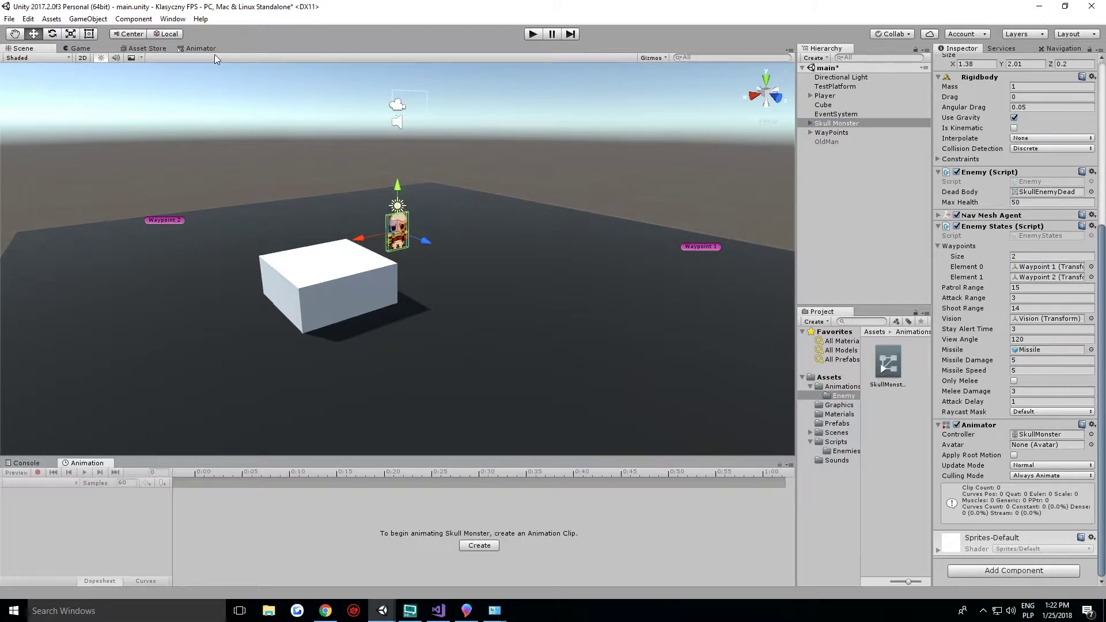
{"action": "left_click", "coordinate": [173, 19]}
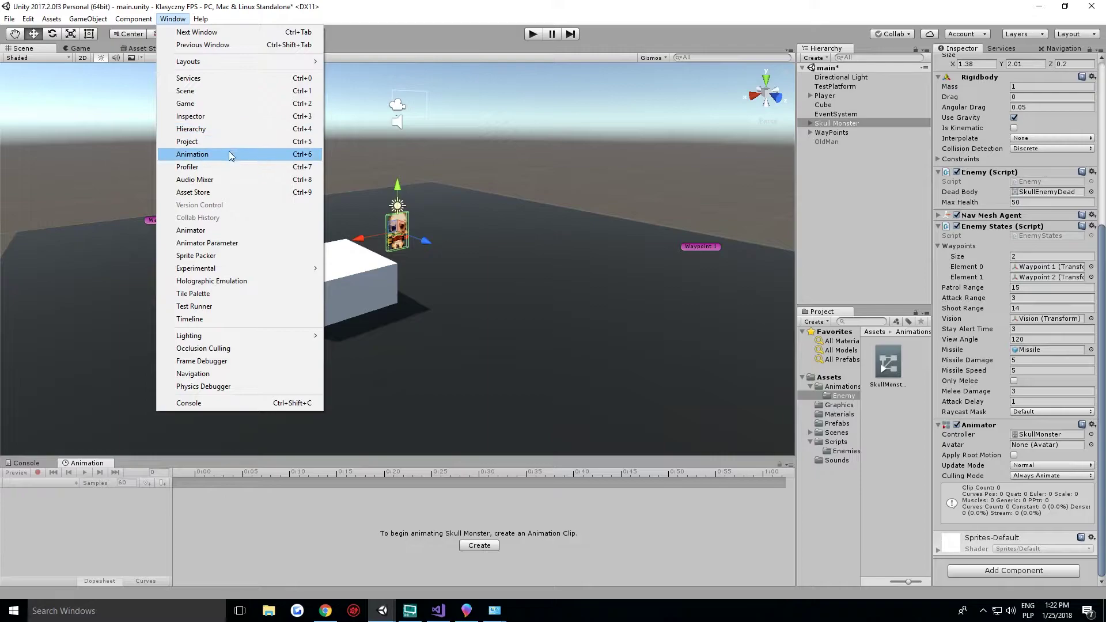
{"action": "left_click", "coordinate": [305, 155]}
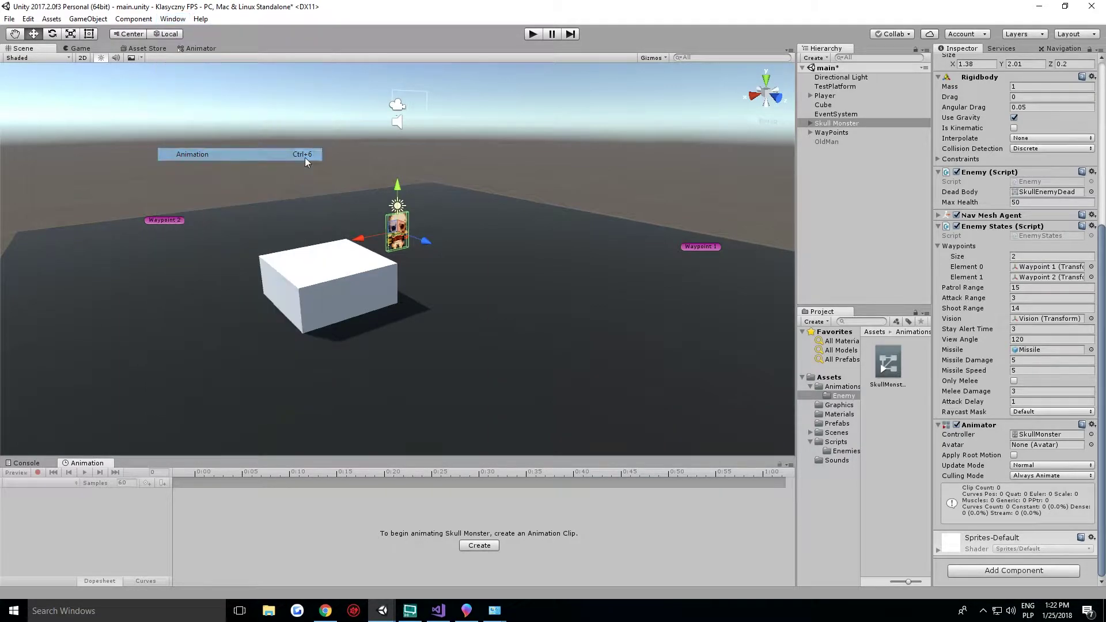
{"action": "left_click", "coordinate": [470, 547]}
{"action": "type", "text": "F"}
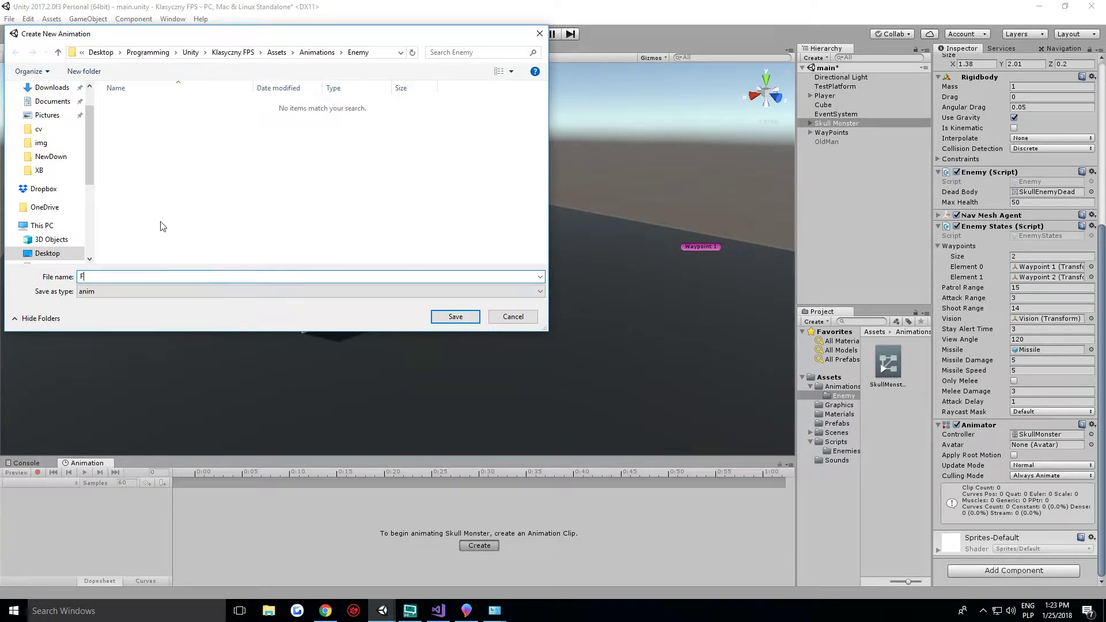
{"action": "type", "text": "o"}
{"action": "type", "text": "rwar"}
{"action": "type", "text": "d"}
{"action": "left_click", "coordinate": [454, 317]}
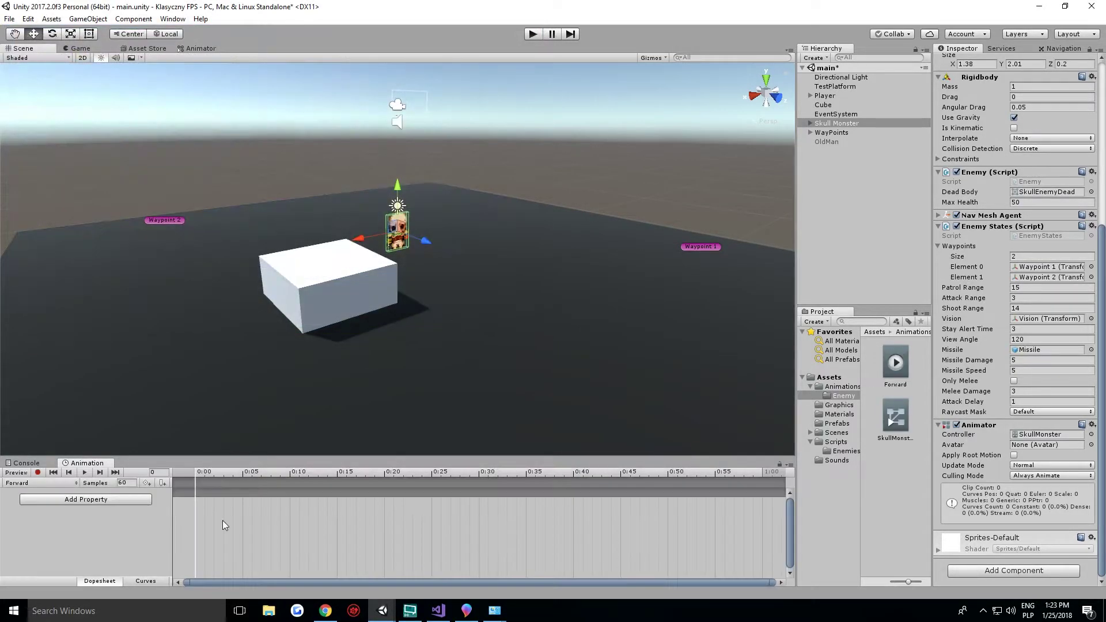
Expand the SkullEnemy sprite sheet in the Graphics folder to show its individual frames.
{"action": "left_click", "coordinate": [838, 405]}
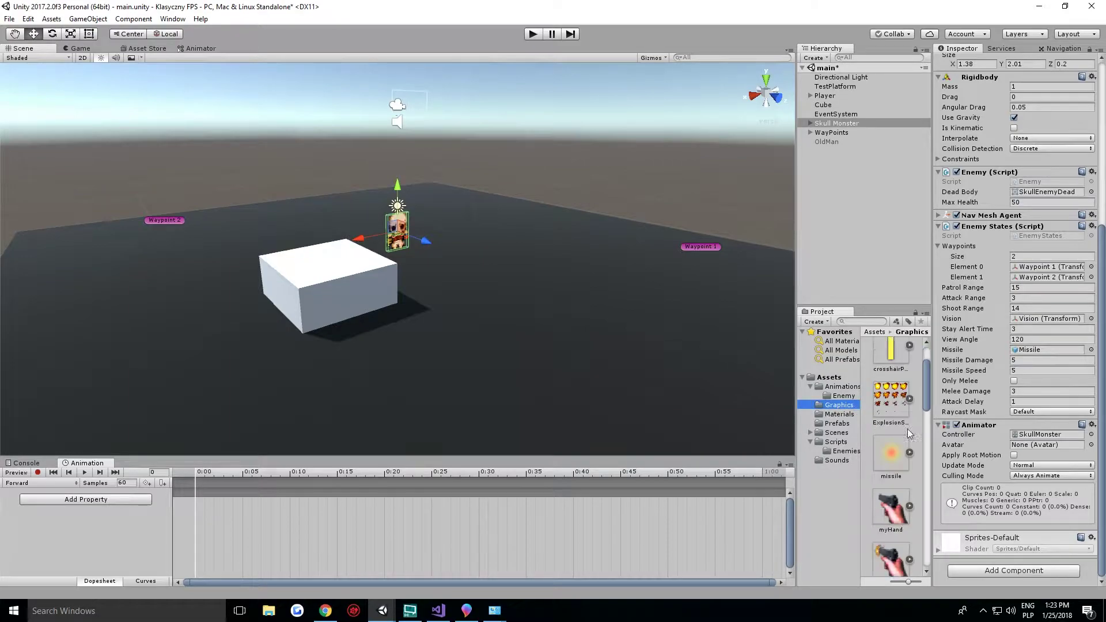
{"action": "left_click", "coordinate": [911, 507]}
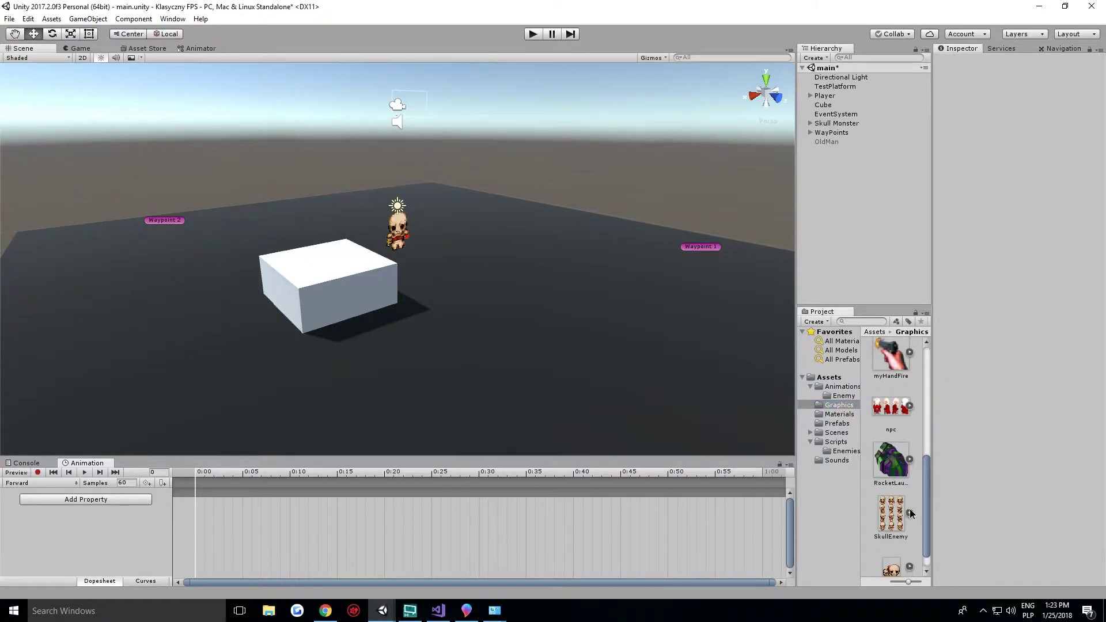
{"action": "scroll", "coordinate": [910, 509], "scroll_direction": "down", "scroll_amount": 1}
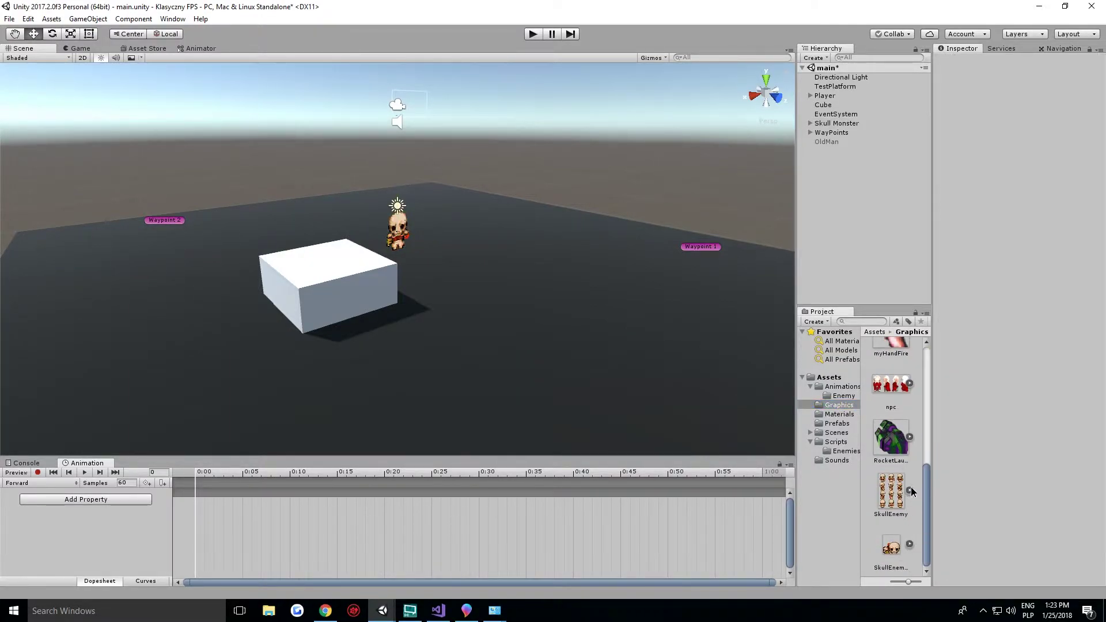
{"action": "left_click", "coordinate": [909, 490]}
{"action": "scroll", "coordinate": [907, 493], "scroll_direction": "down", "scroll_amount": 3}
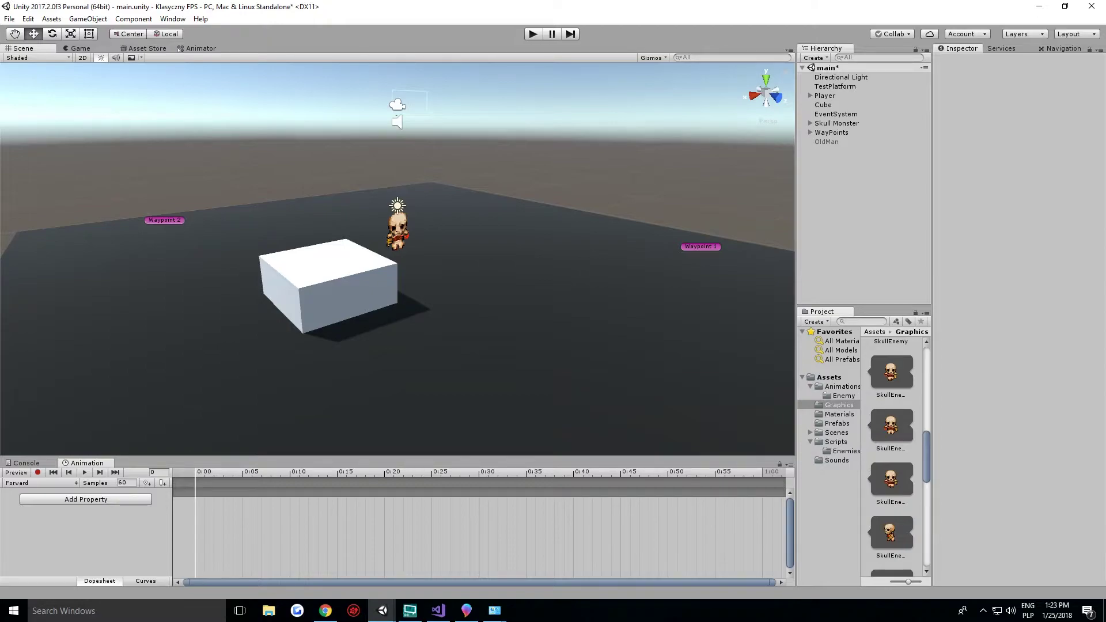
Set the Forward clip's sample rate to 12.
{"action": "left_click", "coordinate": [130, 482]}
{"action": "type", "text": "12"}
{"action": "key", "text": "Return"}
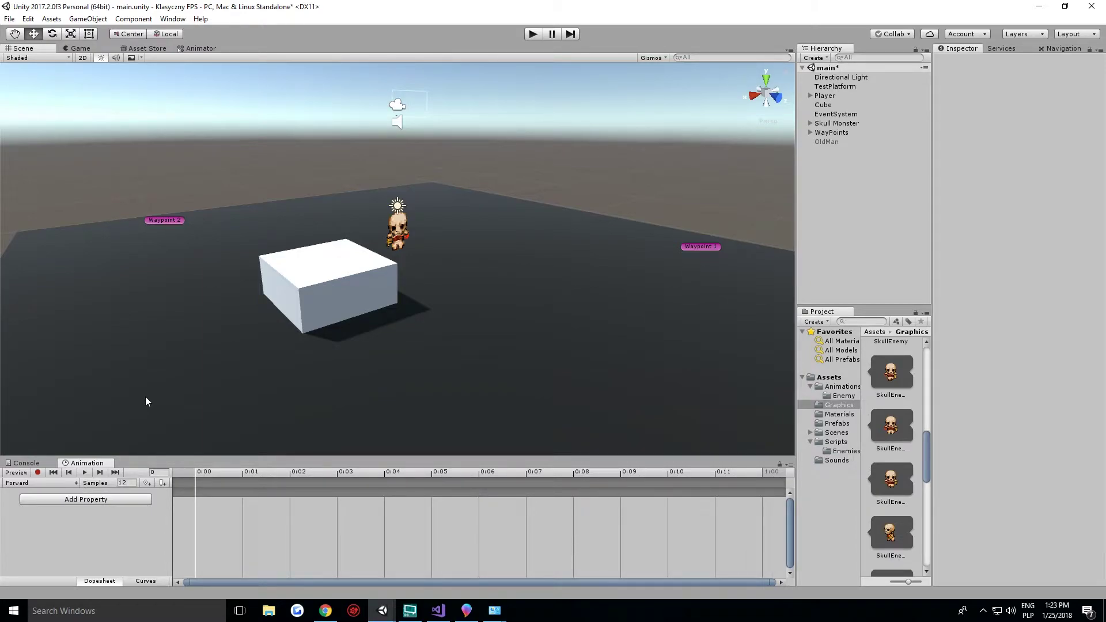
Add SkullEnemy sprite keyframes on the Sprite Renderer track at 0:00, 0:03, 0:06 and 0:09.
{"action": "left_click_drag", "start_coordinate": [893, 430], "coordinate": [202, 503]}
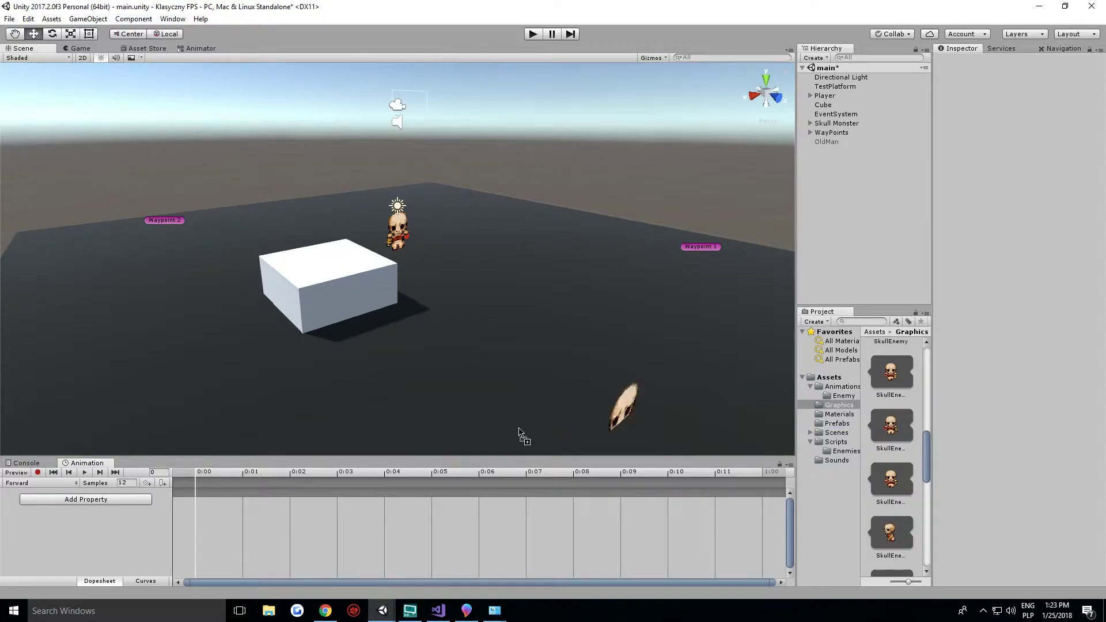
{"action": "left_click", "coordinate": [242, 511]}
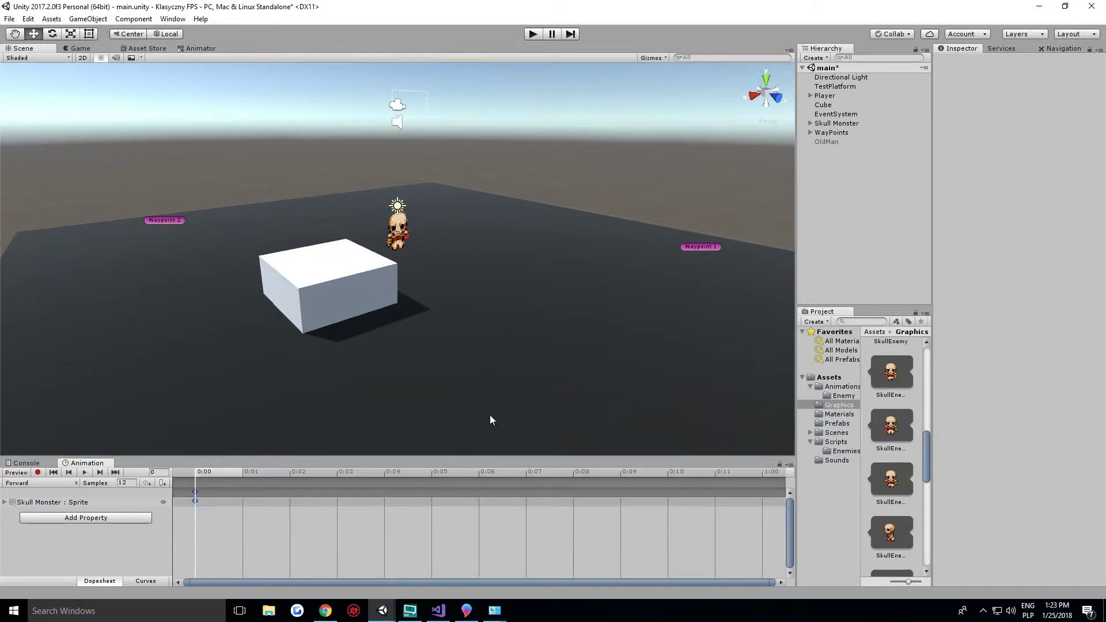
{"action": "left_click", "coordinate": [896, 373]}
{"action": "left_click_drag", "start_coordinate": [896, 373], "coordinate": [338, 501]}
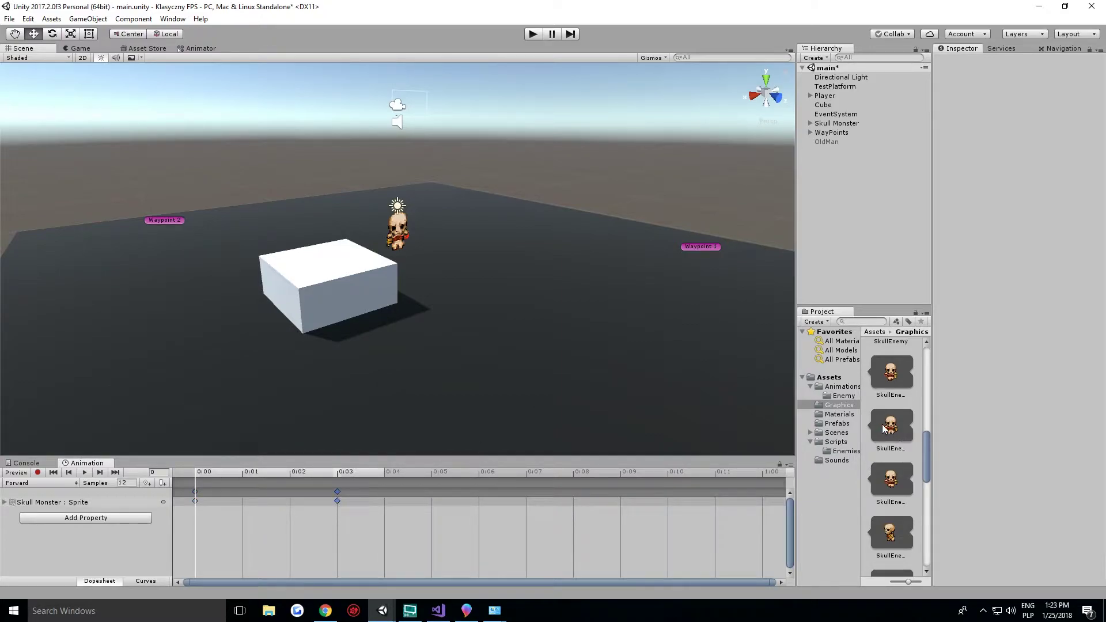
{"action": "mouse_move", "coordinate": [891, 427]}
{"action": "left_mouse_down"}
{"action": "mouse_move", "coordinate": [497, 518]}
{"action": "mouse_move", "coordinate": [480, 502]}
{"action": "left_mouse_up"}
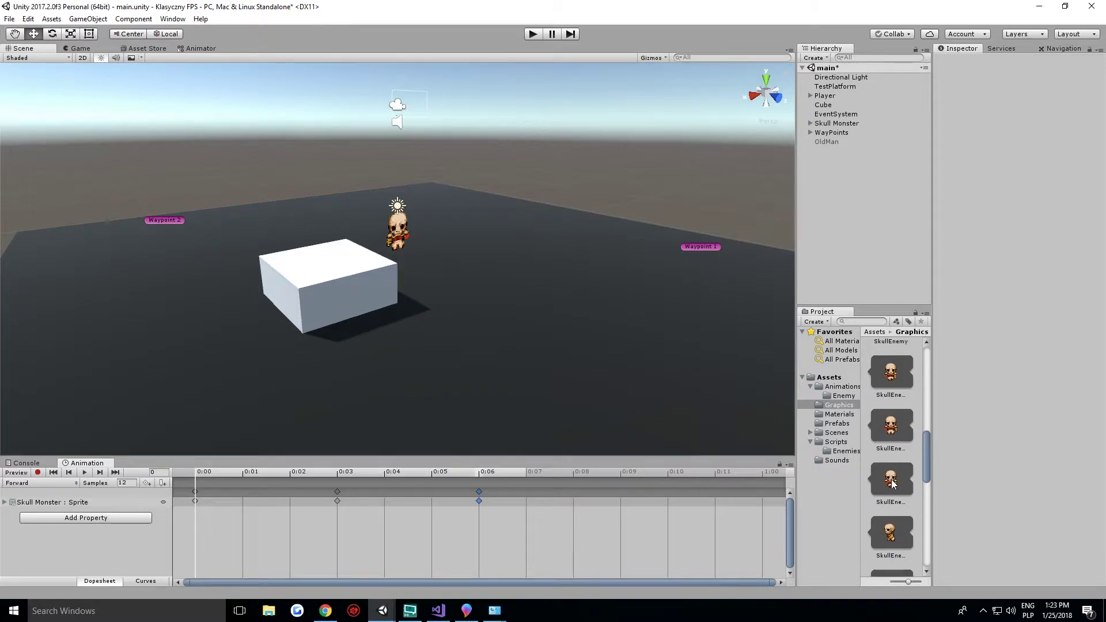
{"action": "left_click_drag", "start_coordinate": [892, 484], "coordinate": [627, 499]}
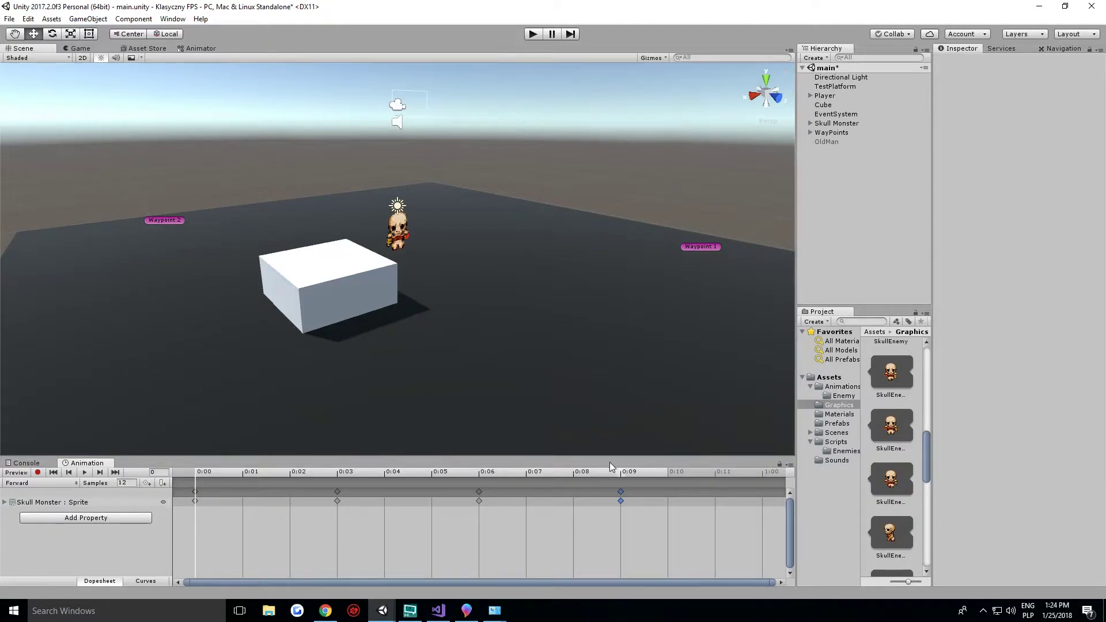
Add a closing keyframe at 1:00 and preview the Forward animation.
{"action": "right_click", "coordinate": [762, 496]}
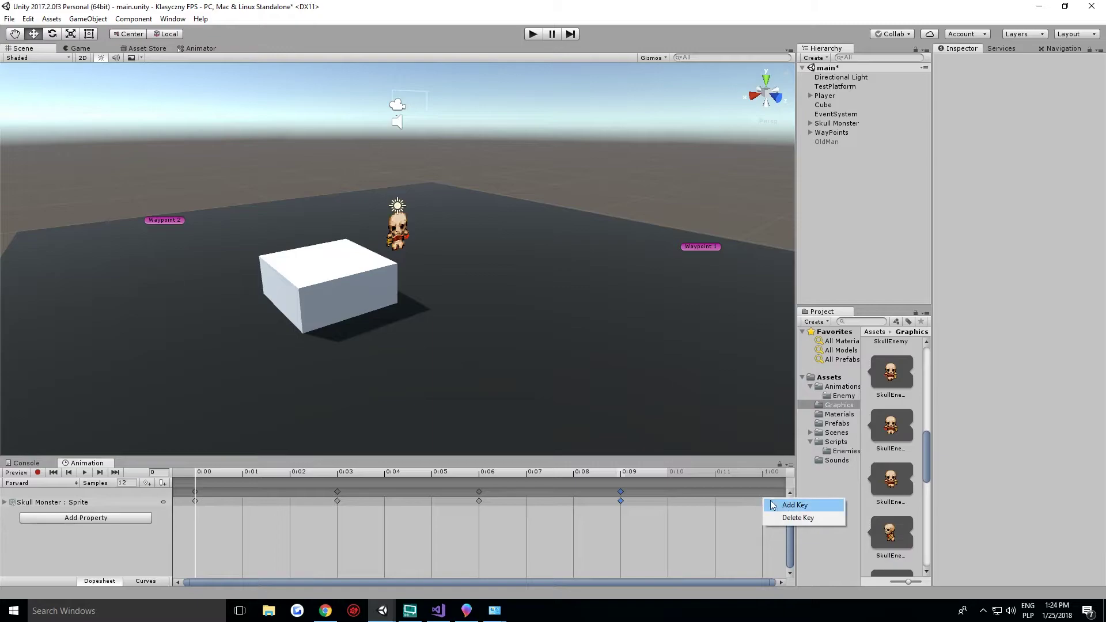
{"action": "left_click", "coordinate": [794, 509]}
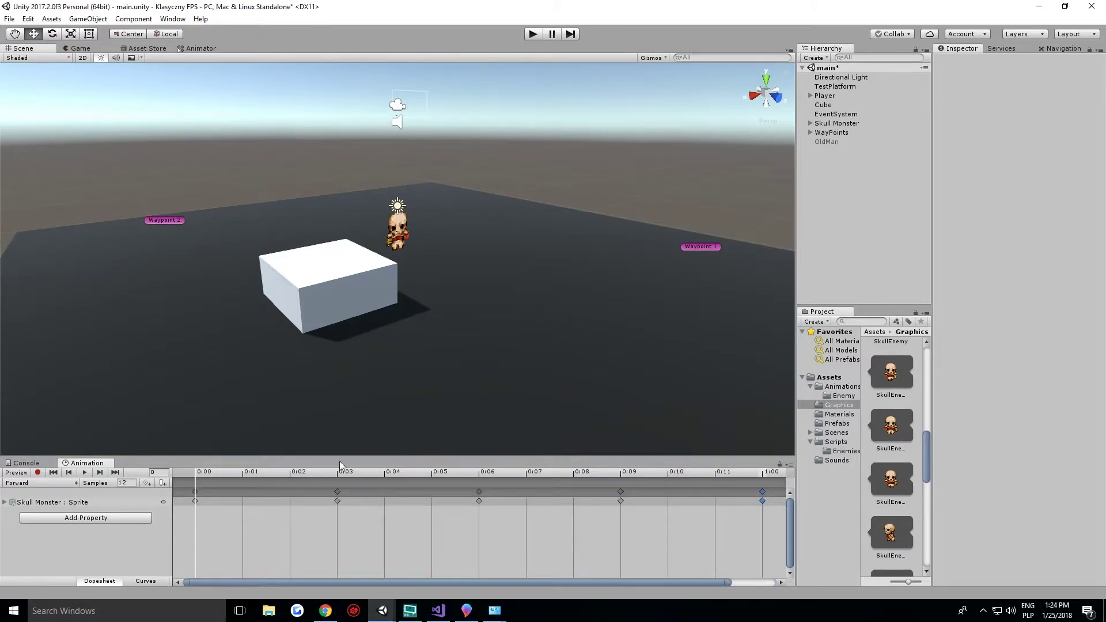
{"action": "left_click", "coordinate": [85, 472]}
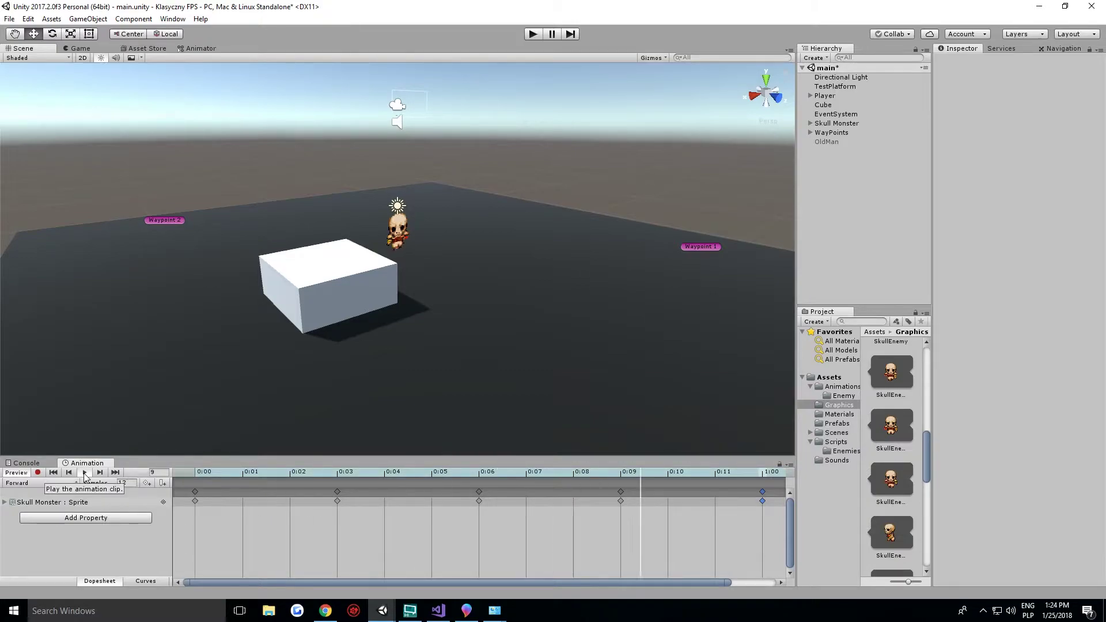
{"action": "left_click", "coordinate": [37, 484]}
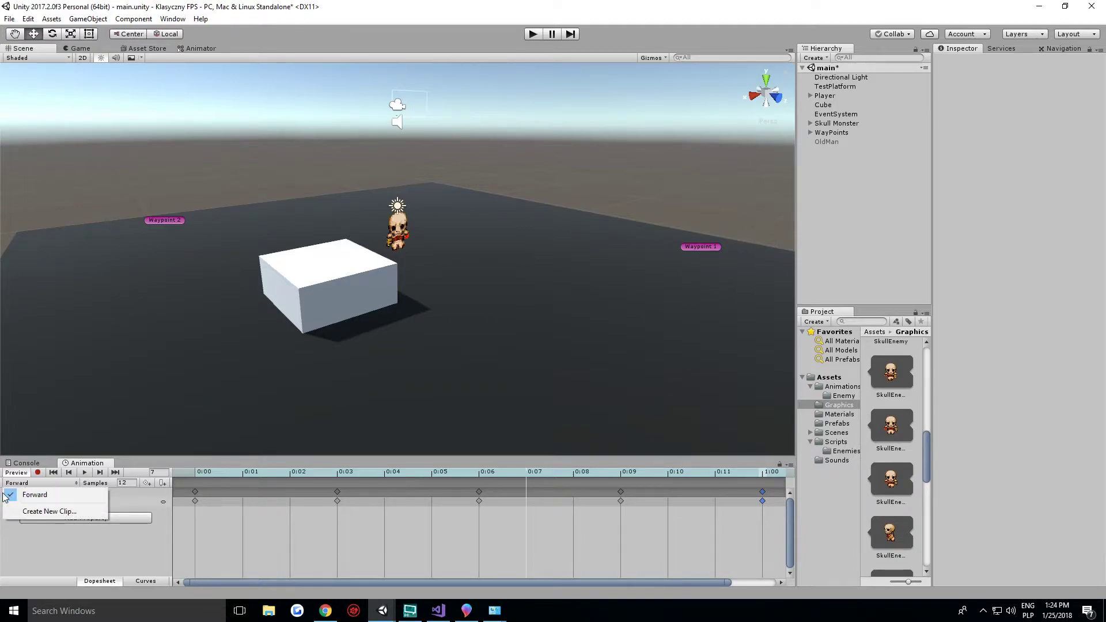
Create a new clip named 'Backward' running at 12 samples.
{"action": "left_click", "coordinate": [49, 510]}
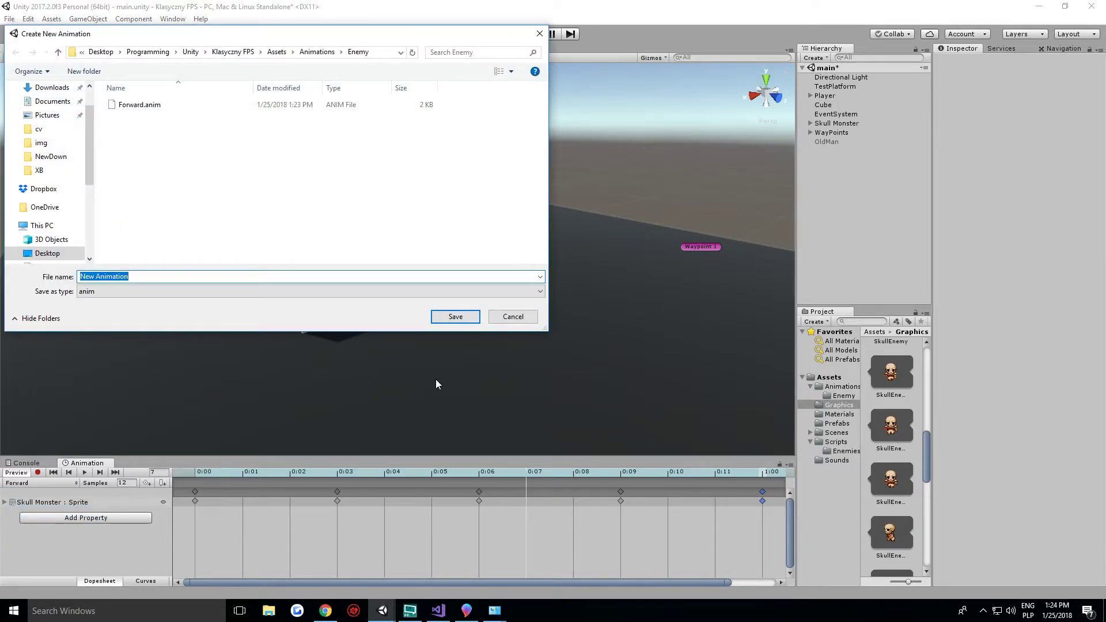
{"action": "type", "text": "Back"}
{"action": "type", "text": "ward"}
{"action": "key", "text": "Return"}
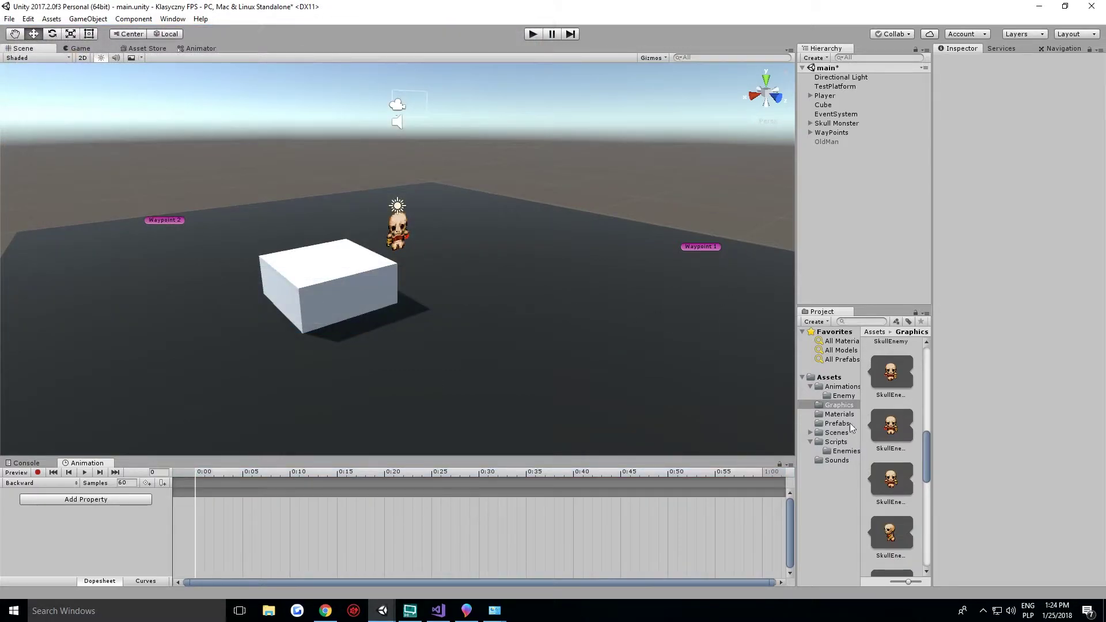
{"action": "scroll", "coordinate": [896, 448], "scroll_direction": "down", "scroll_amount": 5}
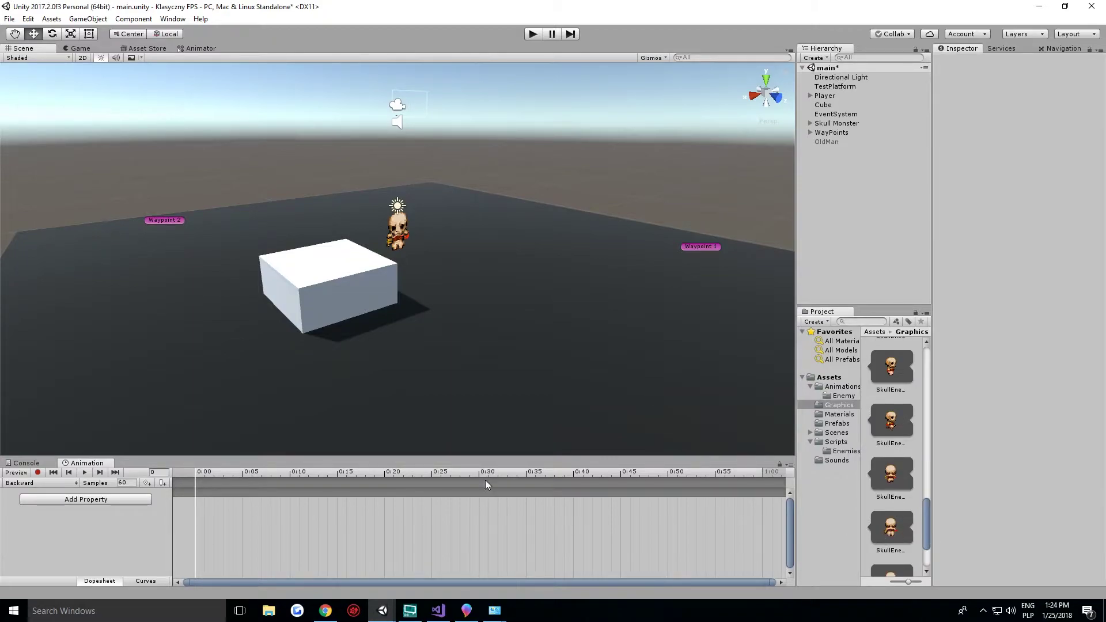
{"action": "type", "text": "12"}
{"action": "key", "text": "Return"}
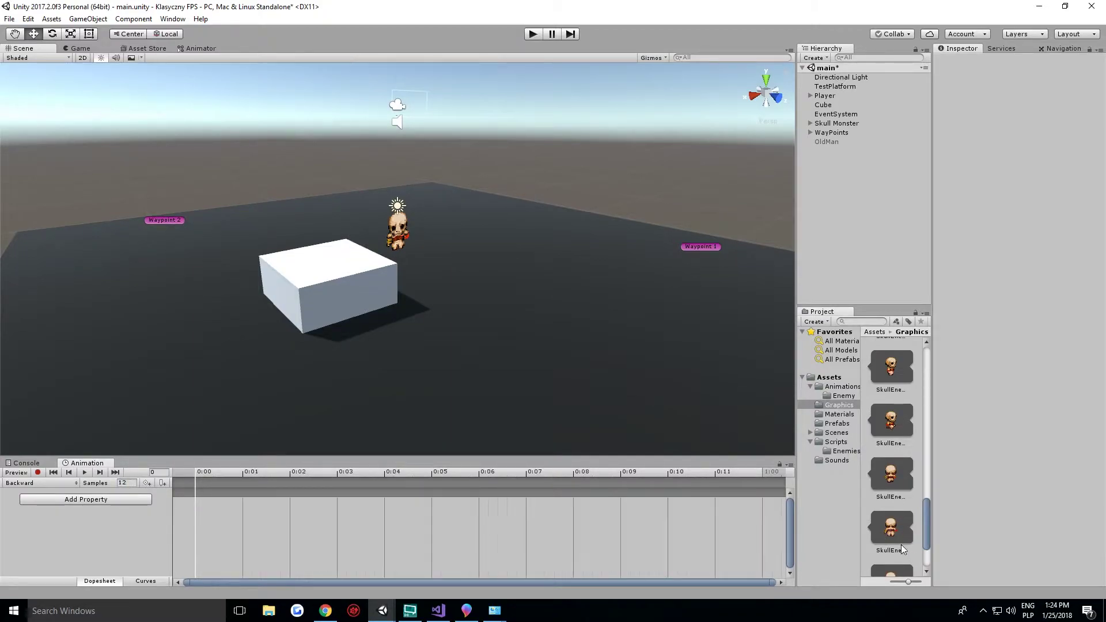
Add skull sprite keyframes at 0:00, 0:03, 0:06, 0:09 and 1:00, then preview Backward.
{"action": "left_click_drag", "start_coordinate": [303, 478], "coordinate": [187, 499]}
{"action": "left_click", "coordinate": [238, 499]}
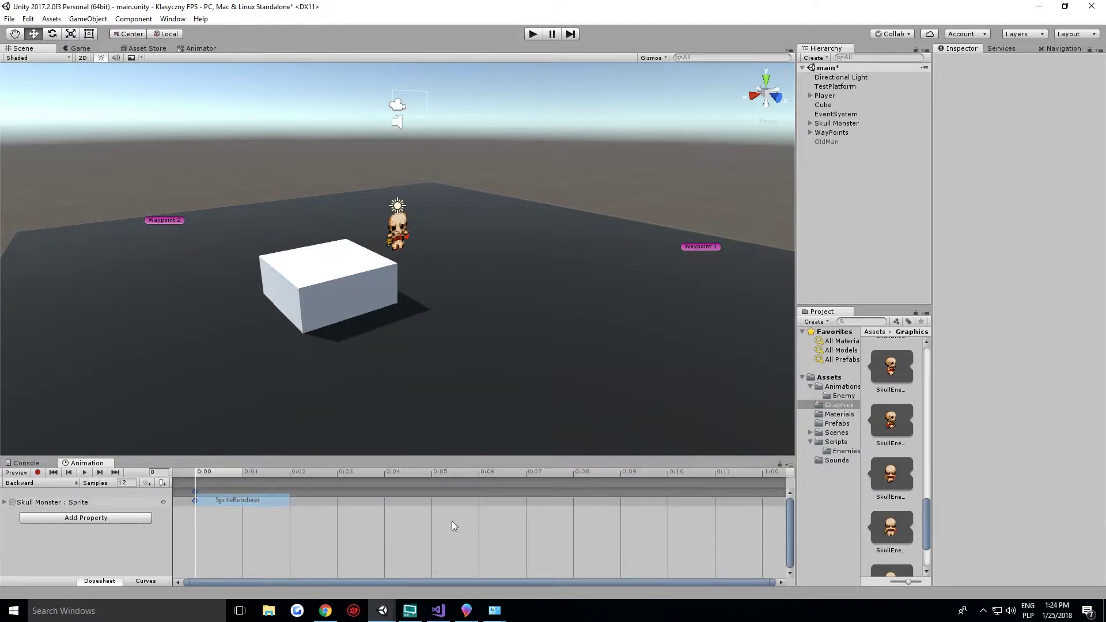
{"action": "left_click_drag", "start_coordinate": [885, 487], "coordinate": [338, 492]}
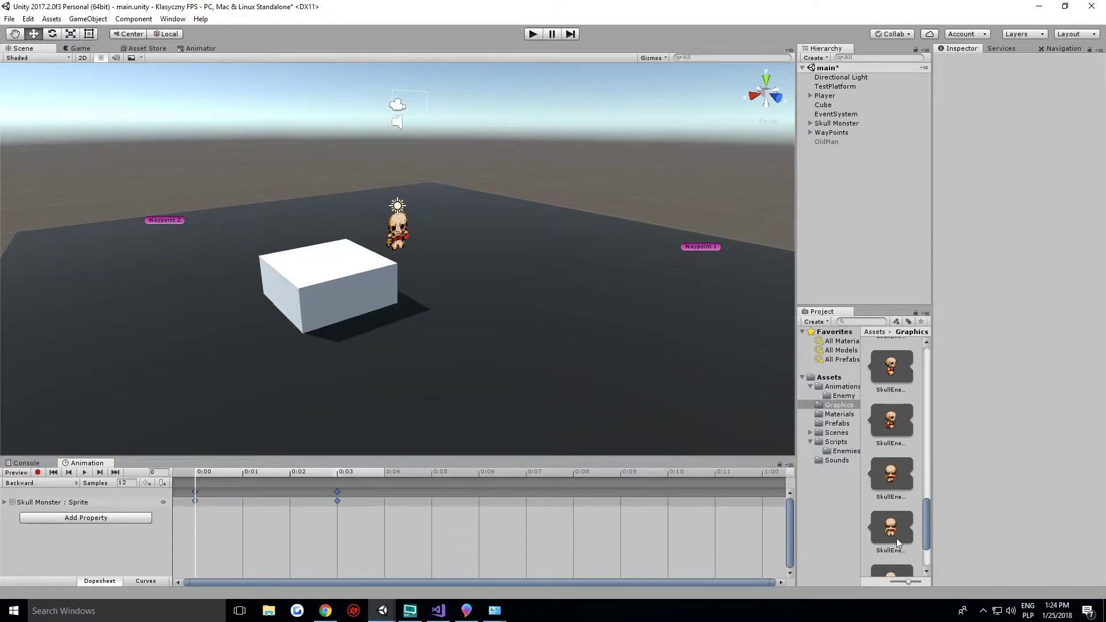
{"action": "left_click_drag", "start_coordinate": [479, 495], "coordinate": [478, 494]}
{"action": "scroll", "coordinate": [909, 520], "scroll_direction": "up", "scroll_amount": 1}
{"action": "left_click_drag", "start_coordinate": [891, 490], "coordinate": [621, 492]}
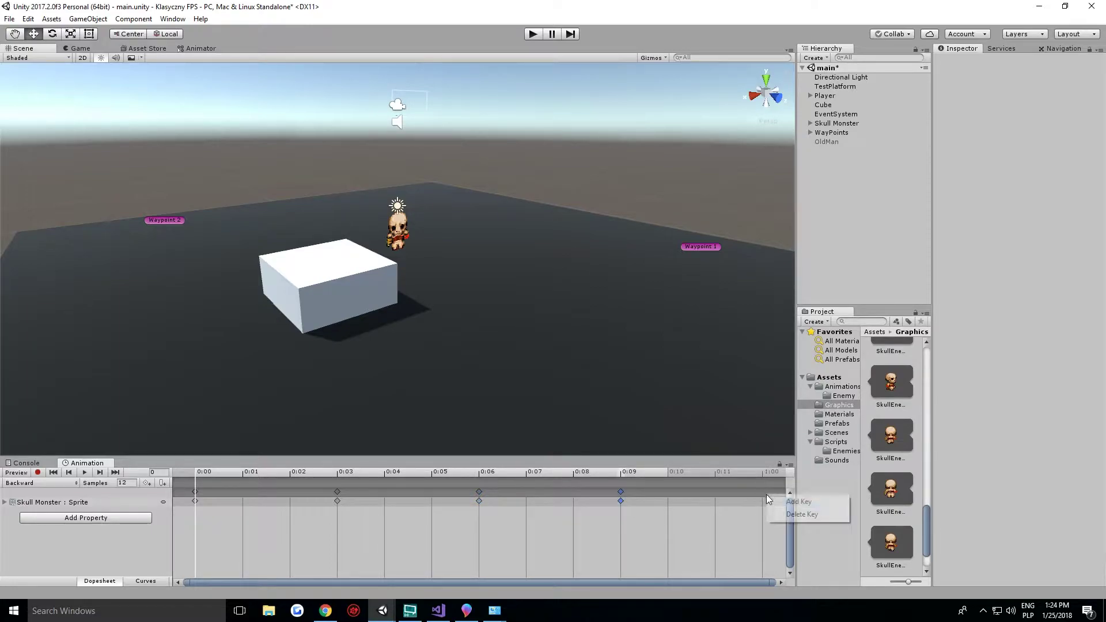
{"action": "left_click_drag", "start_coordinate": [891, 490], "coordinate": [762, 495]}
{"action": "left_click", "coordinate": [83, 473]}
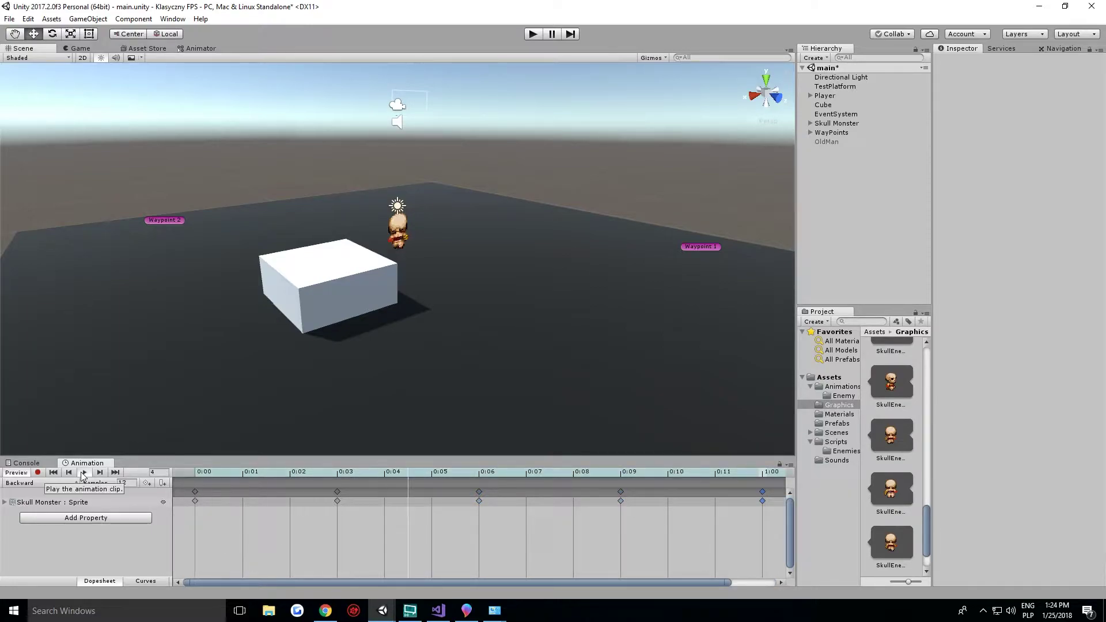
Create a new clip named 'Left' running at 12 samples.
{"action": "left_click", "coordinate": [47, 482]}
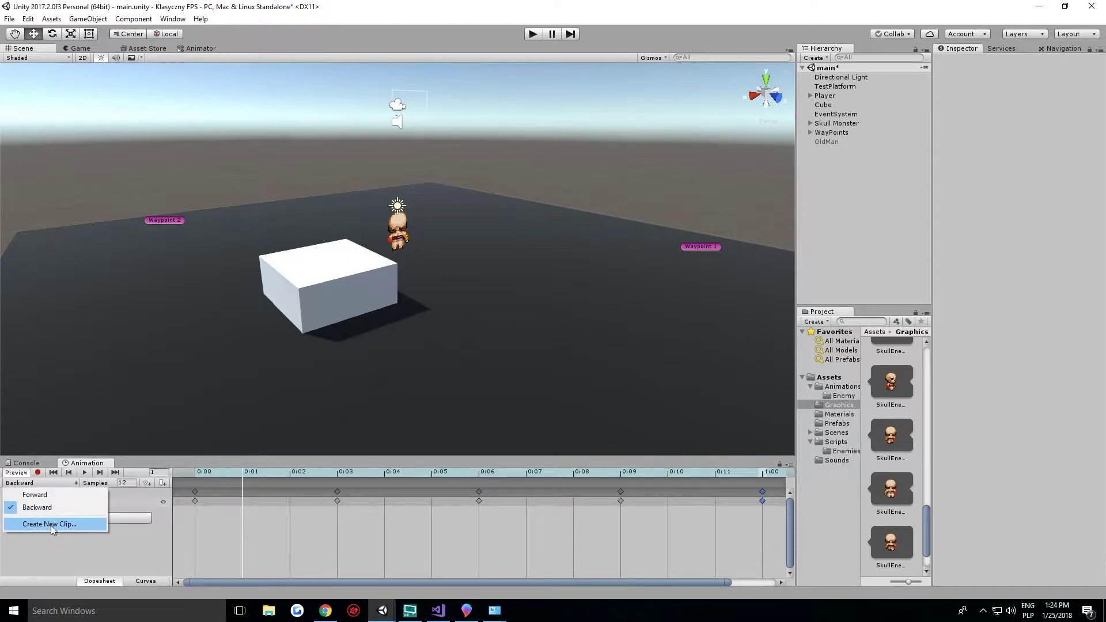
{"action": "left_click", "coordinate": [51, 525]}
{"action": "type", "text": "eft"}
{"action": "key", "text": "Return"}
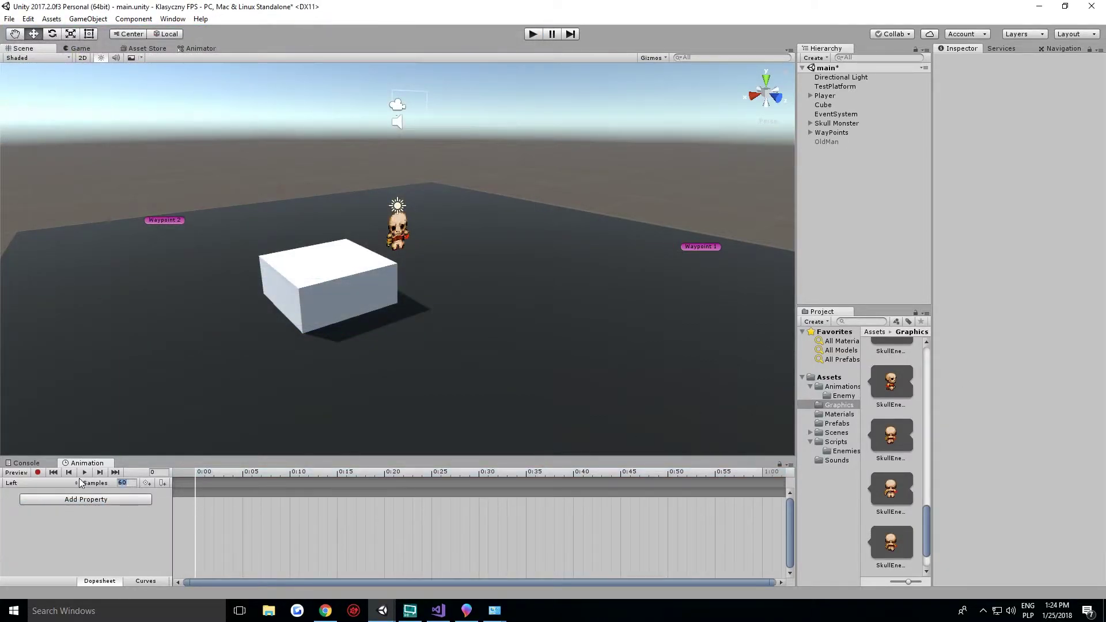
{"action": "key", "text": "Return"}
Add skull sprite keyframes at 0:00, 0:03, 0:06, 0:09 and 1:00, then preview Left.
{"action": "scroll", "coordinate": [896, 438], "scroll_direction": "up", "scroll_amount": 1}
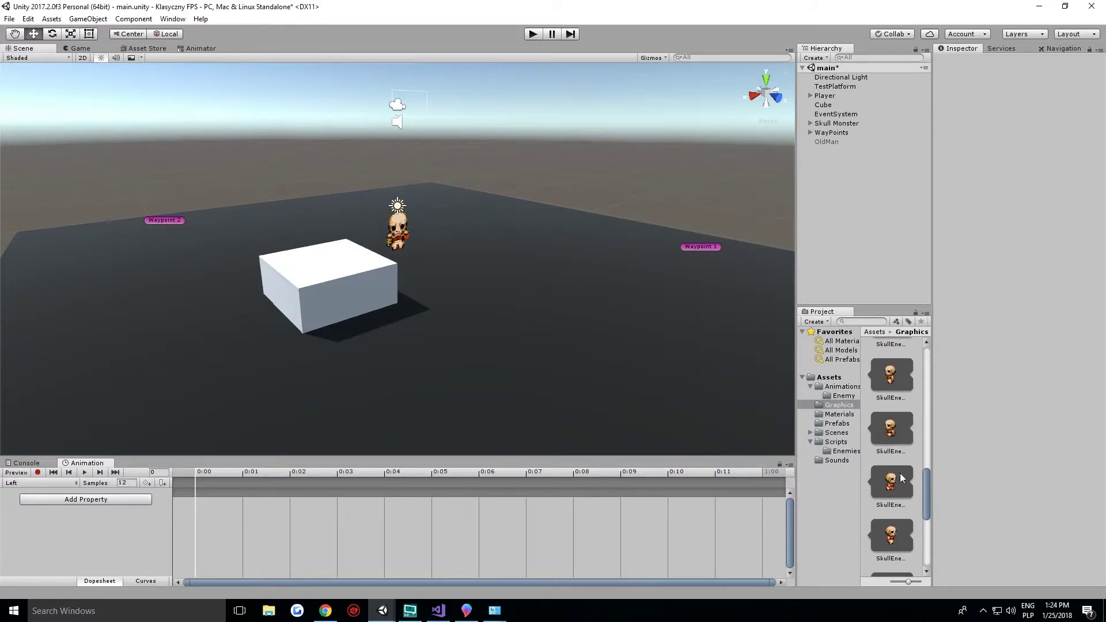
{"action": "left_click_drag", "start_coordinate": [890, 390], "coordinate": [251, 498]}
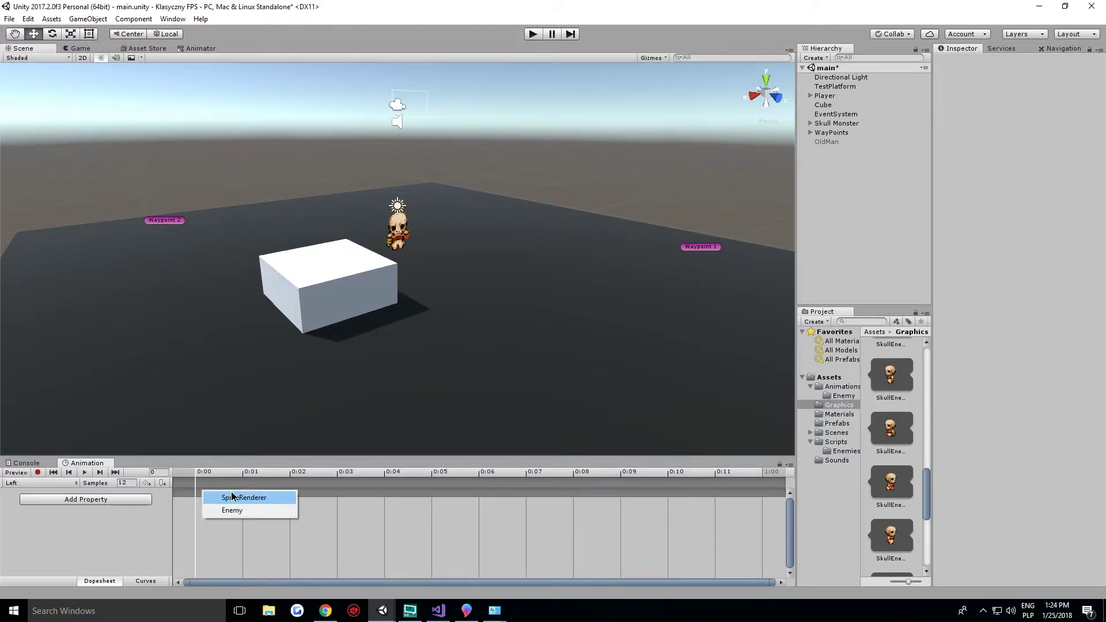
{"action": "left_click", "coordinate": [265, 497]}
{"action": "left_click_drag", "start_coordinate": [890, 429], "coordinate": [354, 498]}
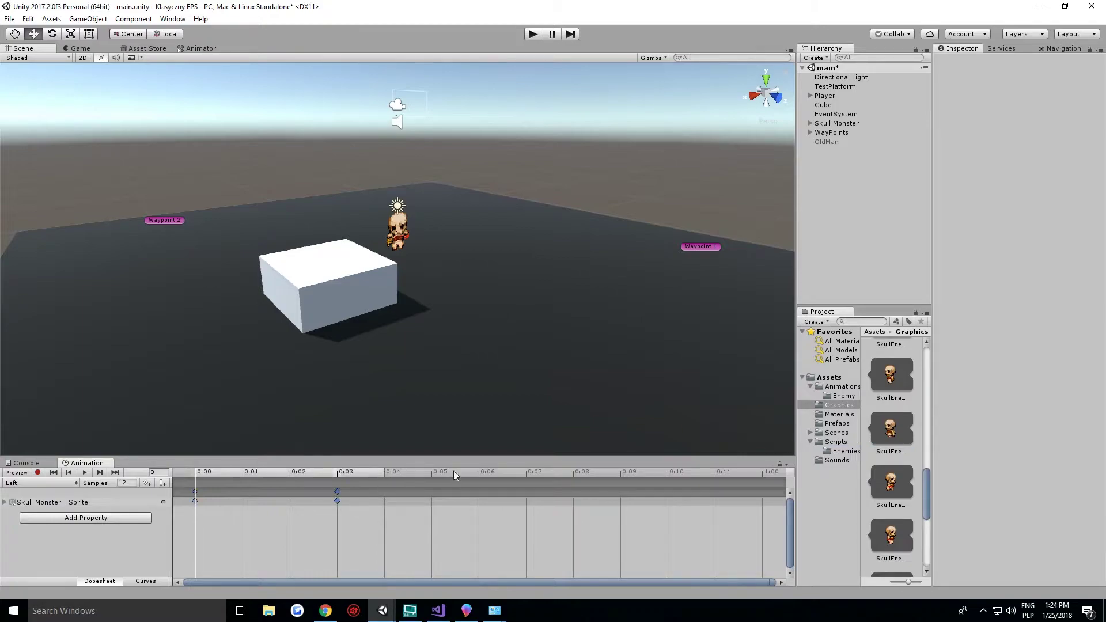
{"action": "left_click_drag", "start_coordinate": [885, 372], "coordinate": [479, 501]}
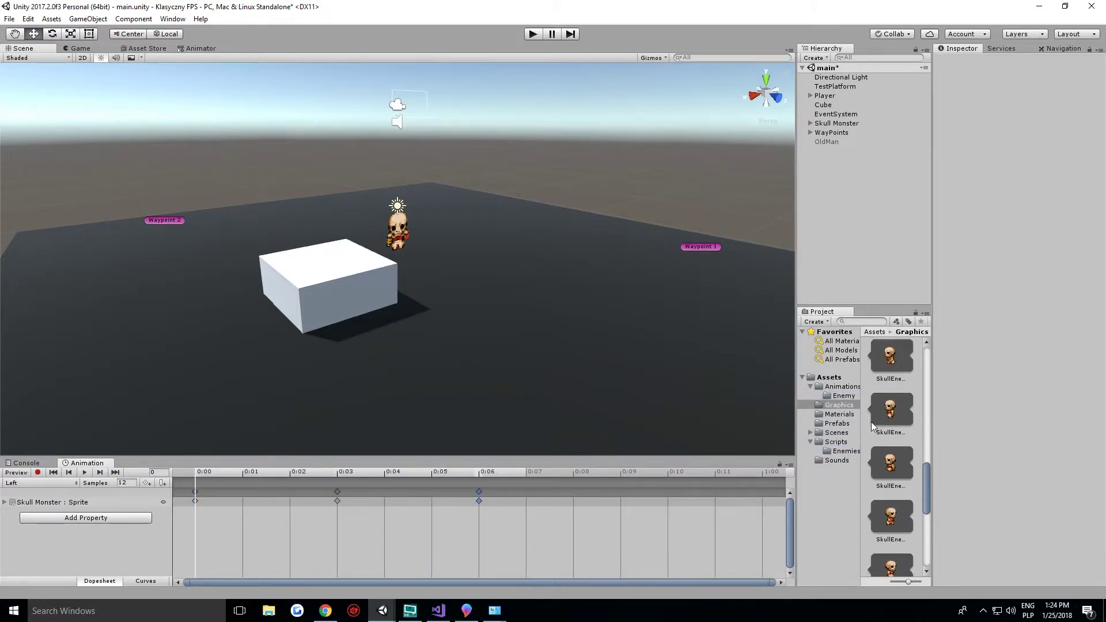
{"action": "left_click_drag", "start_coordinate": [823, 380], "coordinate": [621, 500]}
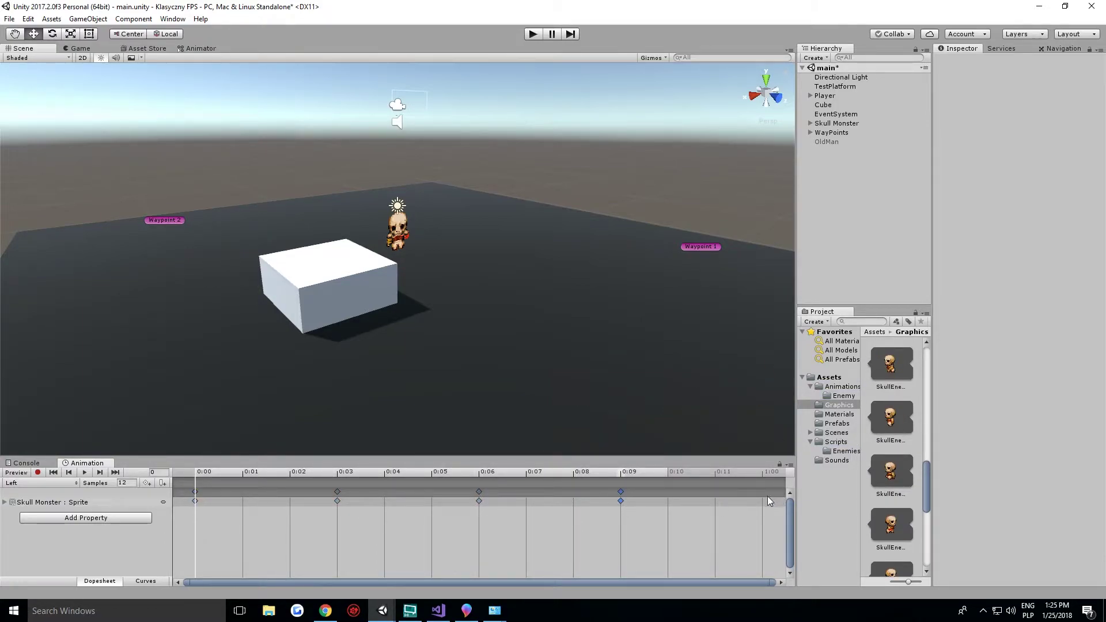
{"action": "right_click", "coordinate": [762, 493]}
{"action": "left_click", "coordinate": [795, 501]}
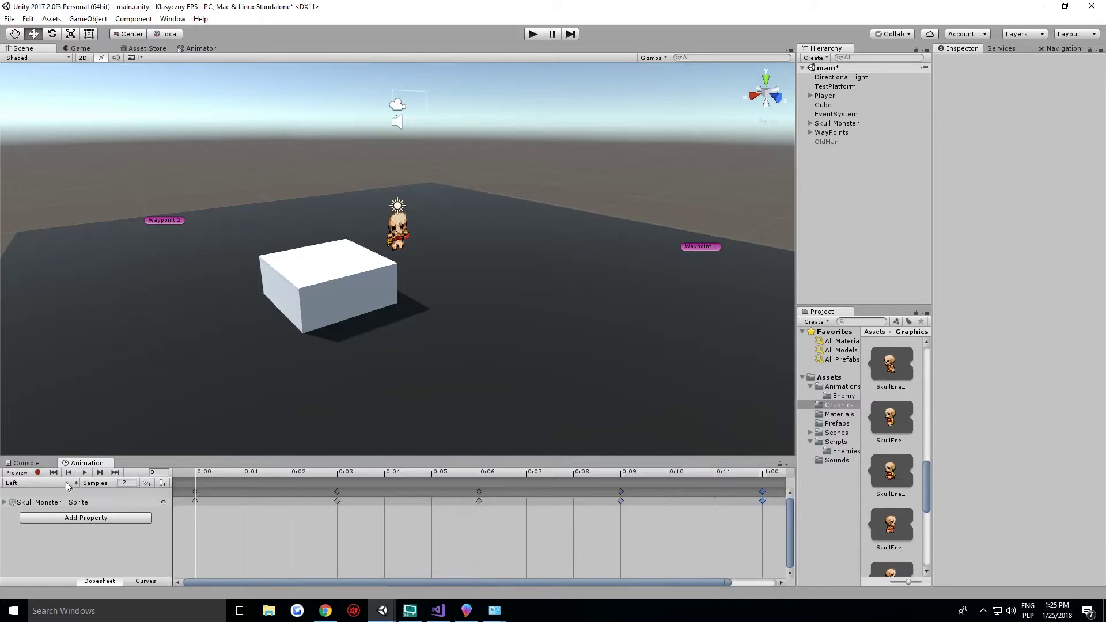
{"action": "left_click", "coordinate": [84, 472]}
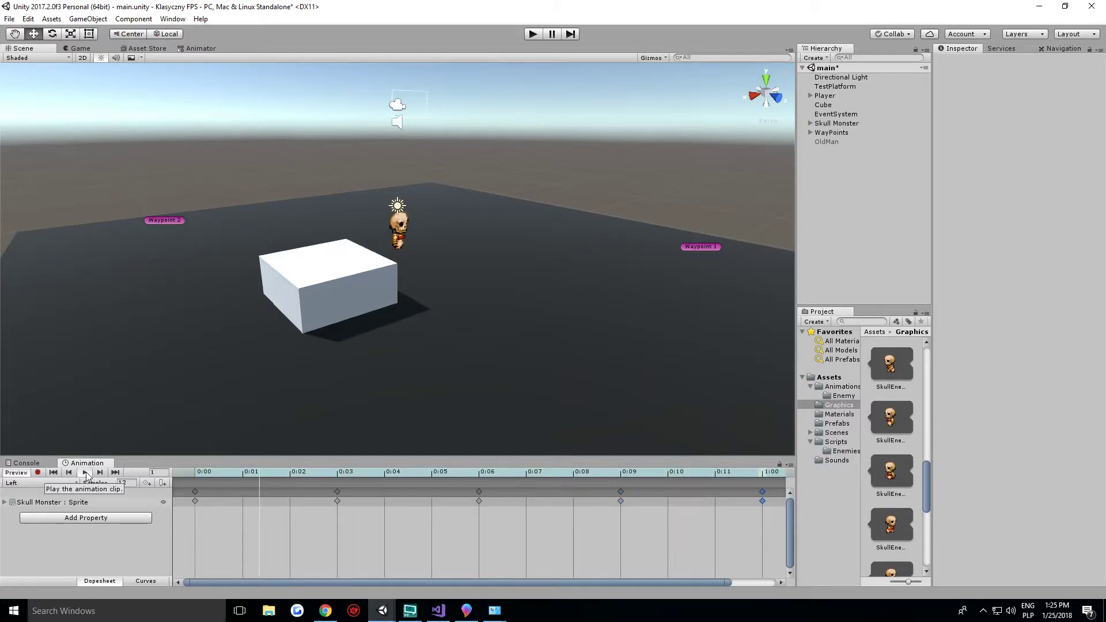
Create a new clip named 'Right' running at 12 samples.
{"action": "left_click", "coordinate": [52, 483]}
{"action": "left_click", "coordinate": [56, 535]}
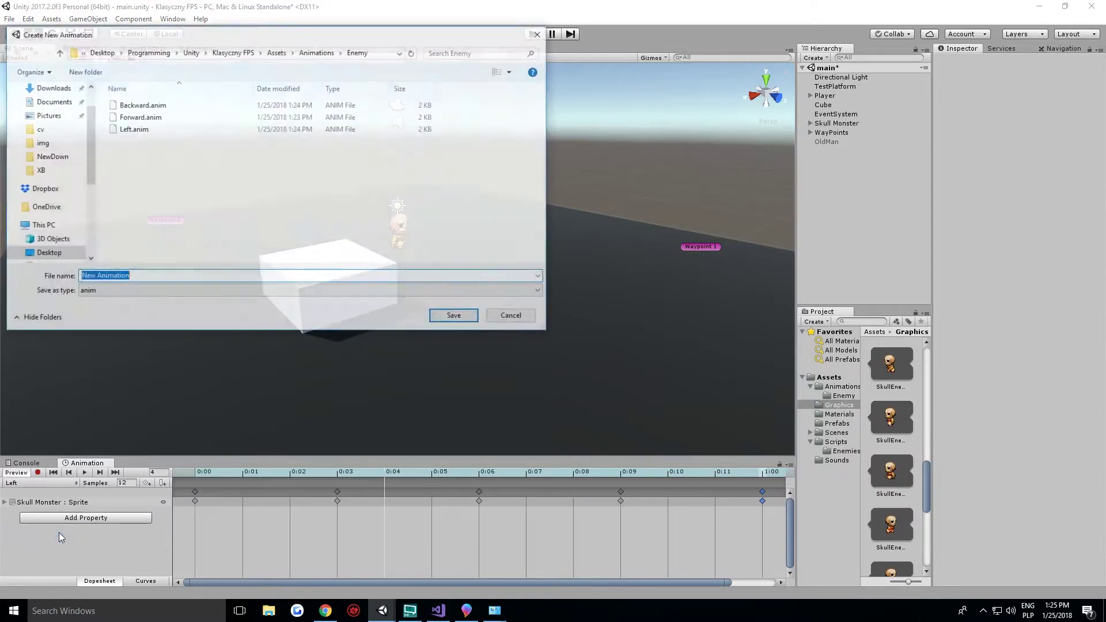
{"action": "type", "text": "Right"}
{"action": "key", "text": "Return"}
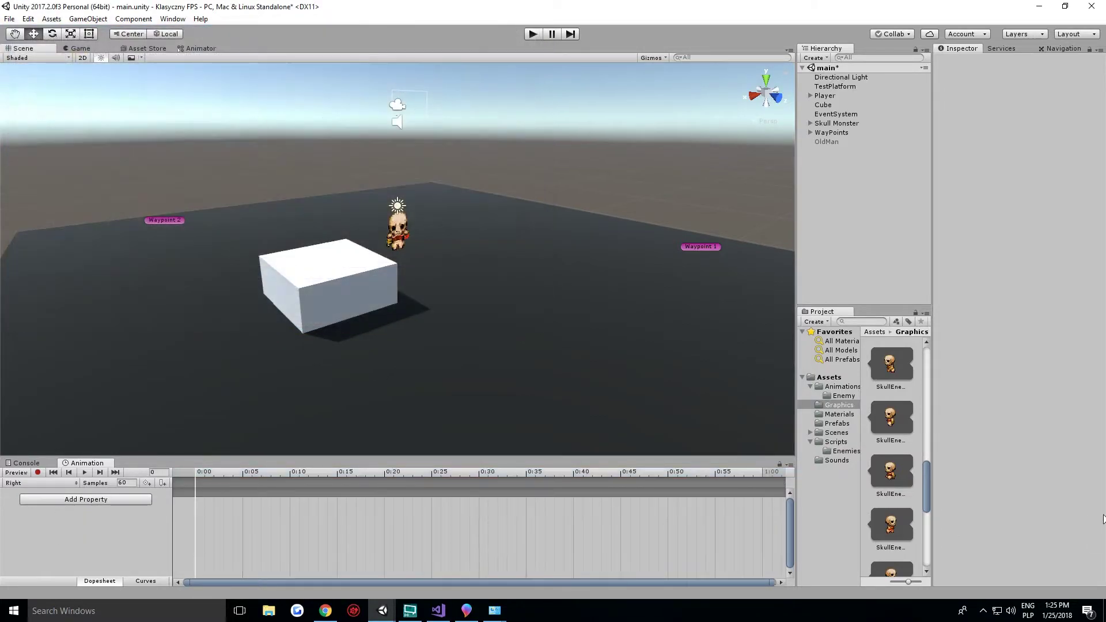
{"action": "type", "text": "12"}
{"action": "key", "text": "Return"}
Place the first skull sprite at 0:00 on the Sprite Renderer track, undoing the mistaken Dead Body track.
{"action": "scroll", "coordinate": [890, 435], "scroll_direction": "down", "scroll_amount": 1}
{"action": "left_click_drag", "start_coordinate": [890, 510], "coordinate": [198, 506]}
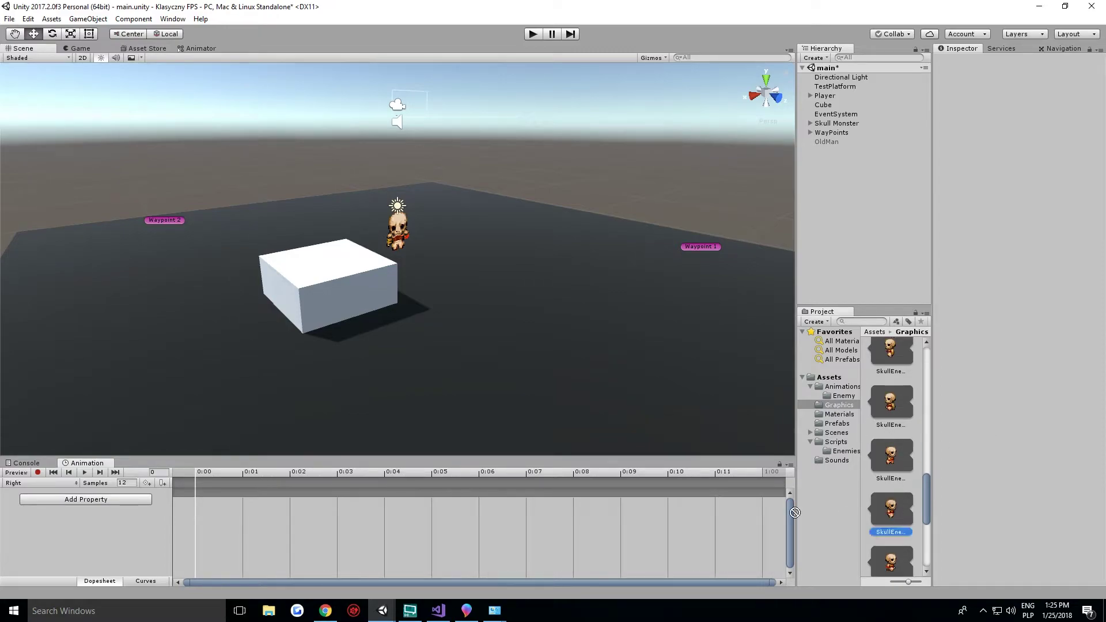
{"action": "left_click", "coordinate": [230, 508]}
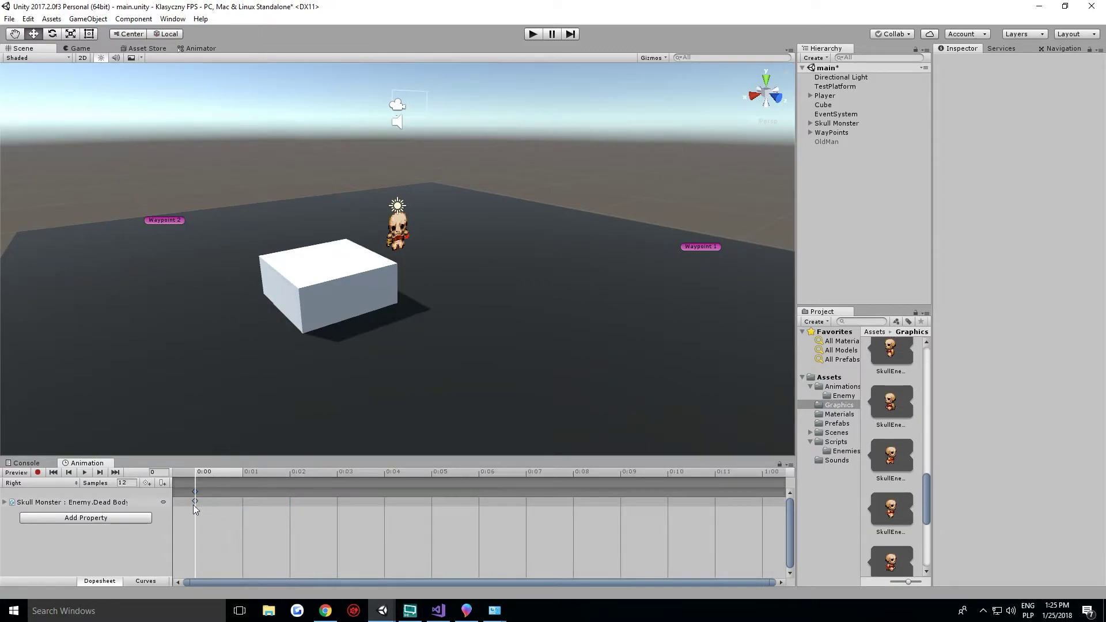
{"action": "key", "text": "ctrl+z"}
{"action": "left_click_drag", "start_coordinate": [890, 510], "coordinate": [263, 473]}
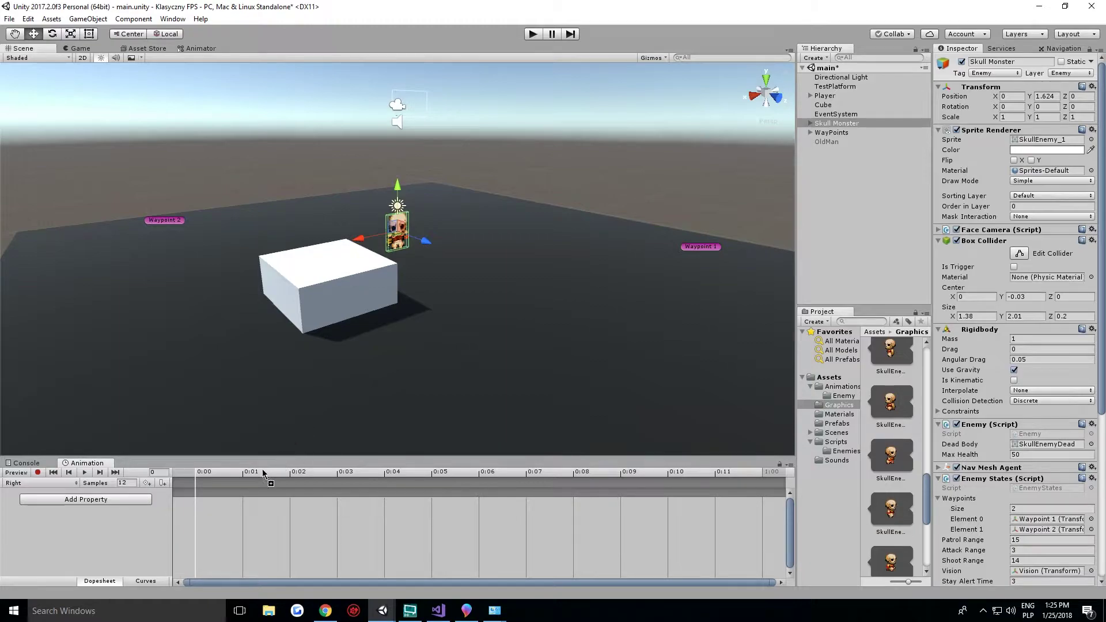
{"action": "left_click_drag", "start_coordinate": [200, 496], "coordinate": [198, 494]}
{"action": "left_click", "coordinate": [271, 498]}
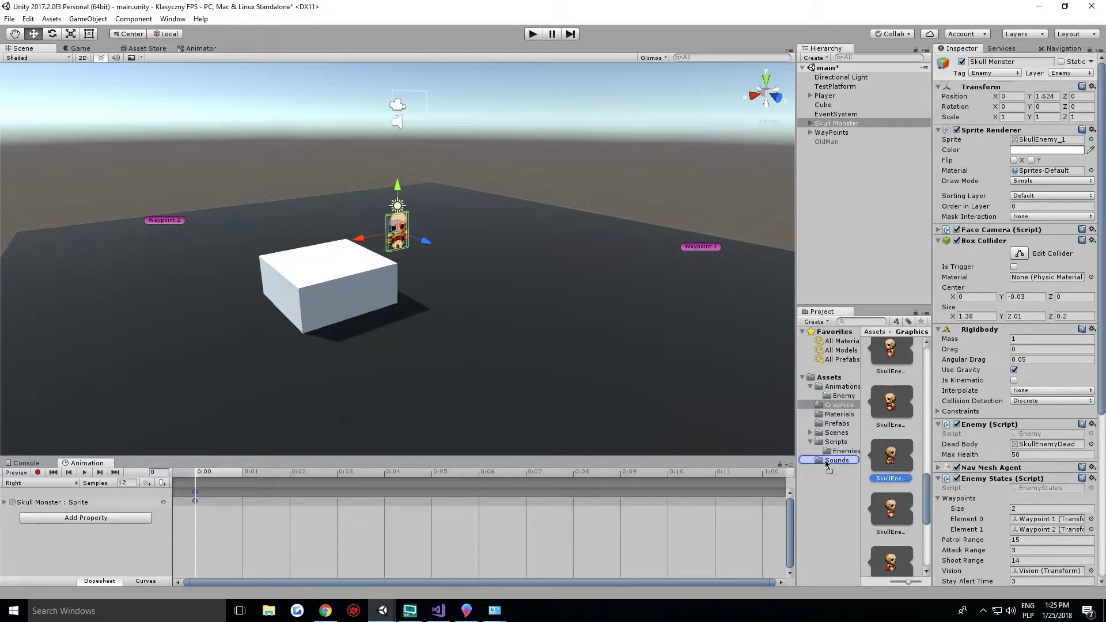
Add sprite keyframes at 0:03, 0:06, 0:09 and 1:00, then preview Right.
{"action": "left_click_drag", "start_coordinate": [894, 479], "coordinate": [338, 497]}
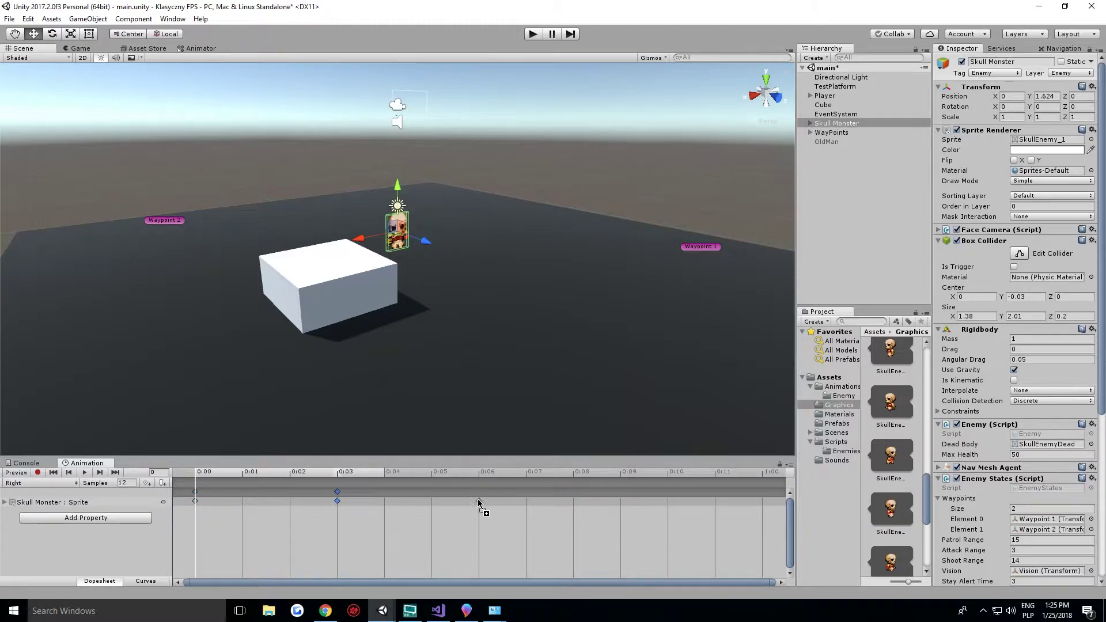
{"action": "left_click_drag", "start_coordinate": [478, 499], "coordinate": [479, 499]}
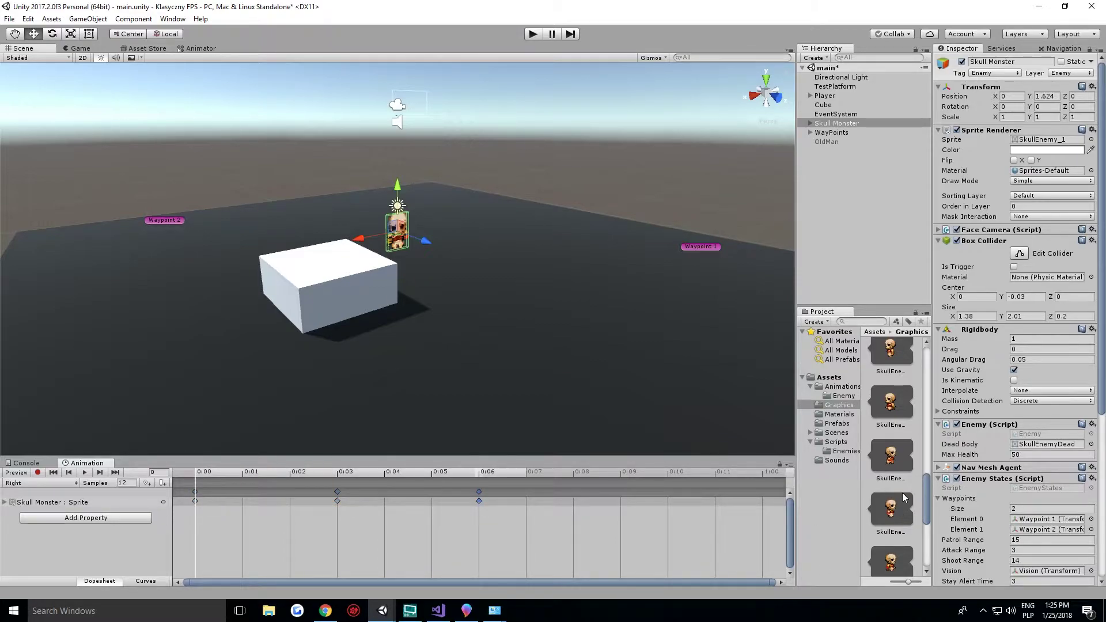
{"action": "scroll", "coordinate": [898, 519], "scroll_direction": "up", "scroll_amount": 1}
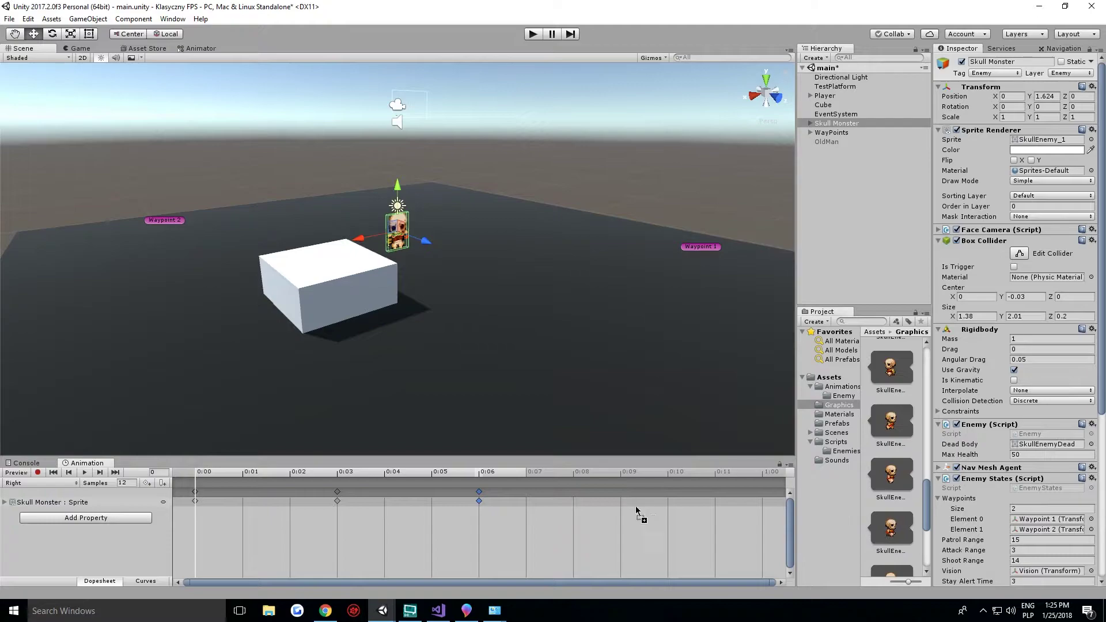
{"action": "left_click_drag", "start_coordinate": [880, 540], "coordinate": [621, 500]}
{"action": "right_click", "coordinate": [762, 498]}
{"action": "left_click", "coordinate": [807, 503]}
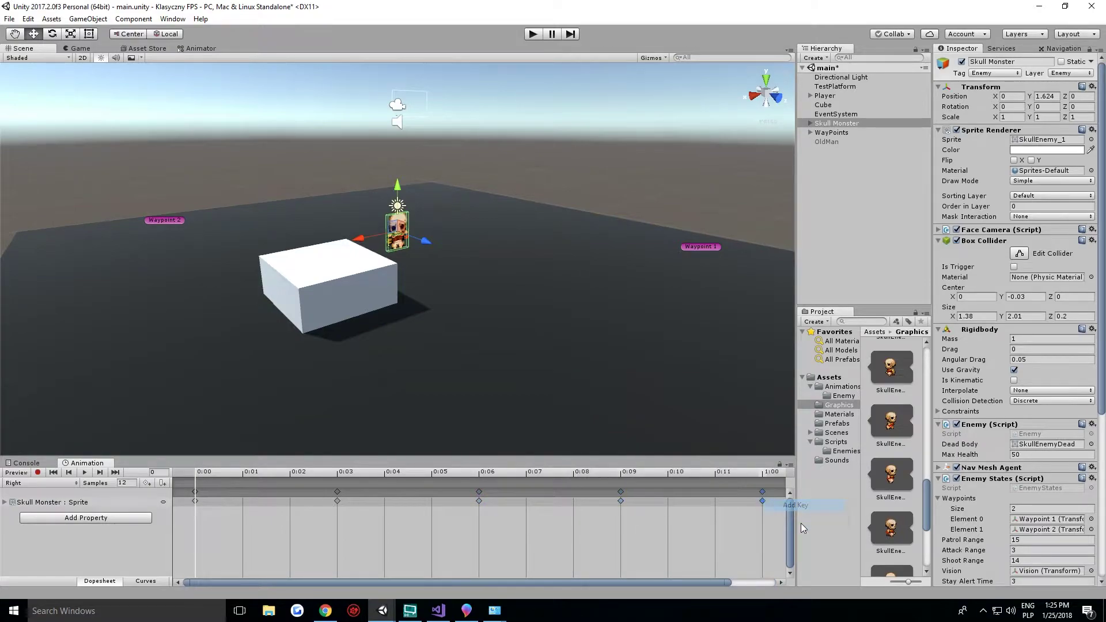
{"action": "left_click", "coordinate": [87, 472]}
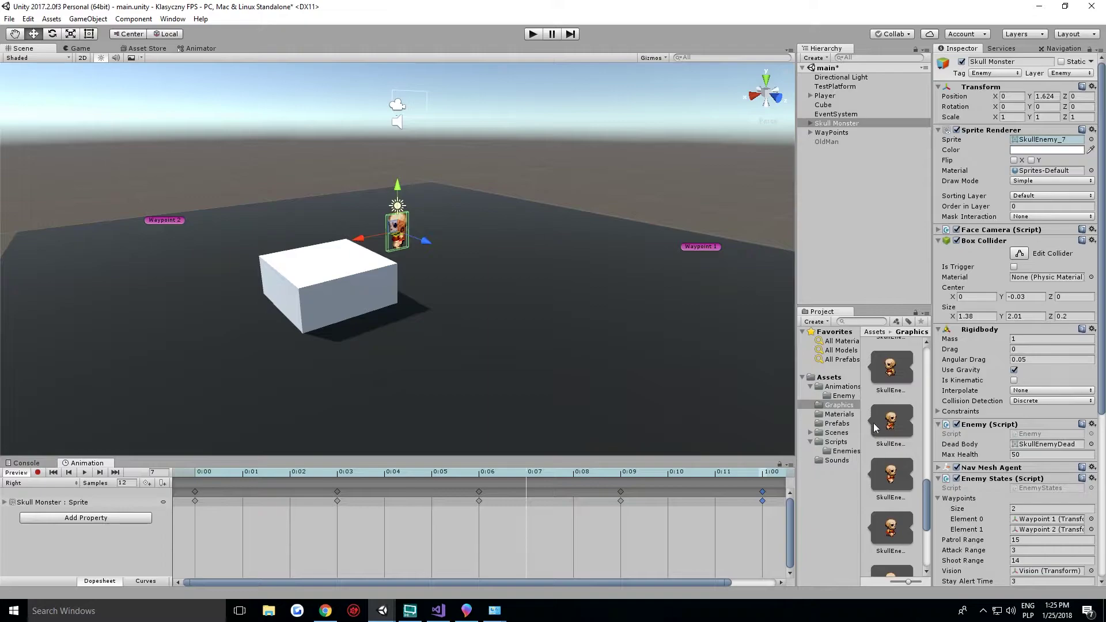
{"action": "left_click", "coordinate": [838, 442]}
Create a C# script named 'DynamicBillboardChange' in the Scripts folder.
{"action": "right_click", "coordinate": [842, 444]}
{"action": "mouse_move", "coordinate": [901, 223]}
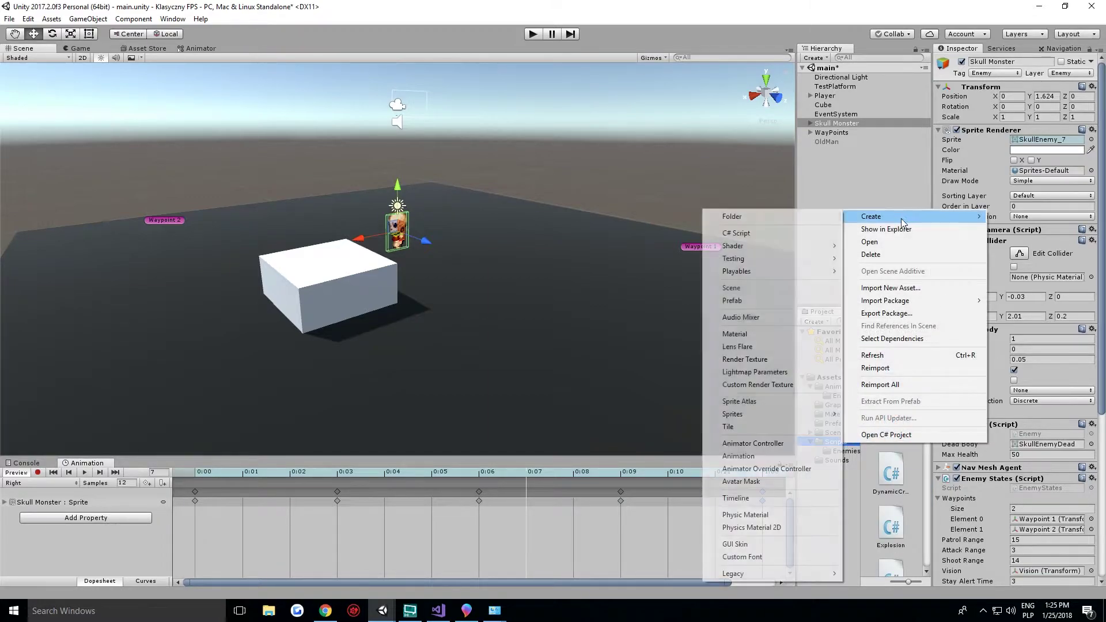
{"action": "left_click", "coordinate": [748, 233]}
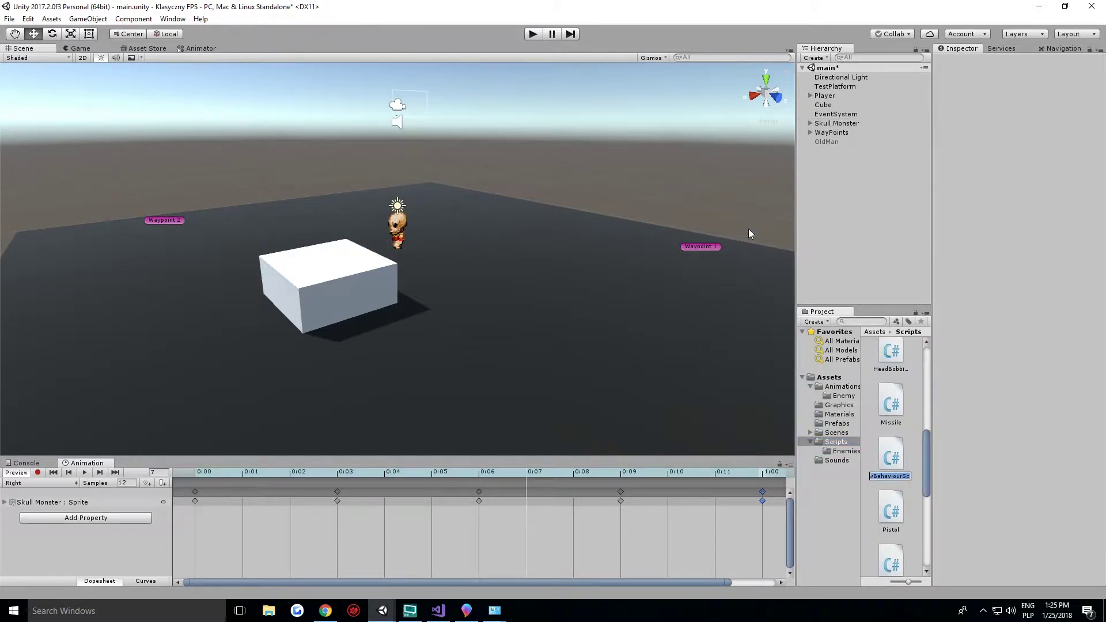
{"action": "type", "text": "Dynamic"}
{"action": "type", "text": "BillboardCha"}
{"action": "type", "text": "nge"}
{"action": "key", "text": "Return"}
{"action": "key", "text": "Return"}
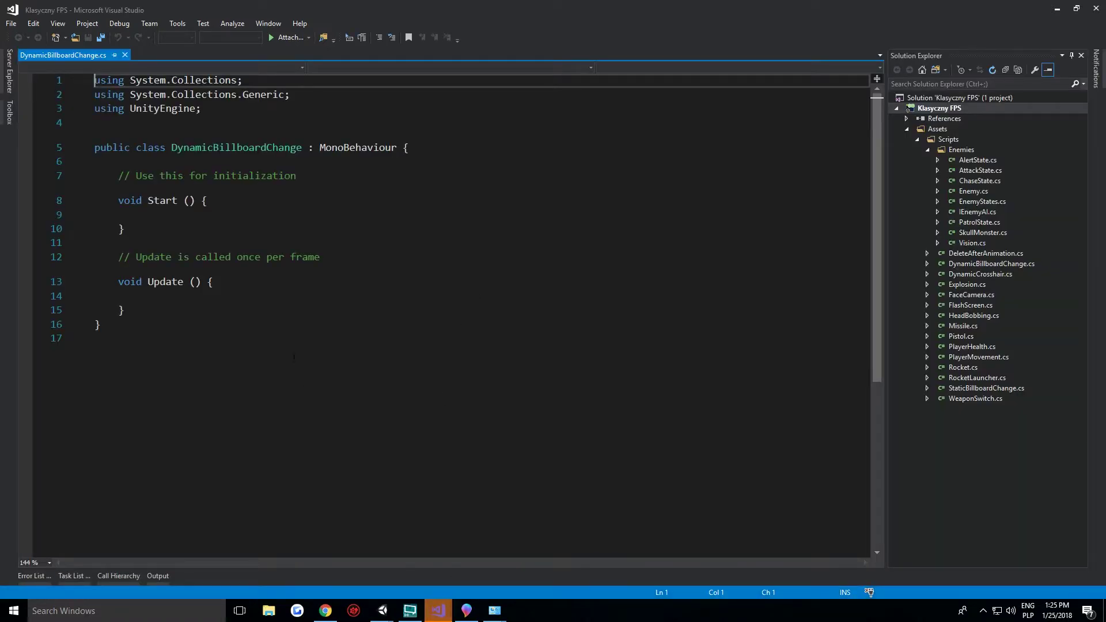
Replace Start/Update with 'Sprite[] sprites;' and animStates = new string[4] {"Forward","Backward","Left","Right"}.
{"action": "mouse_move", "coordinate": [125, 311]}
{"action": "left_mouse_down"}
{"action": "mouse_move", "coordinate": [133, 184]}
{"action": "mouse_move", "coordinate": [119, 176]}
{"action": "left_mouse_up"}
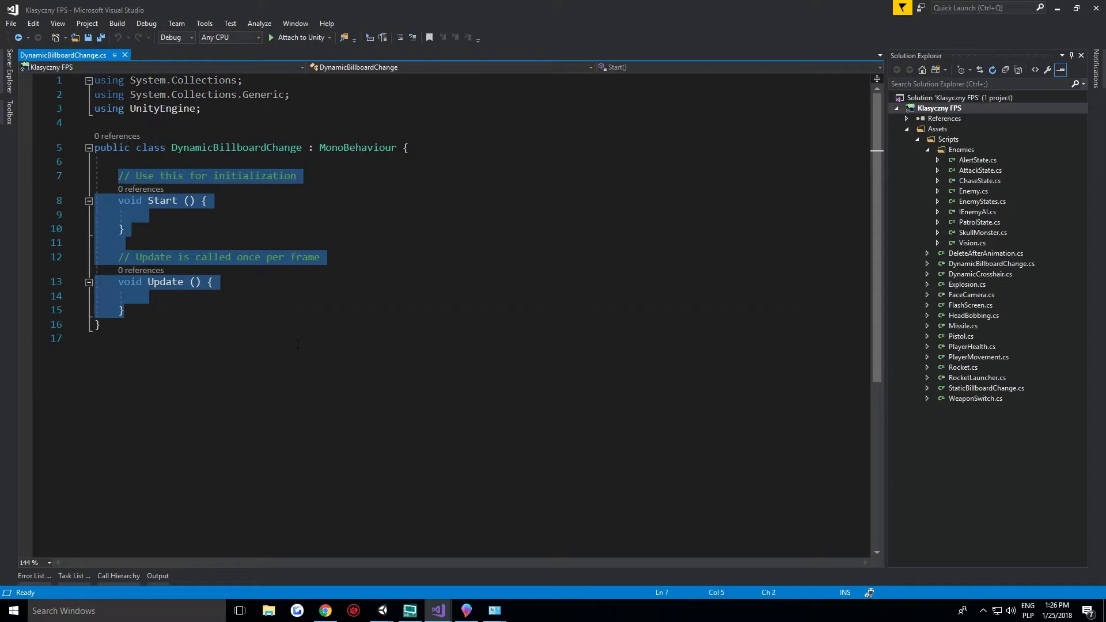
{"action": "type", "text": "Sprite[] "}
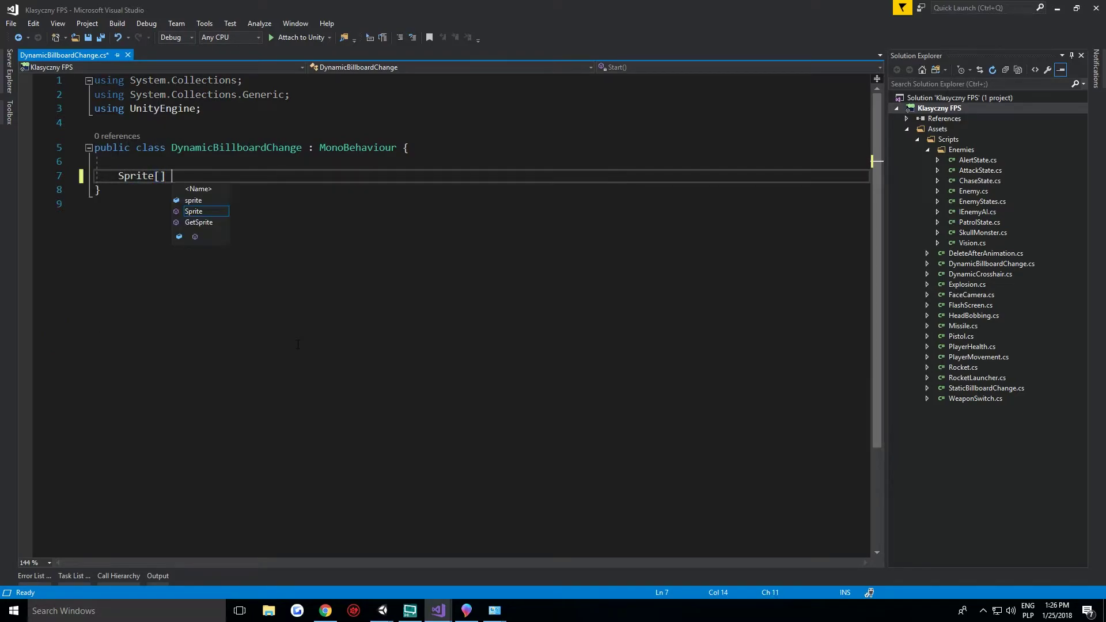
{"action": "type", "text": "sprites;"}
{"action": "key", "text": "Return"}
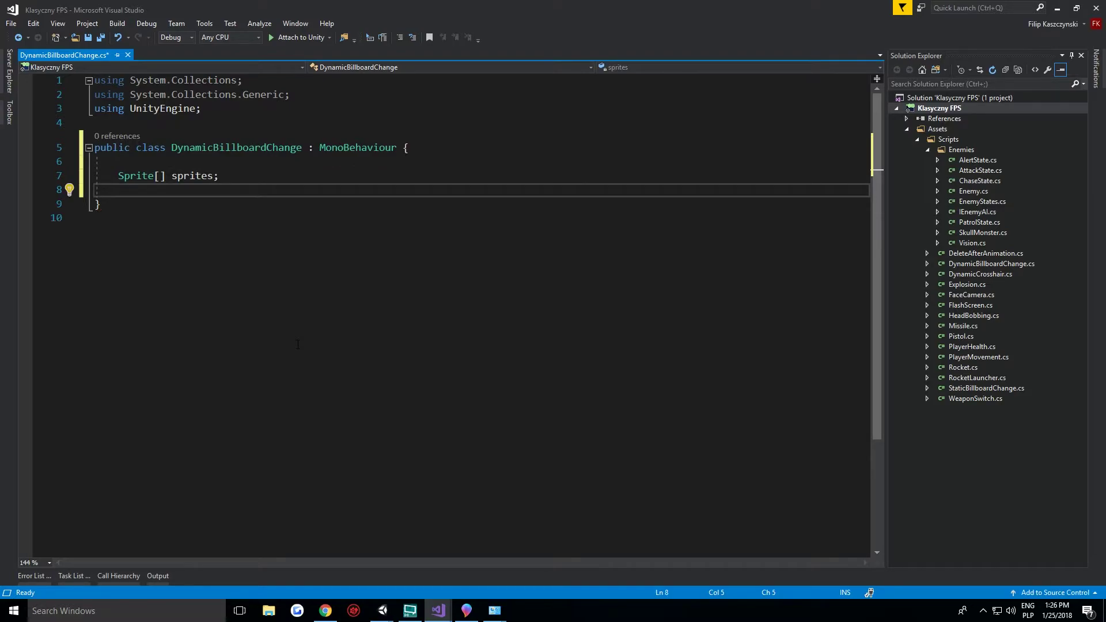
{"action": "type", "text": "string[] "}
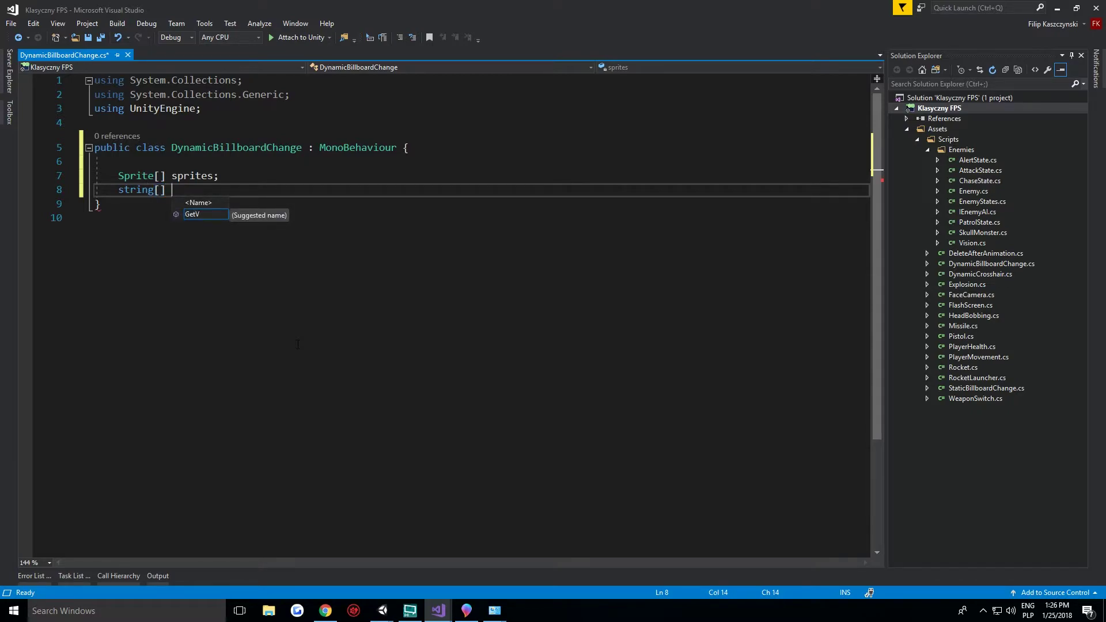
{"action": "type", "text": "animStates"}
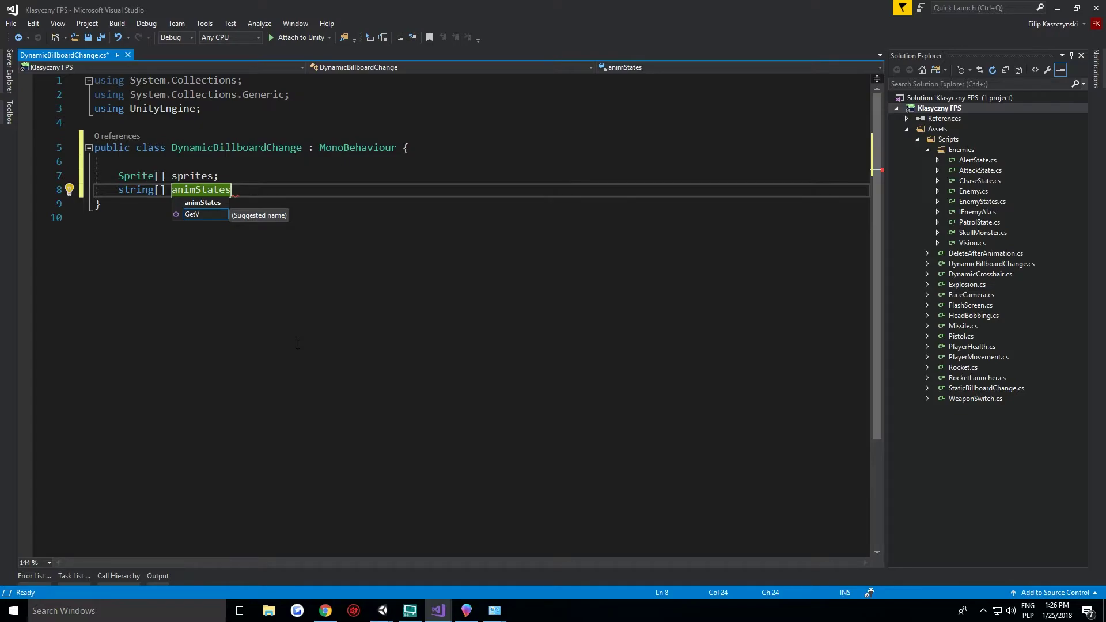
{"action": "type", "text": " = "}
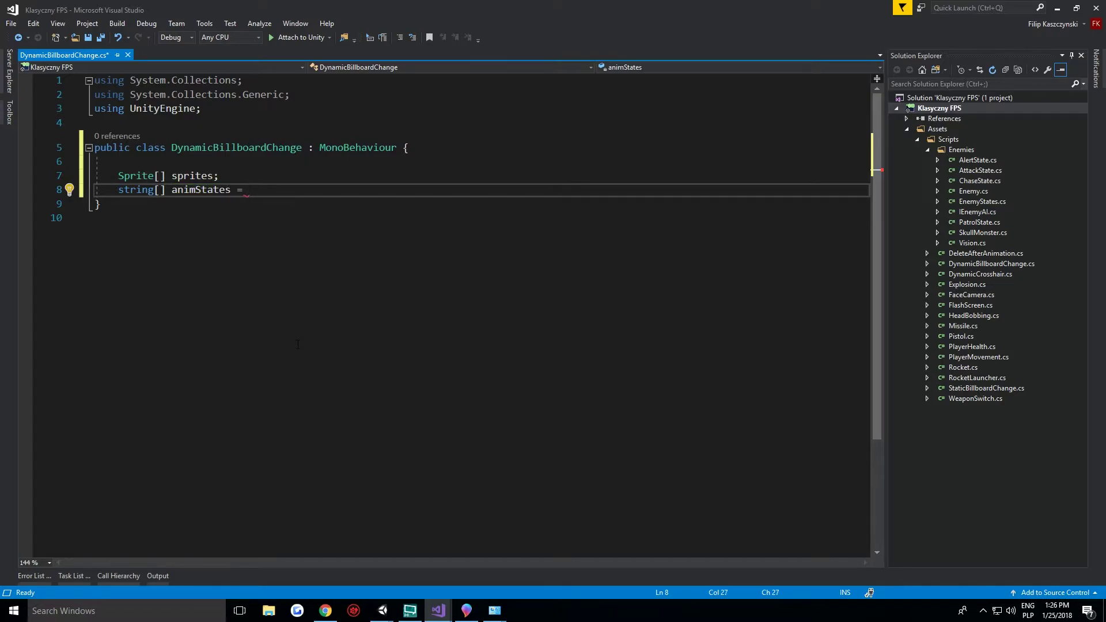
{"action": "type", "text": "new strin"}
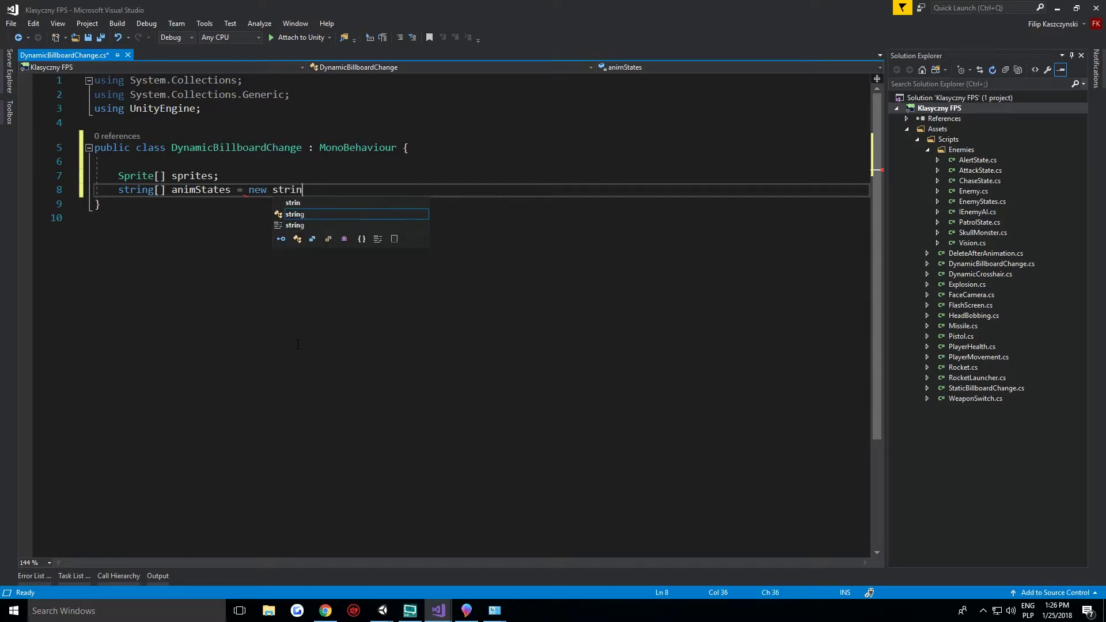
{"action": "type", "text": "g[4] { "}
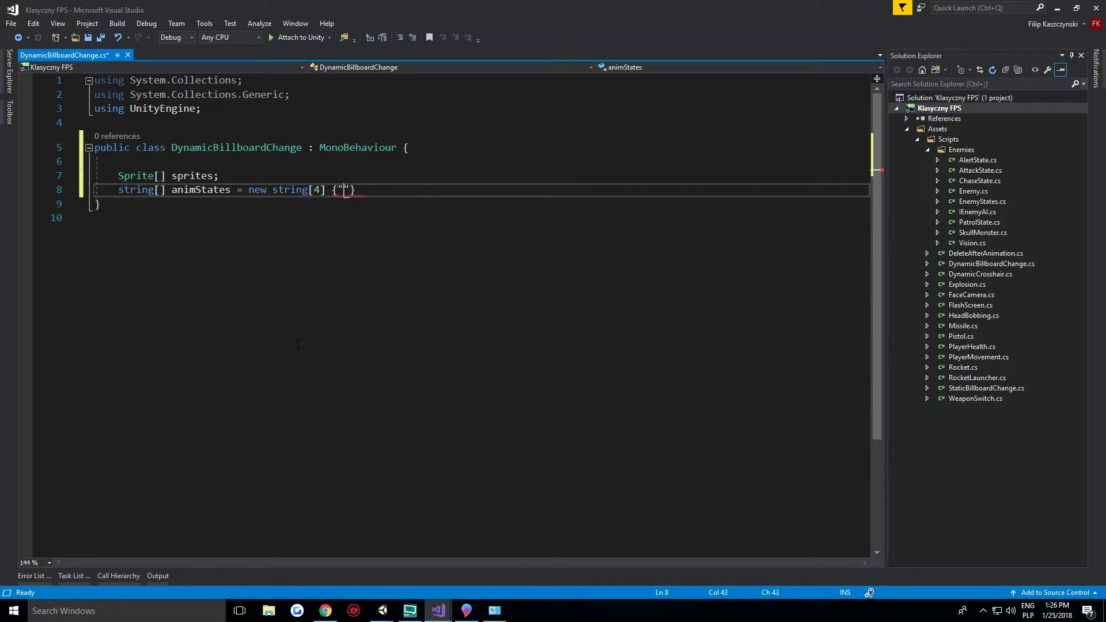
{"action": "type", "text": "\"Forward\","}
{"action": "type", "text": " \"Backward\","}
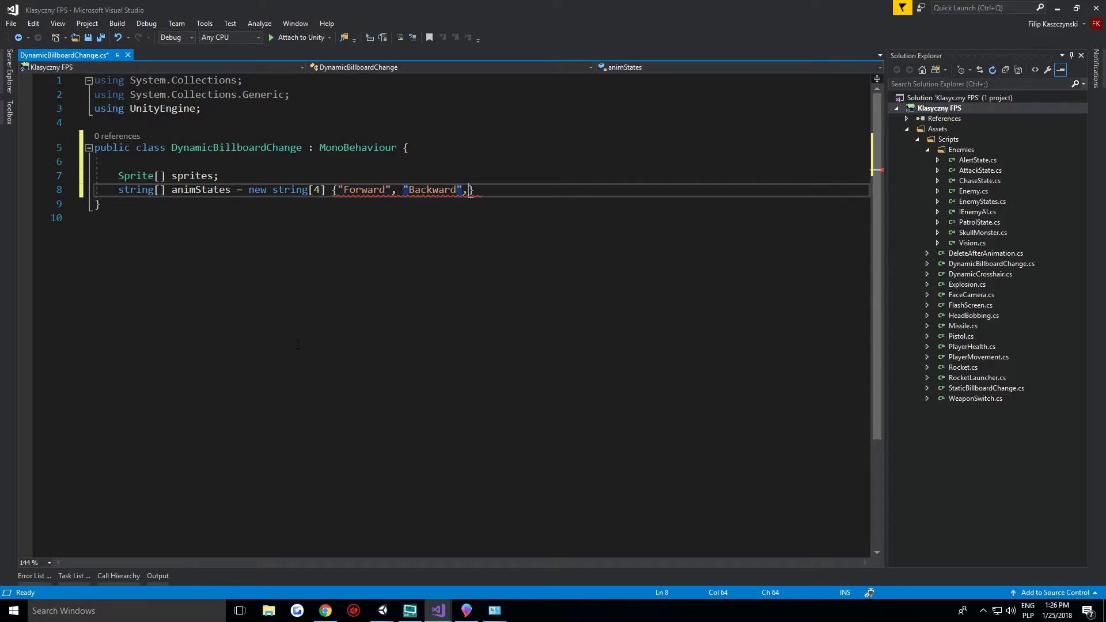
{"action": "type", "text": " \"Left\""}
{"action": "type", "text": ", \"R"}
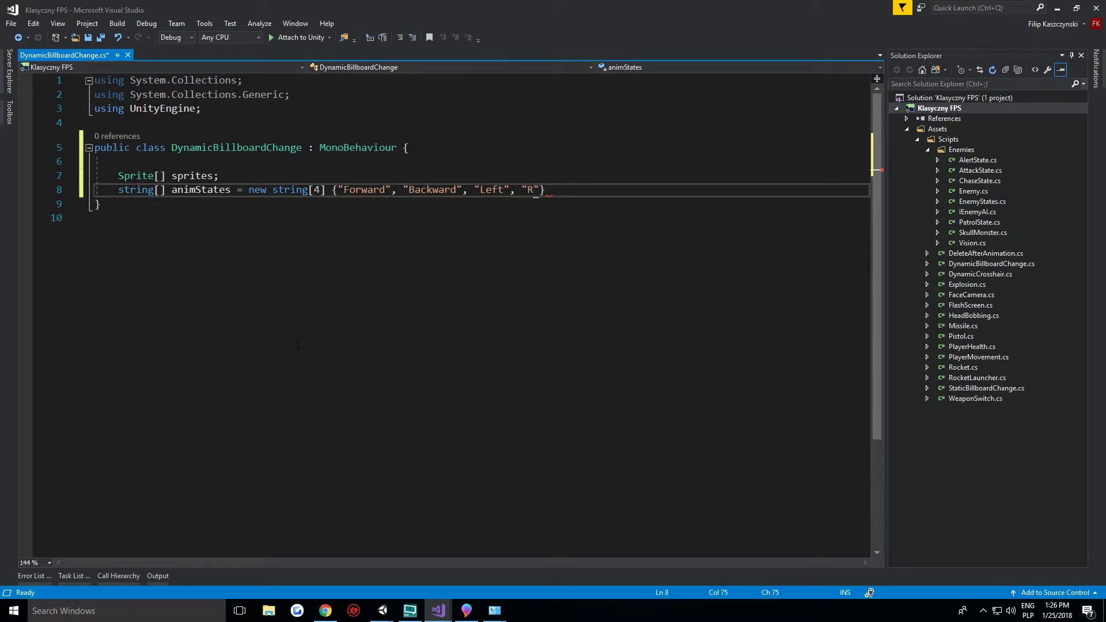
{"action": "type", "text": "ight\" };"}
Add [SerializeField] attributes above the sprites and animStates fields.
{"action": "key", "text": "Up"}
{"action": "key", "text": "Up"}
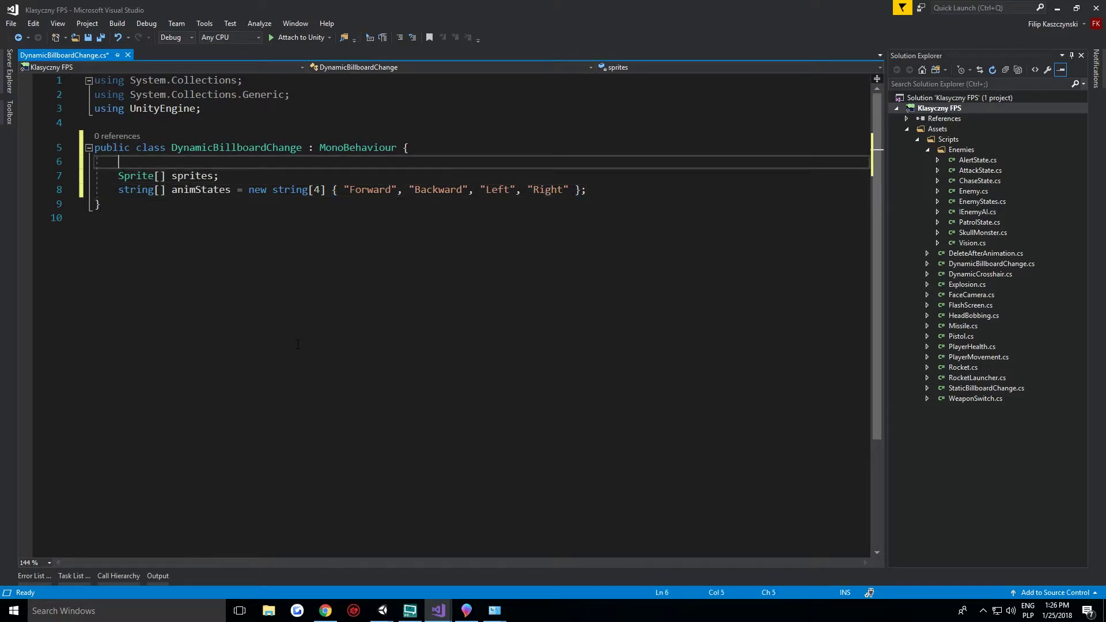
{"action": "key", "text": "Return"}
{"action": "type", "text": "["}
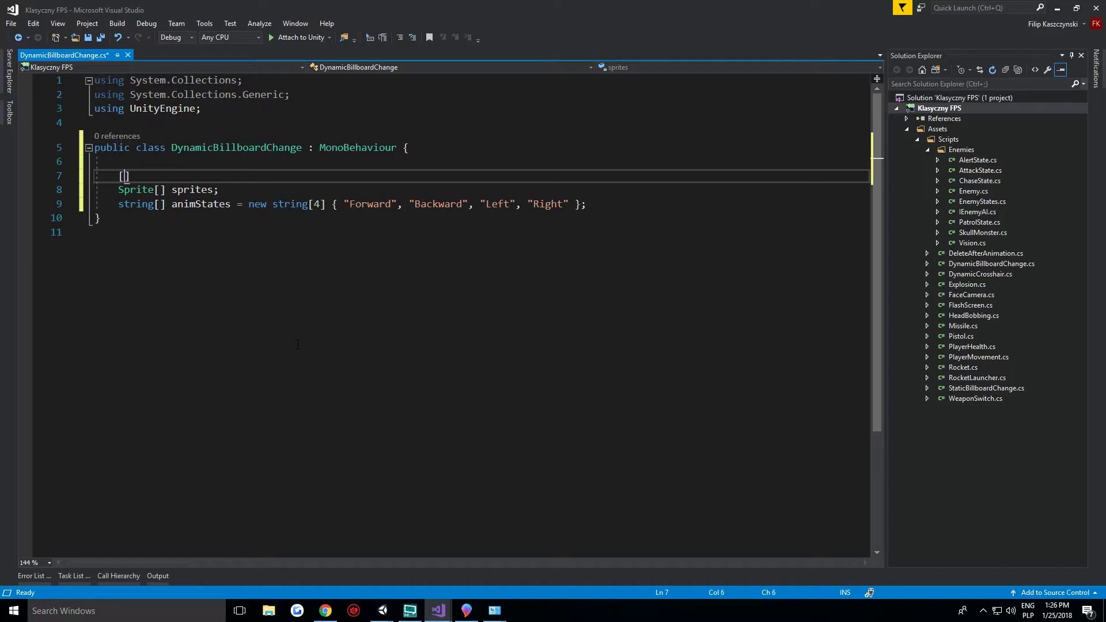
{"action": "type", "text": "Seri"}
{"action": "key", "text": "Tab"}
{"action": "type", "text": "]"}
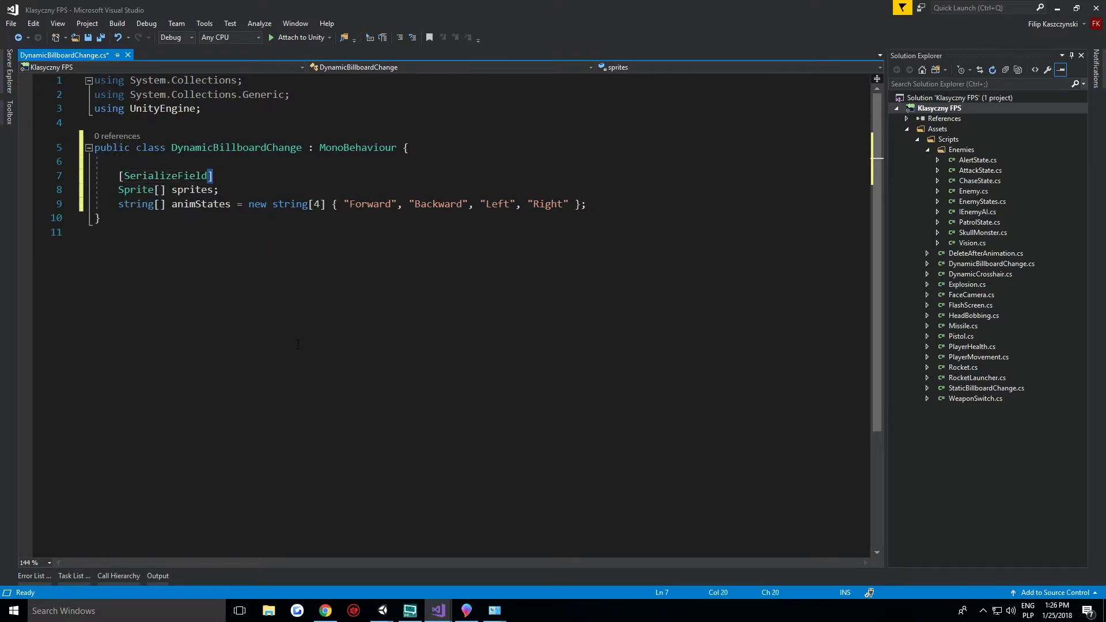
{"action": "key", "text": "ctrl+shift+Left"}
{"action": "key", "text": "ctrl+shift+Left"}
{"action": "key", "text": "ctrl+shift+Left"}
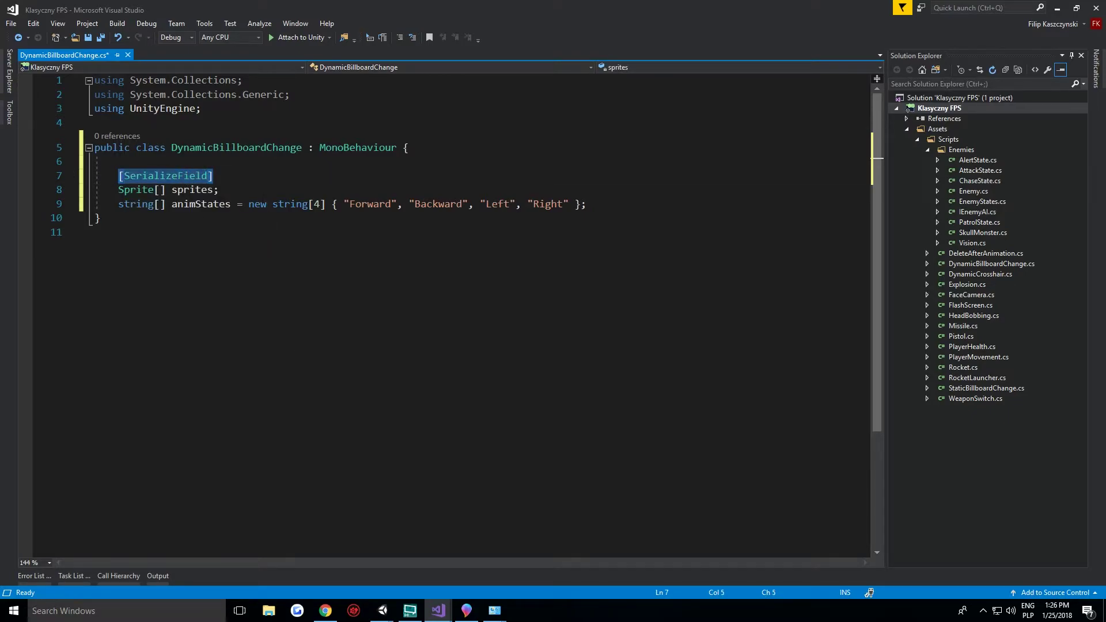
{"action": "key", "text": "ctrl+c"}
{"action": "key", "text": "Down"}
{"action": "key", "text": "End"}
{"action": "key", "text": "Return"}
{"action": "key", "text": "ctrl+v"}
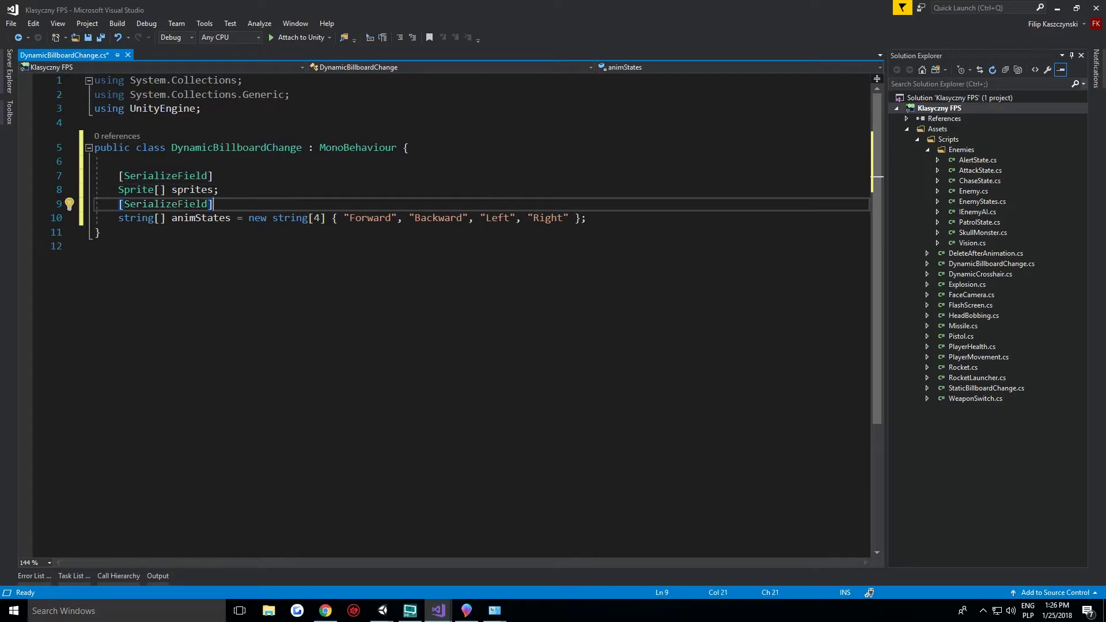
Add a serialized bool isAnimated field below animStates.
{"action": "left_click", "coordinate": [612, 217]}
{"action": "key", "text": "Return"}
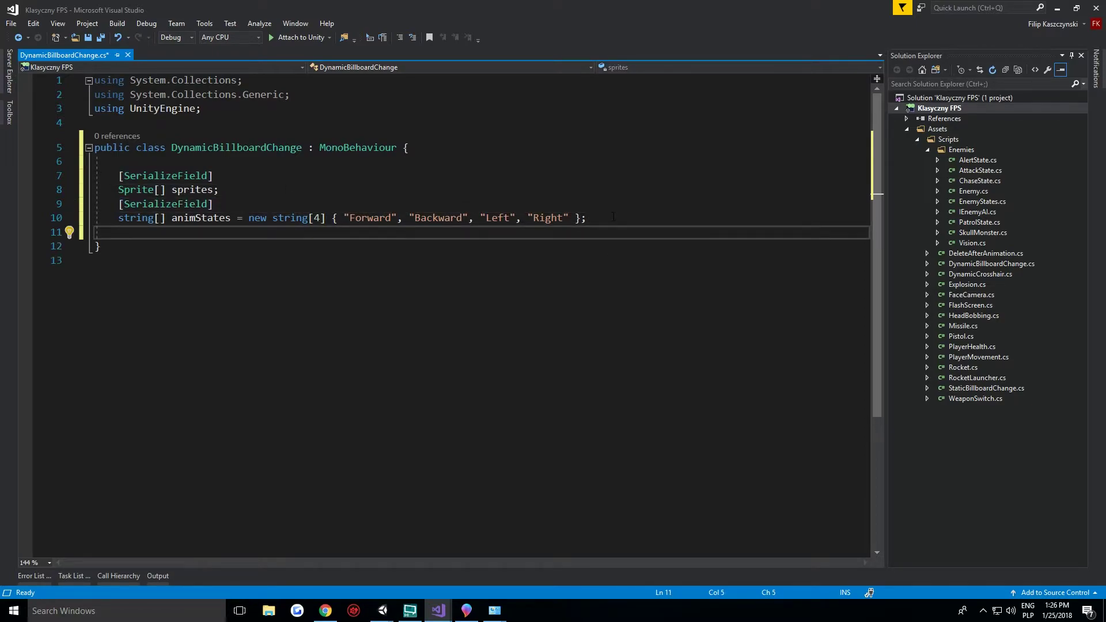
{"action": "type", "text": "[Seri"}
{"action": "key", "text": "Tab"}
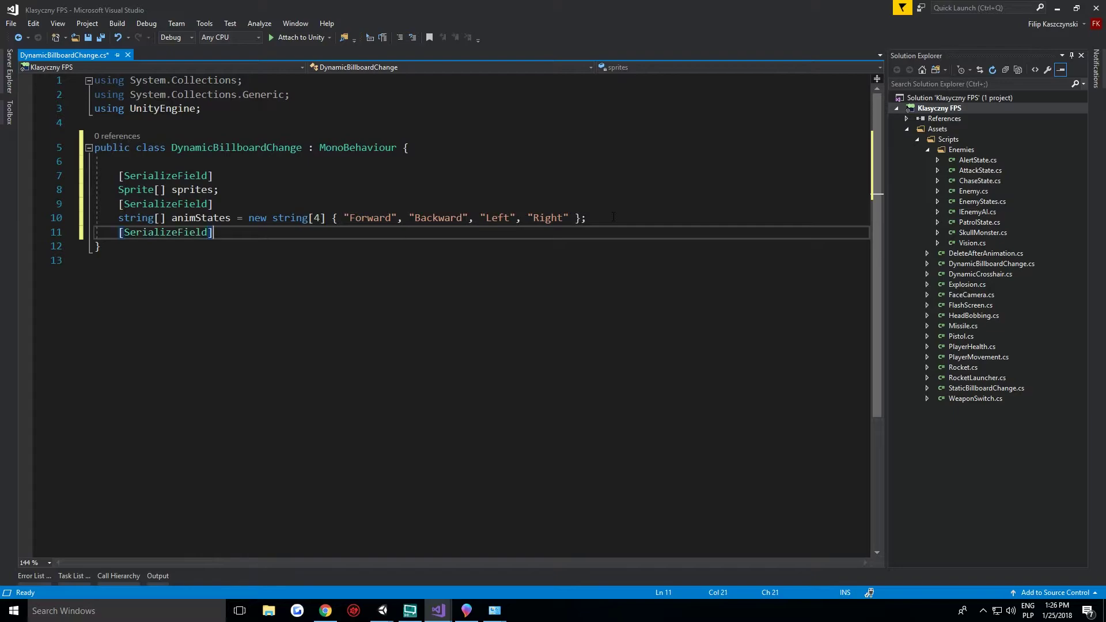
{"action": "key", "text": "Return"}
{"action": "type", "text": "o"}
{"action": "key", "text": "BackSpace"}
{"action": "type", "text": "bool "}
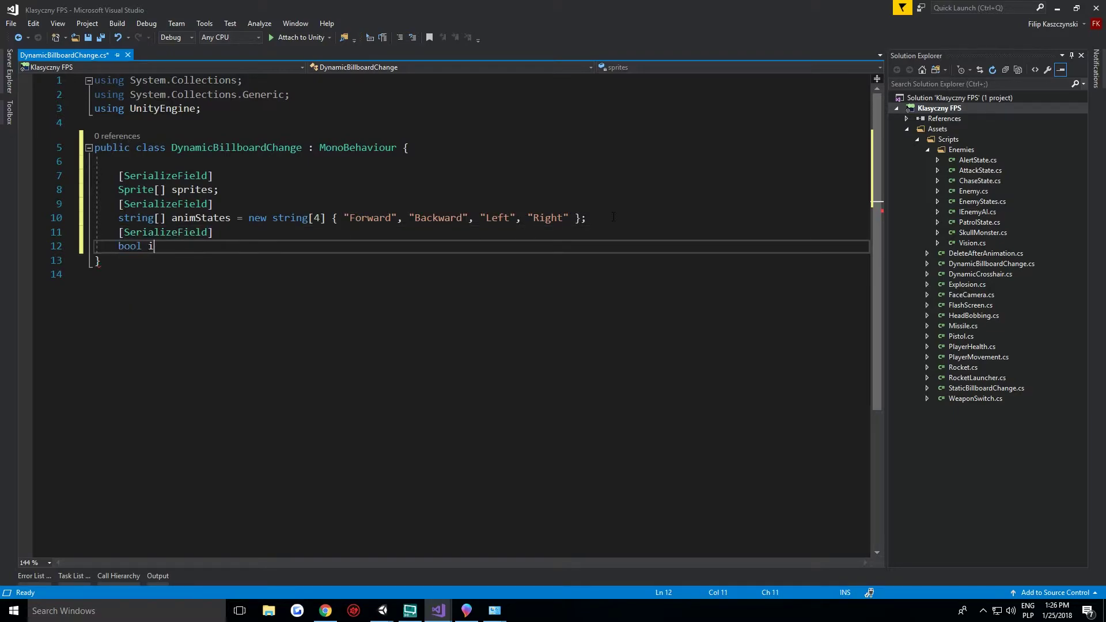
{"action": "type", "text": "isAnimated;"}
{"action": "key", "text": "Return"}
{"action": "key", "text": "Return"}
Declare the fields Animator anim; and SpriteRenderer sr;.
{"action": "type", "text": "Animator"}
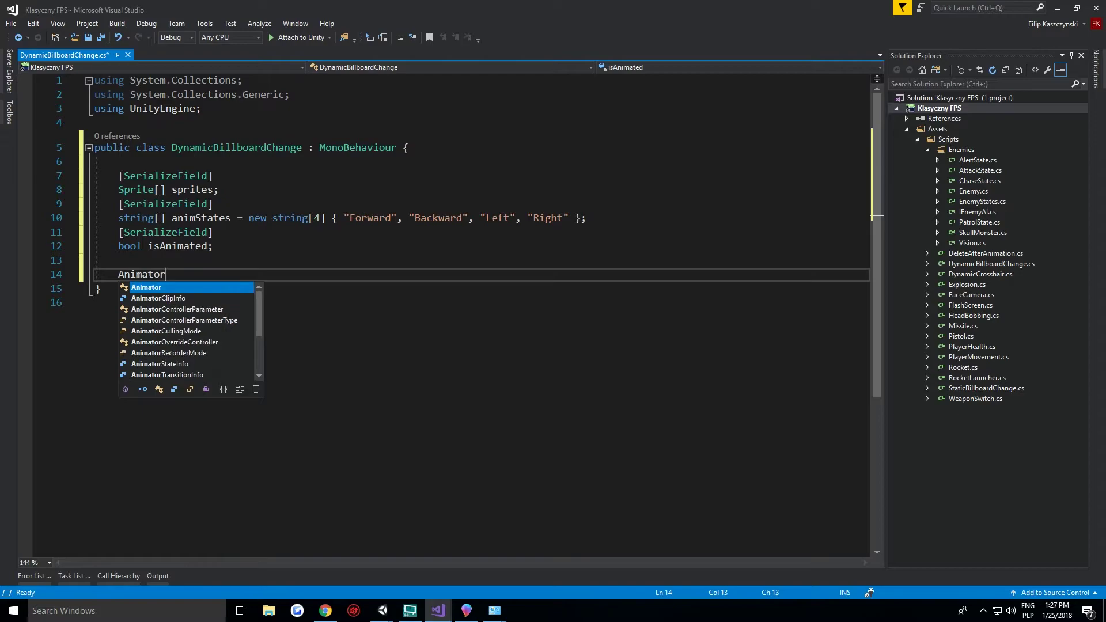
{"action": "type", "text": " anim"}
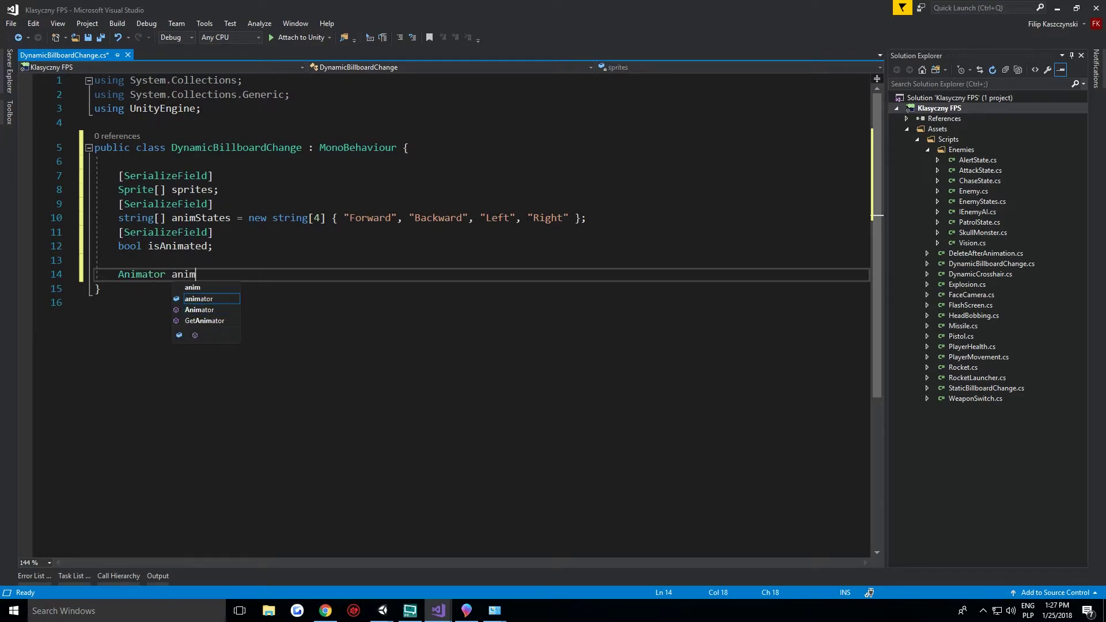
{"action": "type", "text": ";"}
{"action": "key", "text": "Return"}
{"action": "type", "text": "Sprit"}
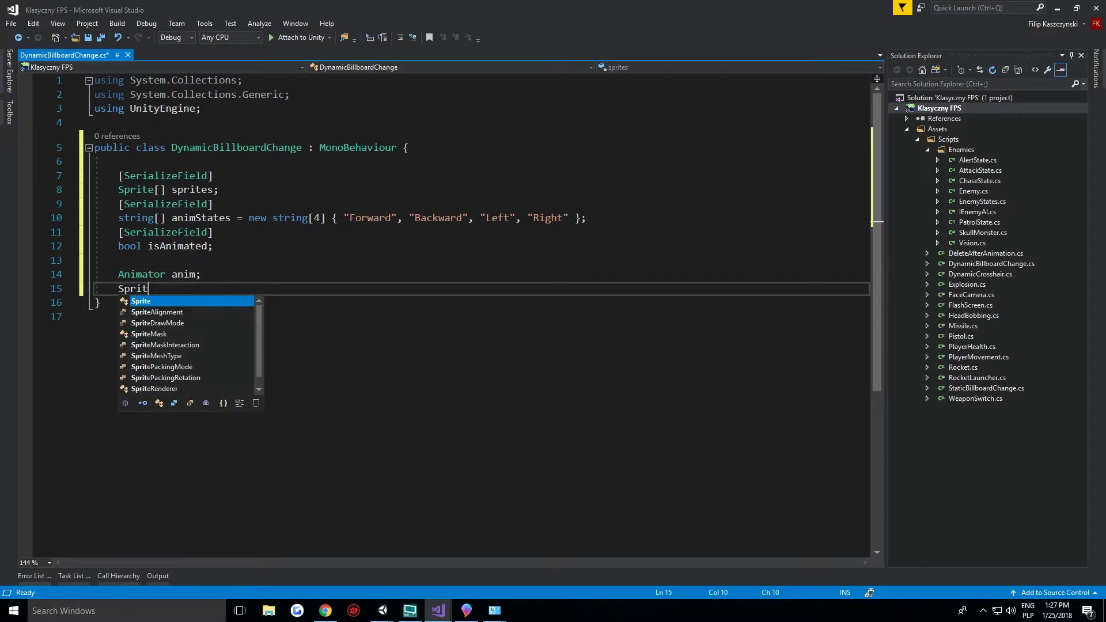
{"action": "type", "text": "eR"}
{"action": "key", "text": "BackSpace"}
{"action": "type", "text": "eRe"}
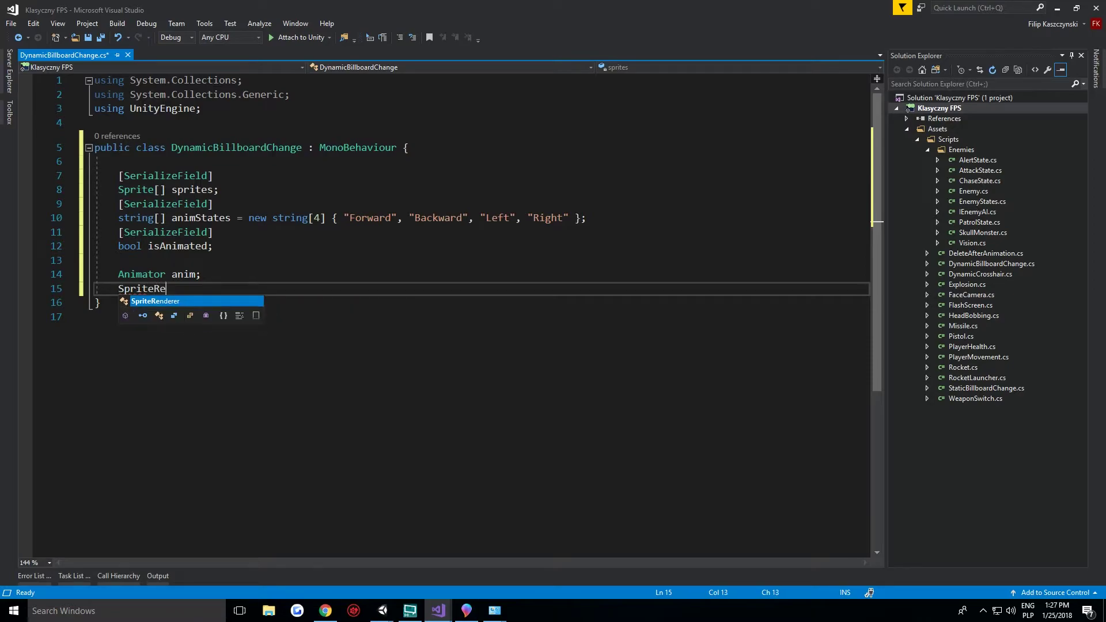
{"action": "type", "text": "nderer sr;"}
{"action": "key", "text": "Return"}
{"action": "key", "text": "Return"}
Add an Awake method assigning anim and sr with GetComponent<Animator>() and GetComponent<SpriteRenderer>().
{"action": "type", "text": "awa"}
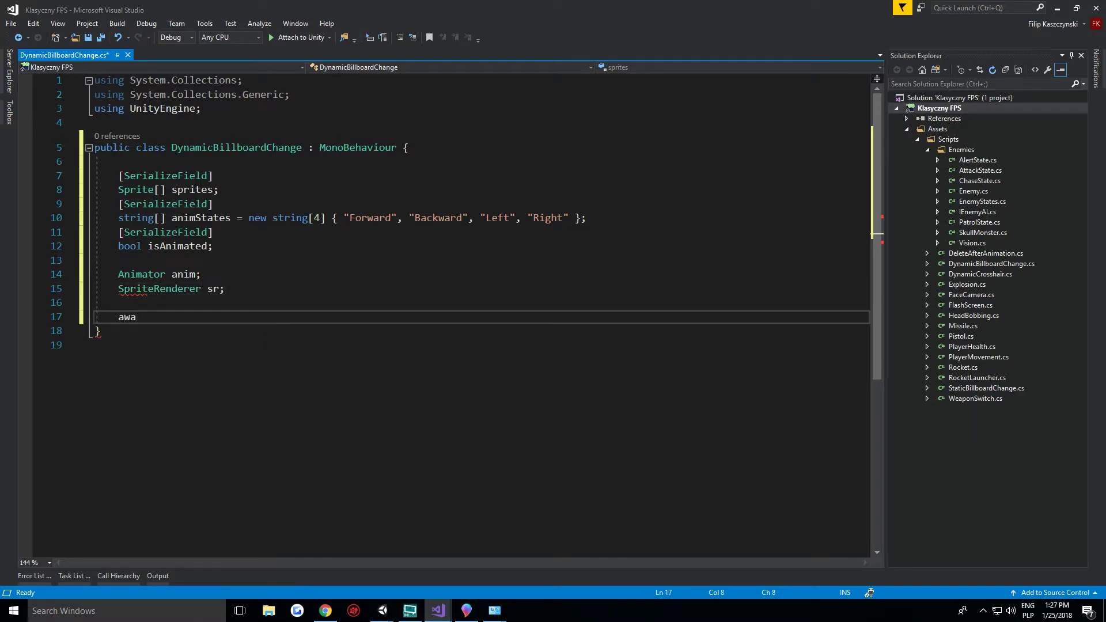
{"action": "key", "text": "Tab"}
{"action": "type", "text": "anim "}
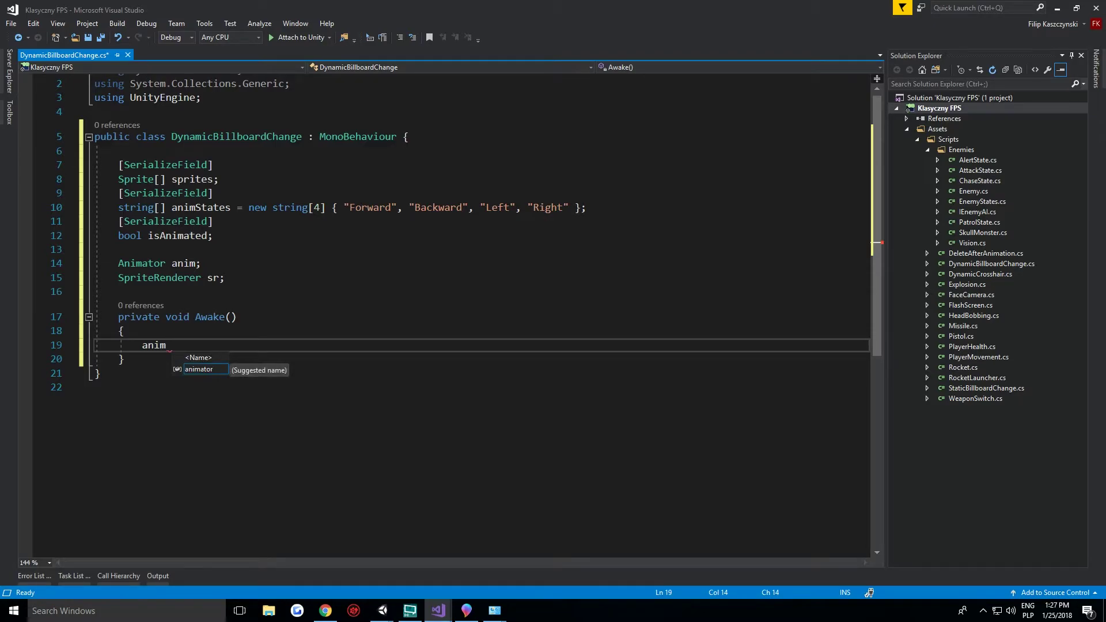
{"action": "type", "text": "= getcom<An"}
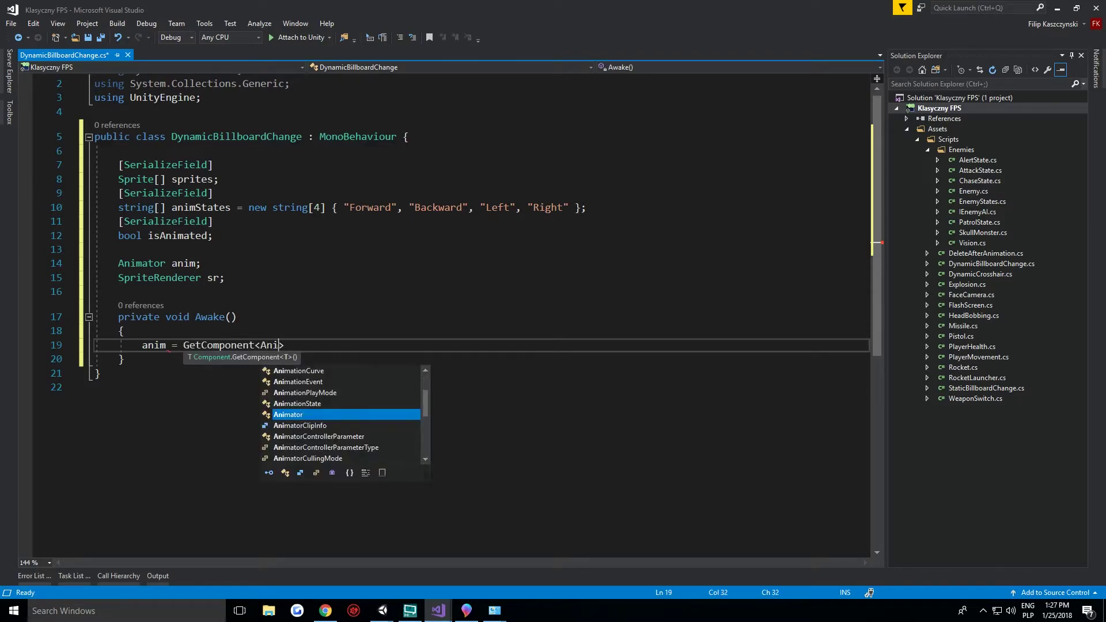
{"action": "type", "text": "im>();"}
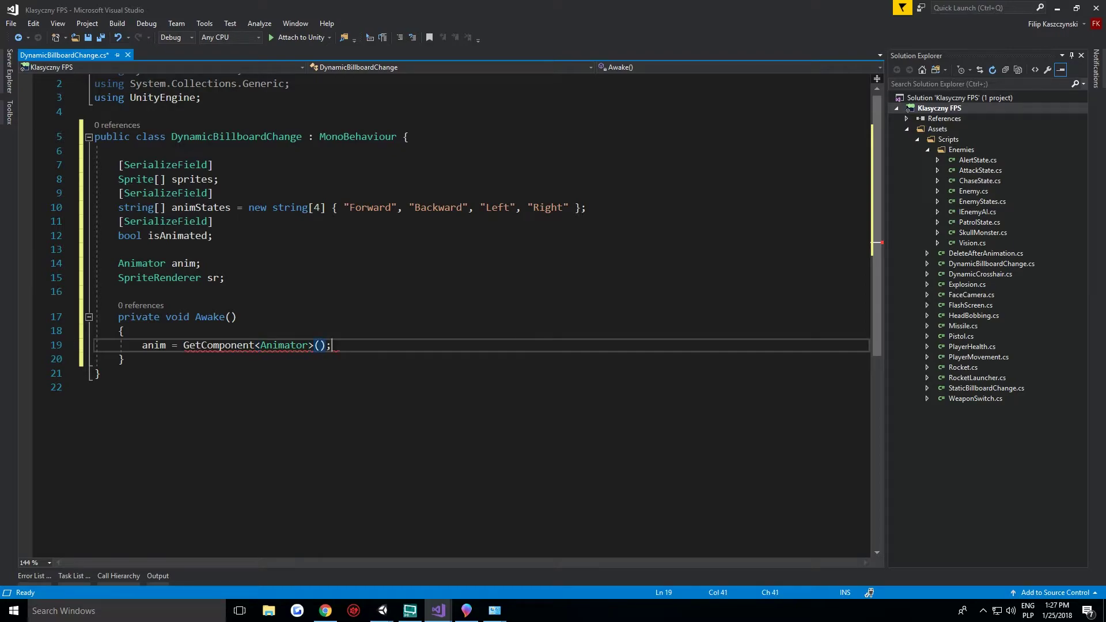
{"action": "key", "text": "Return"}
{"action": "type", "text": "sr =get"}
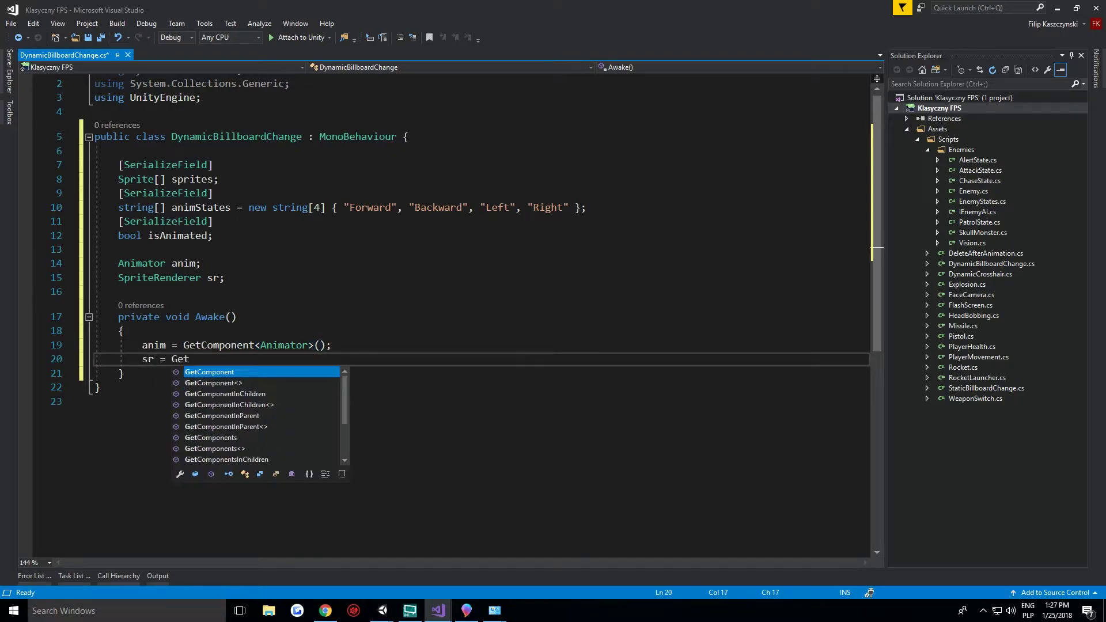
{"action": "type", "text": "com<SpriteR"}
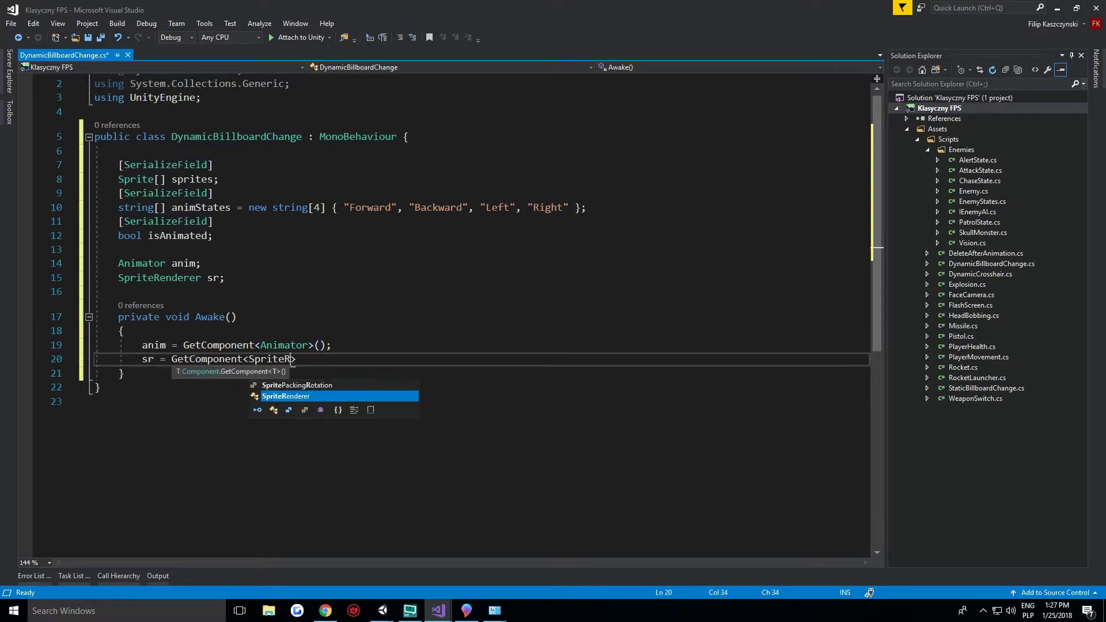
{"action": "key", "text": "Tab"}
{"action": "type", "text": ">();"}
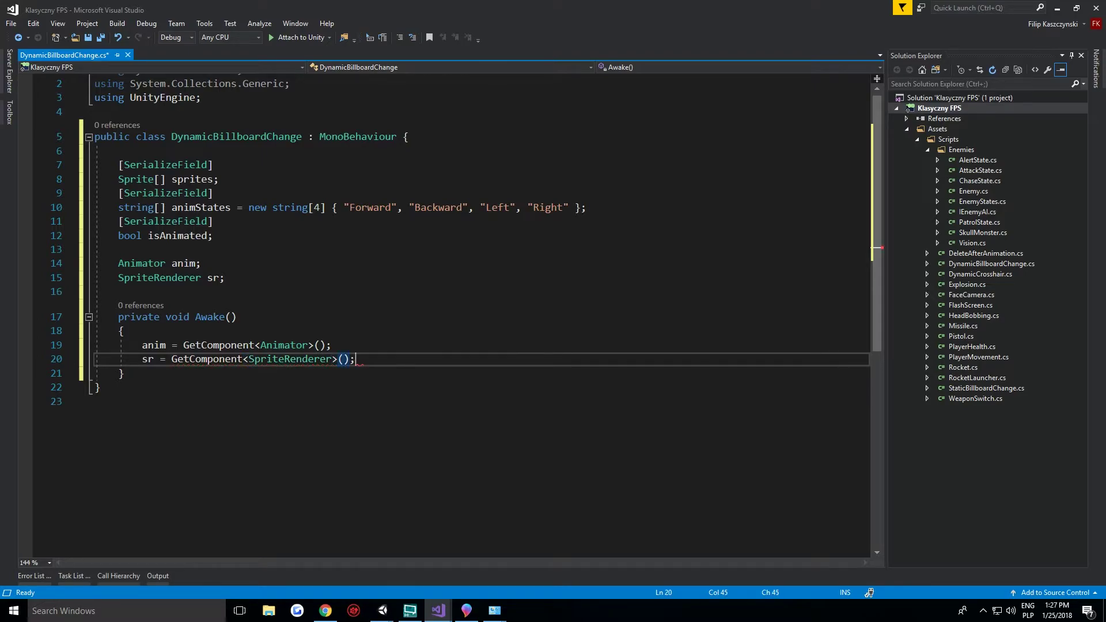
{"action": "key", "text": "Down"}
{"action": "key", "text": "Return"}
{"action": "key", "text": "Return"}
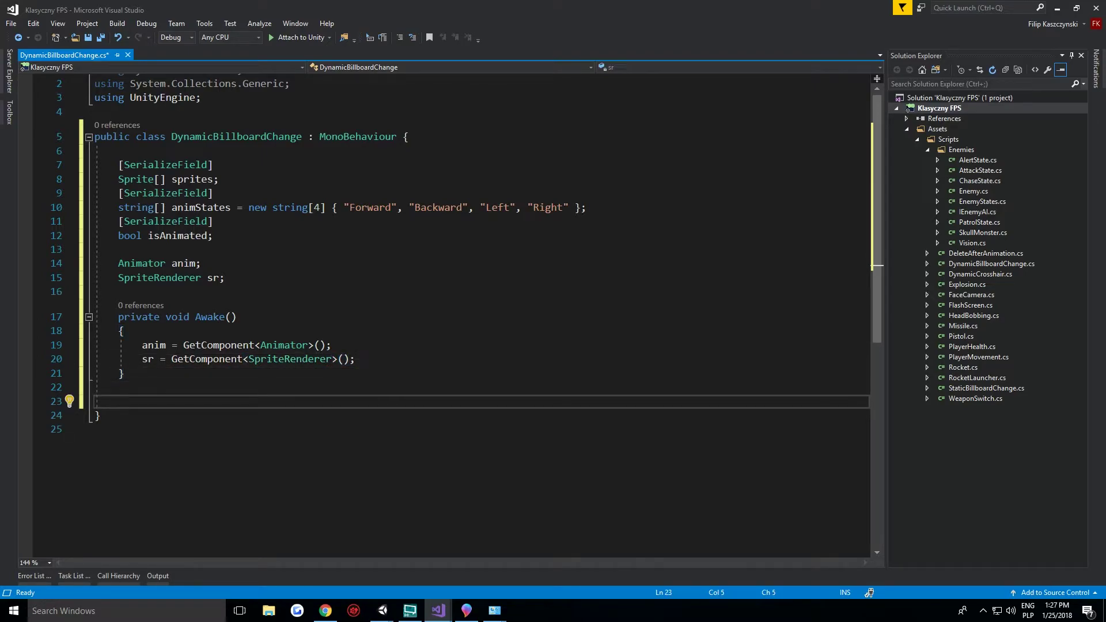
Add an Update method that calls GetAngle();.
{"action": "type", "text": "upd"}
{"action": "key", "text": "Tab"}
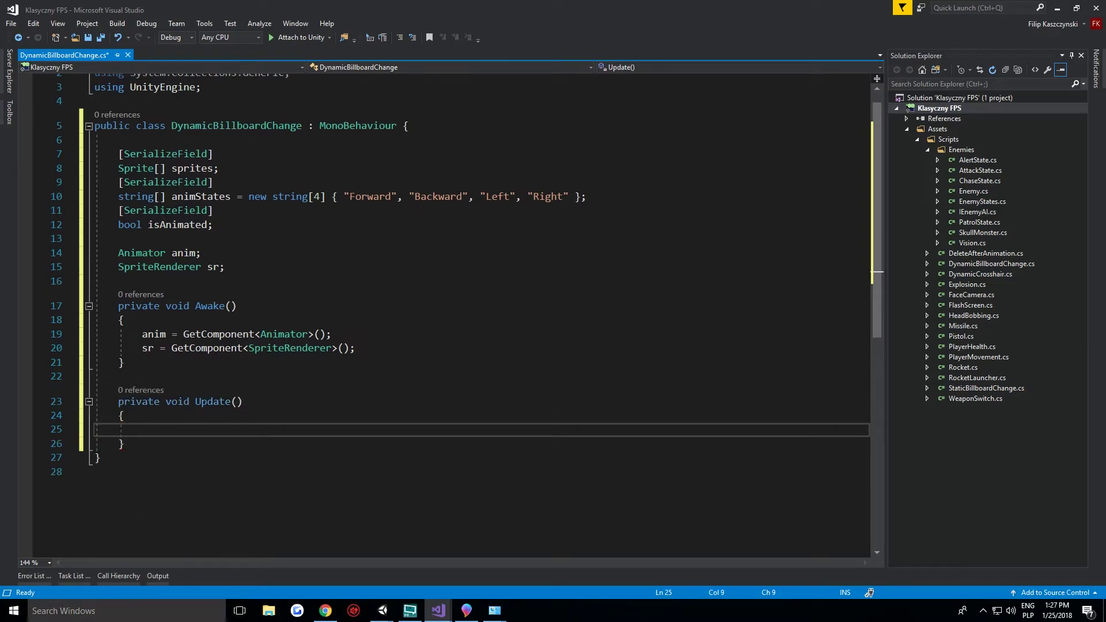
{"action": "type", "text": "getAngl"}
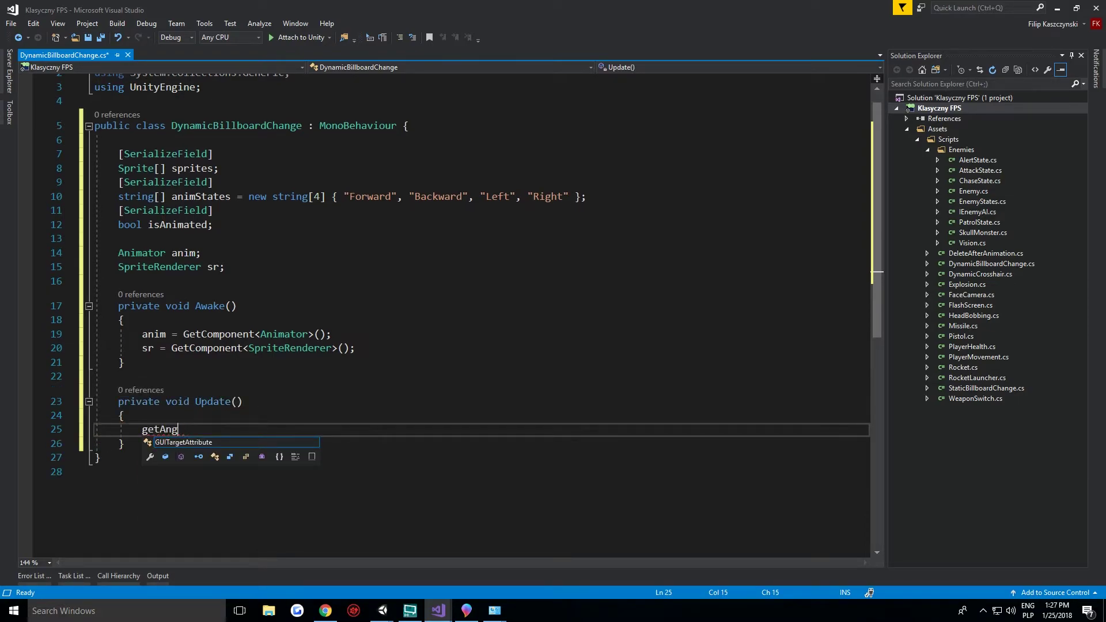
{"action": "key", "text": "BackSpace"}
{"action": "key", "text": "BackSpace"}
{"action": "key", "text": "BackSpace"}
{"action": "key", "text": "BackSpace"}
{"action": "key", "text": "BackSpace"}
{"action": "key", "text": "BackSpace"}
{"action": "type", "text": "GetAng"}
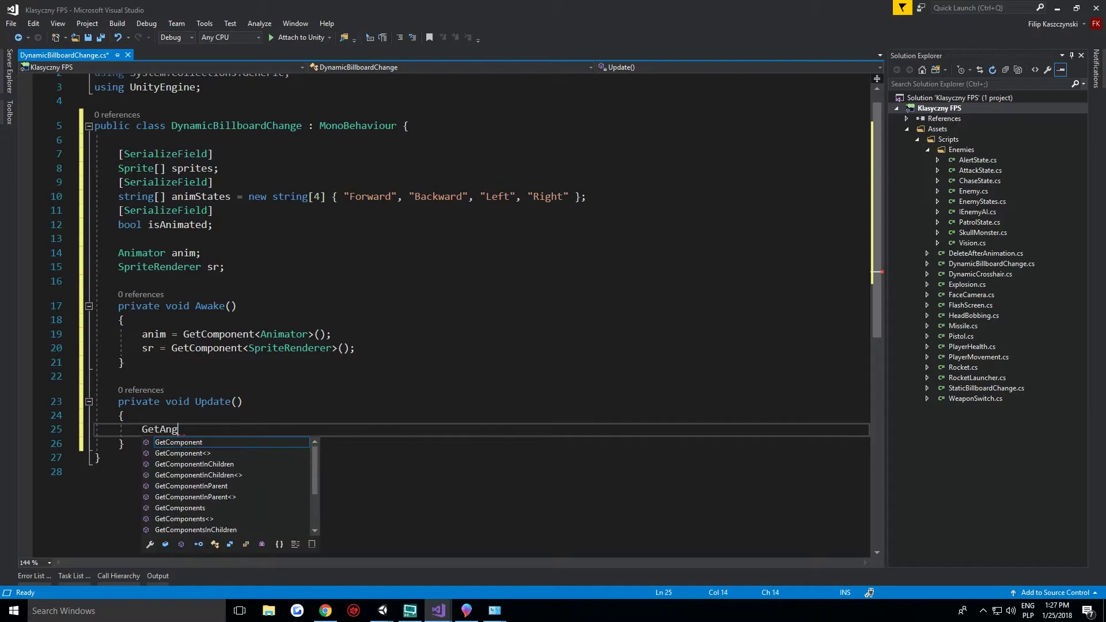
{"action": "type", "text": "le()p;"}
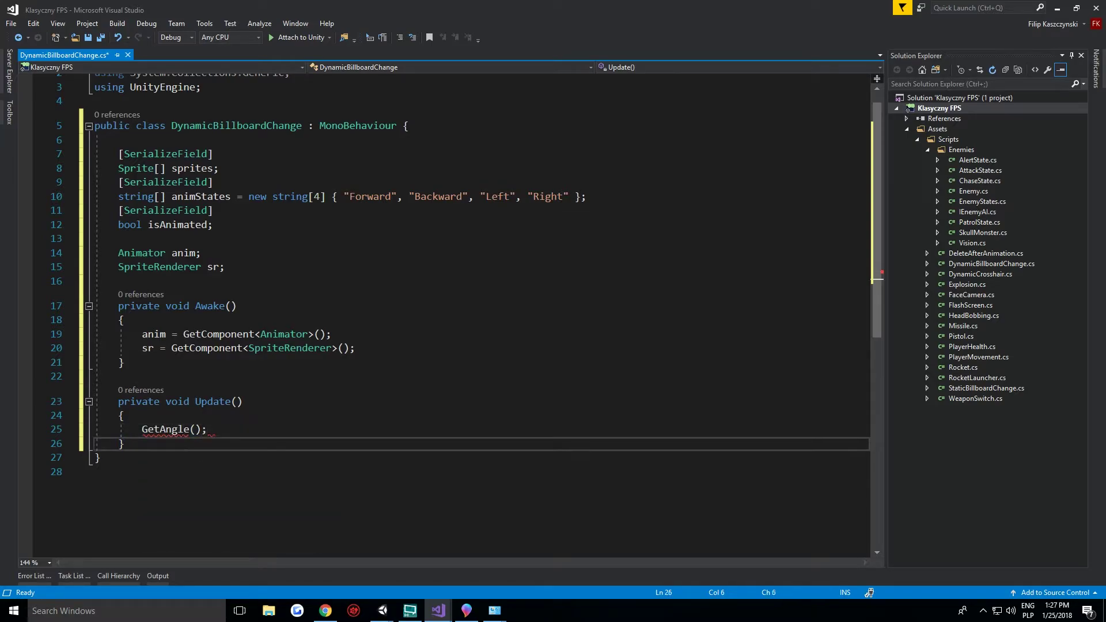
{"action": "key", "text": "Down"}
{"action": "key", "text": "Return"}
{"action": "key", "text": "Return"}
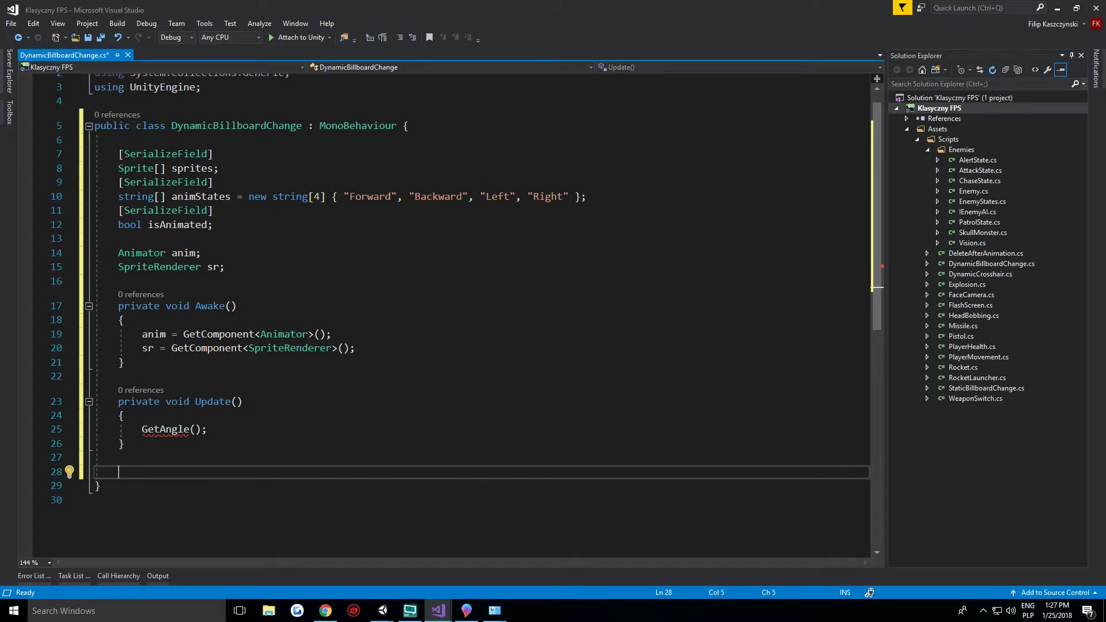
Declare an empty void GetAngle() method below Update.
{"action": "scroll", "coordinate": [382, 389], "scroll_direction": "down", "scroll_amount": 2}
{"action": "type", "text": "void "}
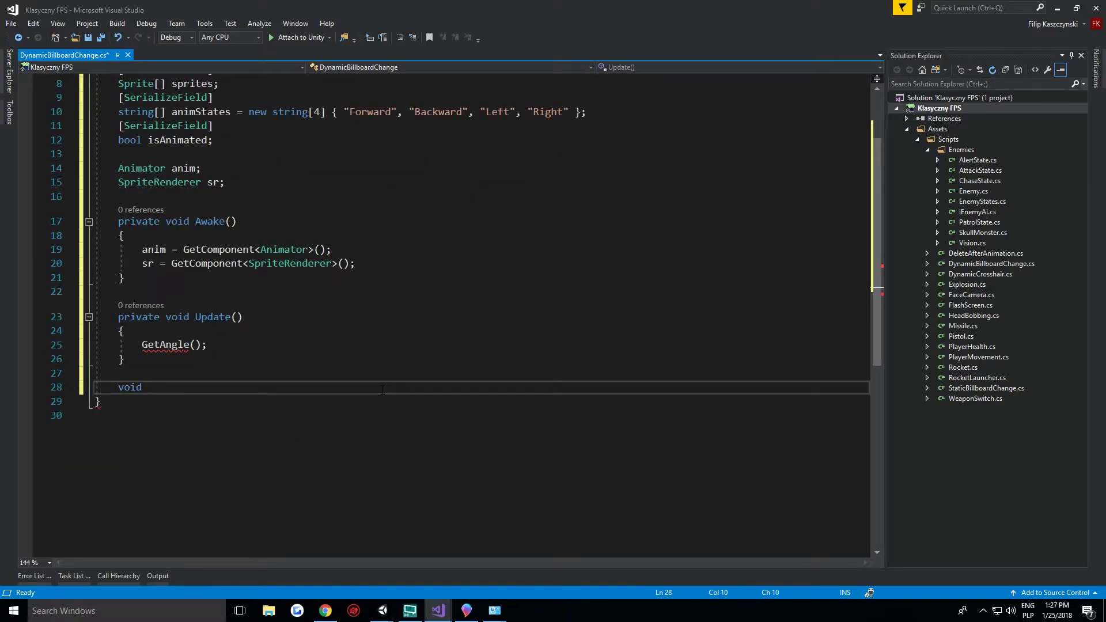
{"action": "type", "text": "GetAngle()"}
{"action": "key", "text": "Return"}
{"action": "type", "text": "{"}
{"action": "key", "text": "Return"}
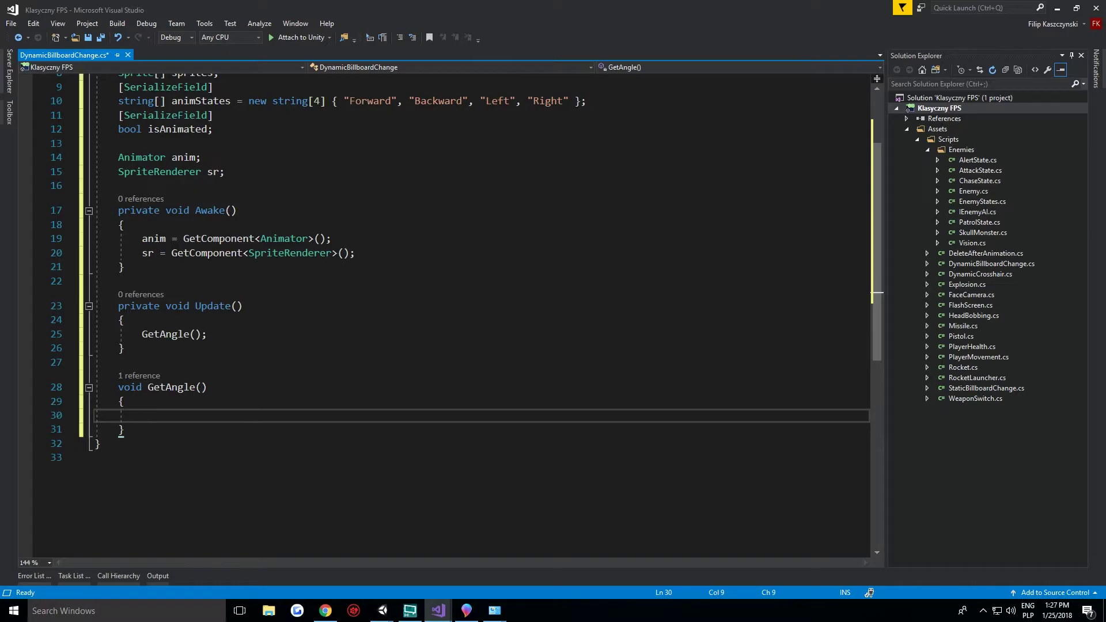
{"action": "left_click", "coordinate": [466, 611]}
Delete the old arrow sketches, draw a trial arrow with the Calligraphy pen, then erase everything.
{"action": "key", "text": "ctrl+a"}
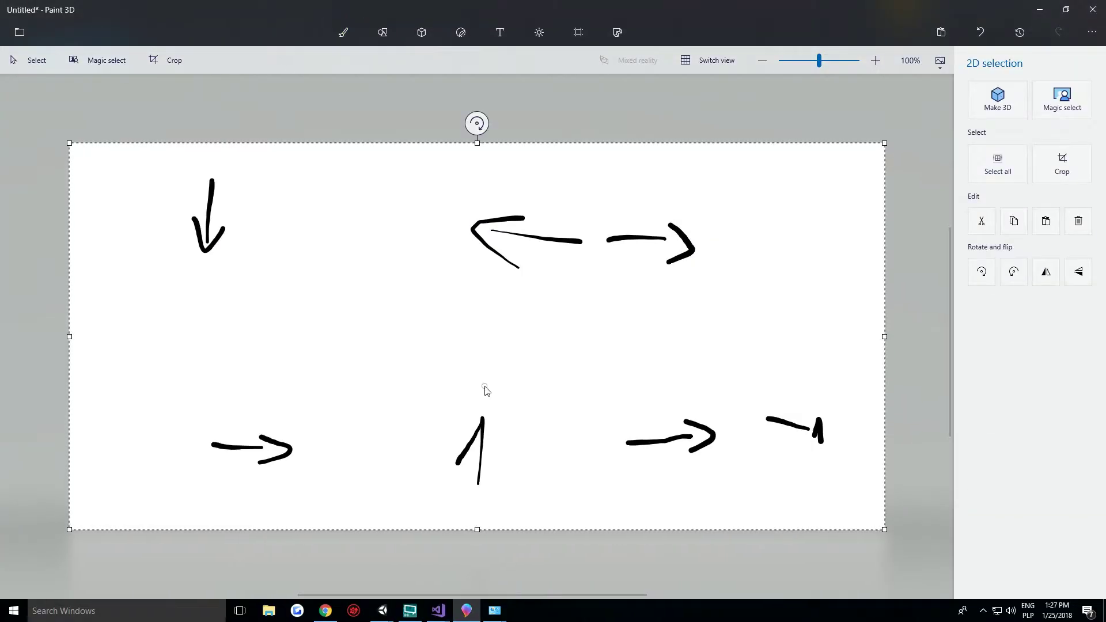
{"action": "key", "text": "Delete"}
{"action": "left_click", "coordinate": [1004, 93]}
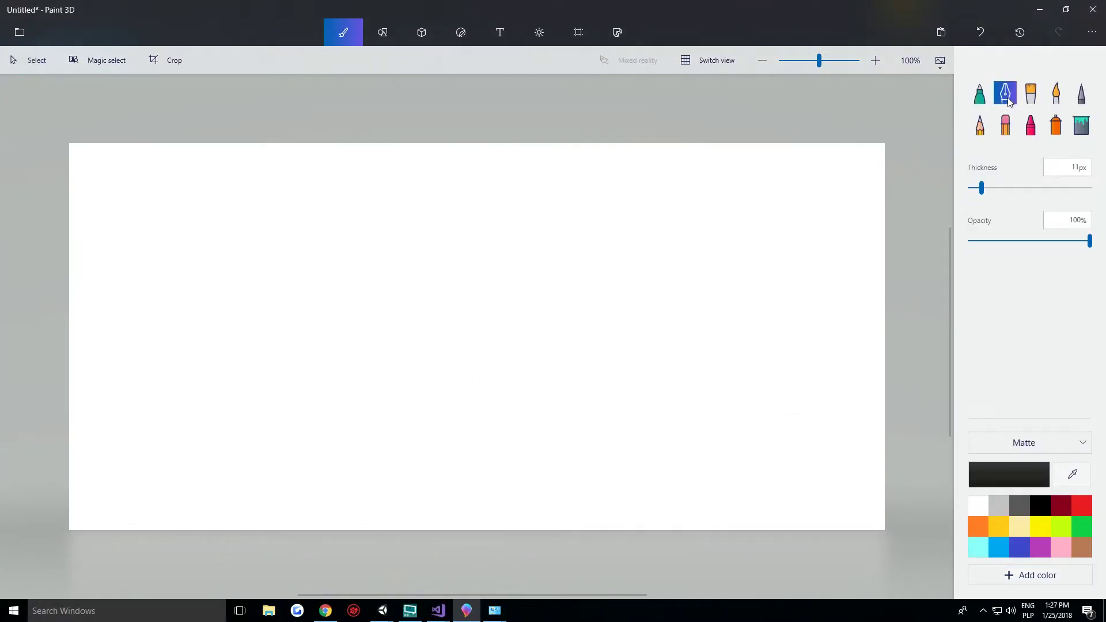
{"action": "left_click_drag", "start_coordinate": [648, 414], "coordinate": [645, 418]}
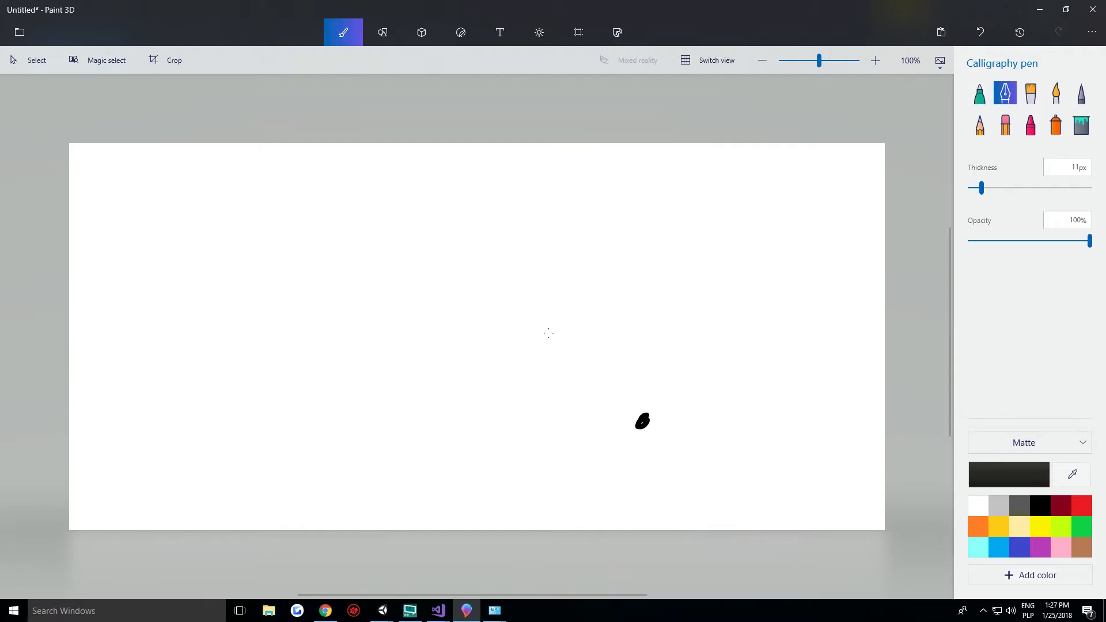
{"action": "left_click_drag", "start_coordinate": [518, 281], "coordinate": [520, 289]}
{"action": "left_click_drag", "start_coordinate": [517, 282], "coordinate": [544, 301]}
{"action": "left_click_drag", "start_coordinate": [519, 287], "coordinate": [435, 306]}
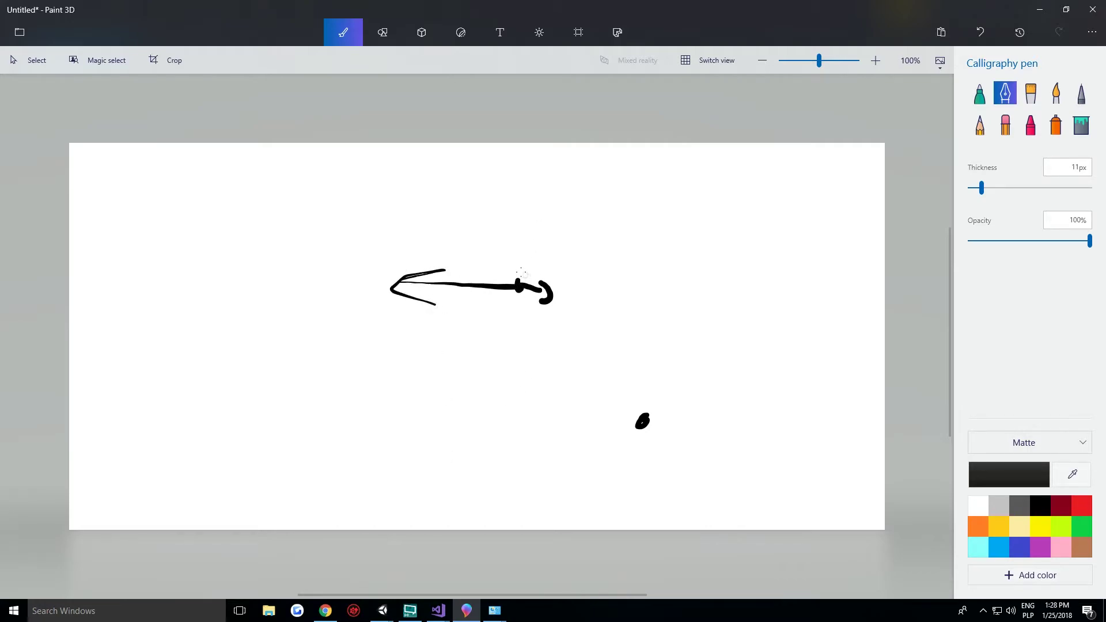
{"action": "left_click_drag", "start_coordinate": [534, 237], "coordinate": [554, 395]}
{"action": "key", "text": "ctrl+a"}
{"action": "key", "text": "Delete"}
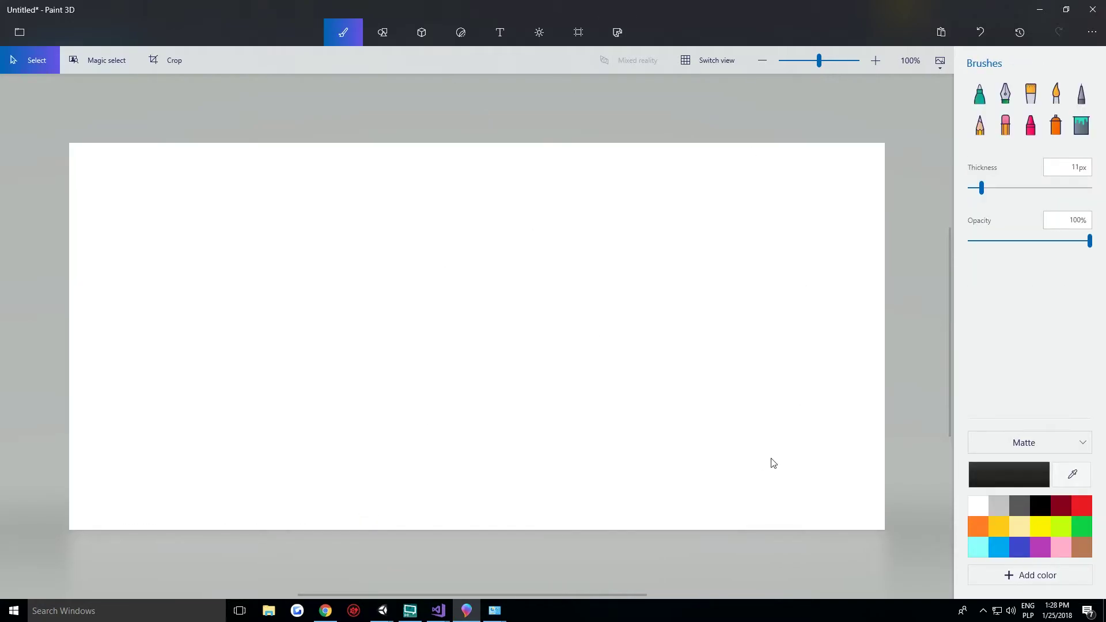
With the Calligraphy pen, draw an up arrow and a down arrow and write 'Dot'.
{"action": "left_click", "coordinate": [1005, 93]}
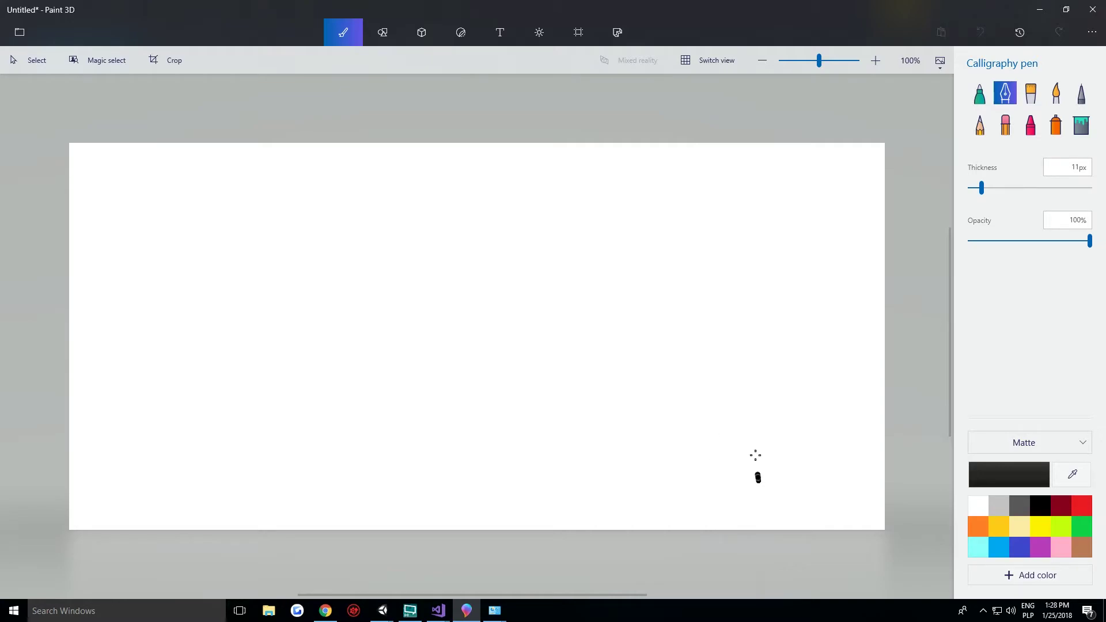
{"action": "mouse_move", "coordinate": [758, 482]}
{"action": "left_mouse_down"}
{"action": "mouse_move", "coordinate": [736, 454]}
{"action": "mouse_move", "coordinate": [779, 452]}
{"action": "left_mouse_up"}
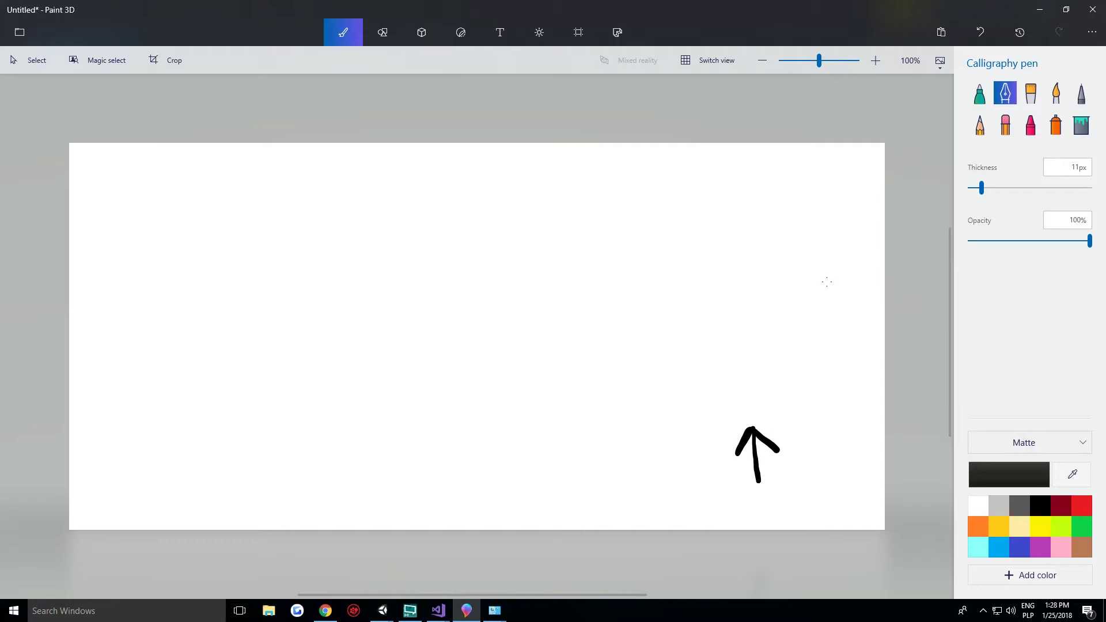
{"action": "mouse_move", "coordinate": [725, 194]}
{"action": "left_mouse_down"}
{"action": "mouse_move", "coordinate": [715, 247]}
{"action": "mouse_move", "coordinate": [748, 233]}
{"action": "left_mouse_up"}
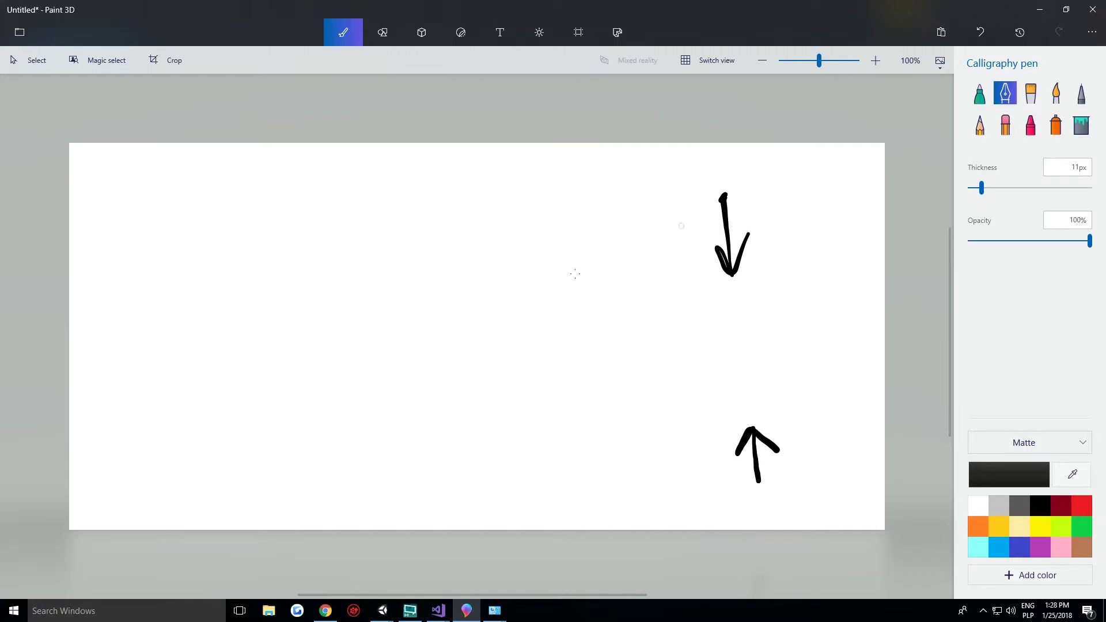
{"action": "mouse_move", "coordinate": [99, 455]}
{"action": "left_mouse_down"}
{"action": "mouse_move", "coordinate": [96, 501]}
{"action": "mouse_move", "coordinate": [84, 503]}
{"action": "left_mouse_up"}
{"action": "left_click_drag", "start_coordinate": [136, 506], "coordinate": [144, 496]}
{"action": "mouse_move", "coordinate": [179, 443]}
{"action": "left_mouse_down"}
{"action": "mouse_move", "coordinate": [176, 509]}
{"action": "mouse_move", "coordinate": [207, 472]}
{"action": "left_mouse_up"}
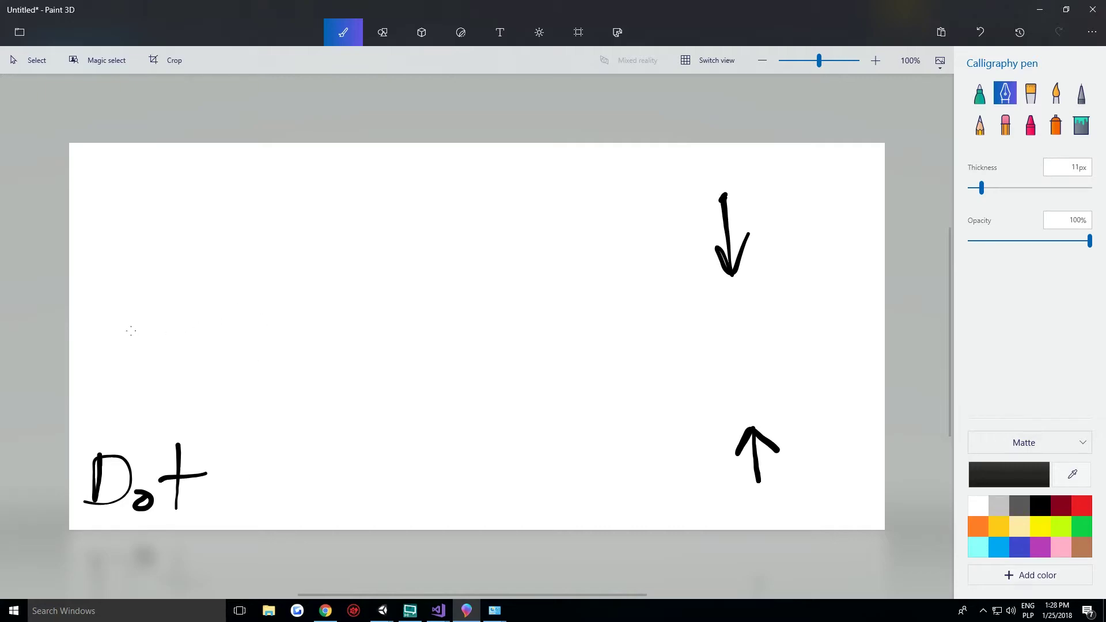
Handwrite the dot-product formula |A| × |B| × cos θ.
{"action": "mouse_move", "coordinate": [124, 275]}
{"action": "left_mouse_down"}
{"action": "mouse_move", "coordinate": [126, 351]}
{"action": "mouse_move", "coordinate": [161, 357]}
{"action": "left_mouse_up"}
{"action": "left_click_drag", "start_coordinate": [138, 314], "coordinate": [170, 314]}
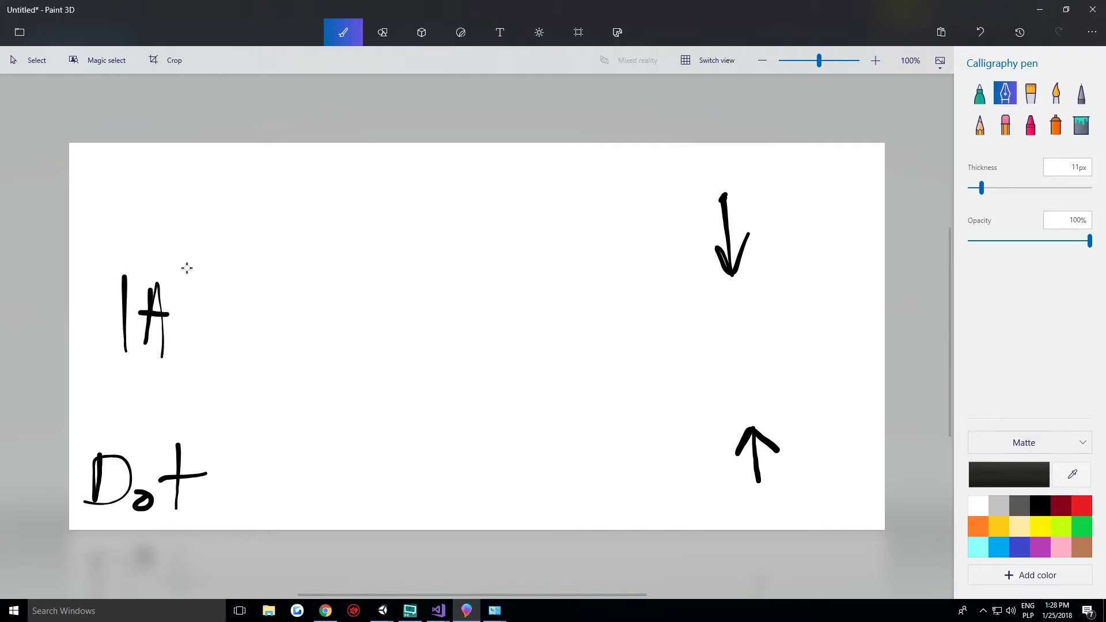
{"action": "left_click_drag", "start_coordinate": [187, 268], "coordinate": [177, 358]}
{"action": "mouse_move", "coordinate": [220, 294]}
{"action": "left_mouse_down"}
{"action": "mouse_move", "coordinate": [227, 344]}
{"action": "mouse_move", "coordinate": [272, 294]}
{"action": "left_mouse_up"}
{"action": "left_click_drag", "start_coordinate": [275, 257], "coordinate": [273, 346]}
{"action": "mouse_move", "coordinate": [289, 281]}
{"action": "left_mouse_down"}
{"action": "mouse_move", "coordinate": [293, 344]}
{"action": "mouse_move", "coordinate": [306, 346]}
{"action": "left_mouse_up"}
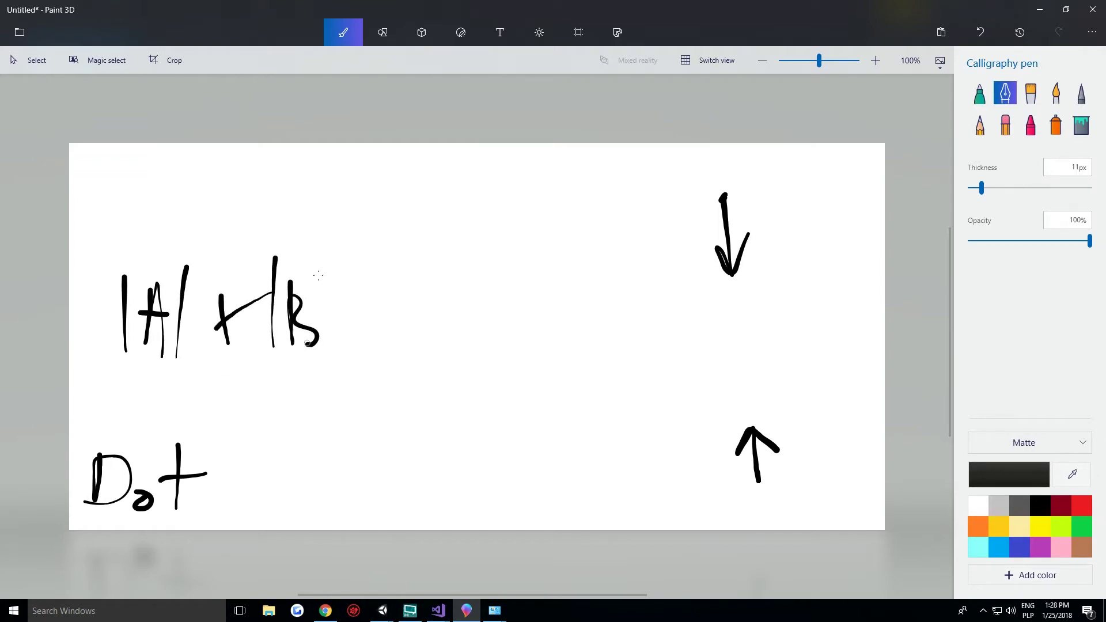
{"action": "left_click_drag", "start_coordinate": [320, 272], "coordinate": [323, 350]}
{"action": "mouse_move", "coordinate": [340, 293]}
{"action": "left_mouse_down"}
{"action": "mouse_move", "coordinate": [360, 344]}
{"action": "mouse_move", "coordinate": [390, 285]}
{"action": "mouse_move", "coordinate": [428, 333]}
{"action": "mouse_move", "coordinate": [436, 314]}
{"action": "left_mouse_up"}
{"action": "mouse_move", "coordinate": [464, 315]}
{"action": "left_mouse_down"}
{"action": "mouse_move", "coordinate": [452, 342]}
{"action": "mouse_move", "coordinate": [483, 373]}
{"action": "mouse_move", "coordinate": [466, 352]}
{"action": "left_mouse_up"}
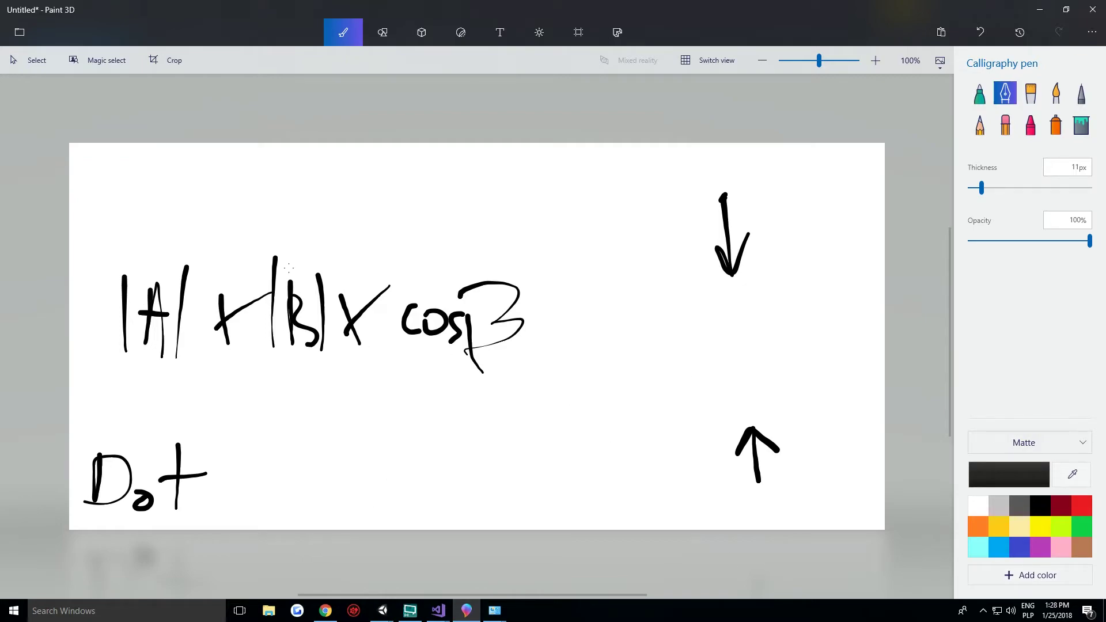
Mark A and B as length 1, cross out the magnitudes, and circle the cos term.
{"action": "left_click_drag", "start_coordinate": [143, 236], "coordinate": [159, 258]}
{"action": "left_click_drag", "start_coordinate": [288, 251], "coordinate": [304, 245]}
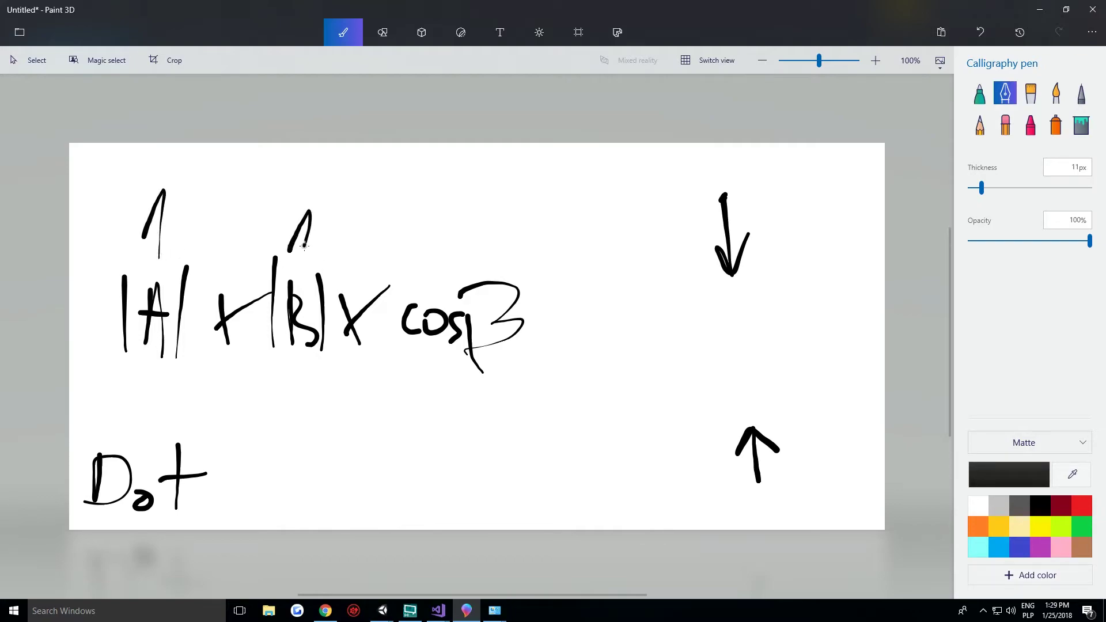
{"action": "left_click_drag", "start_coordinate": [171, 153], "coordinate": [261, 222]}
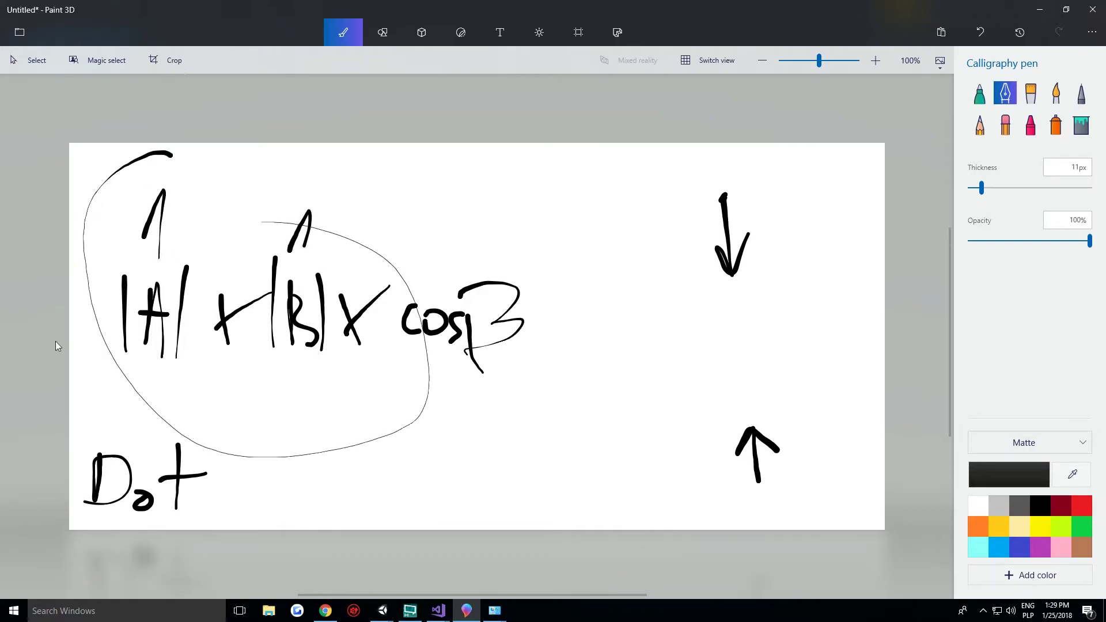
{"action": "left_click_drag", "start_coordinate": [70, 145], "coordinate": [124, 194]}
{"action": "left_click_drag", "start_coordinate": [193, 250], "coordinate": [295, 358]}
{"action": "left_click_drag", "start_coordinate": [126, 392], "coordinate": [402, 222]}
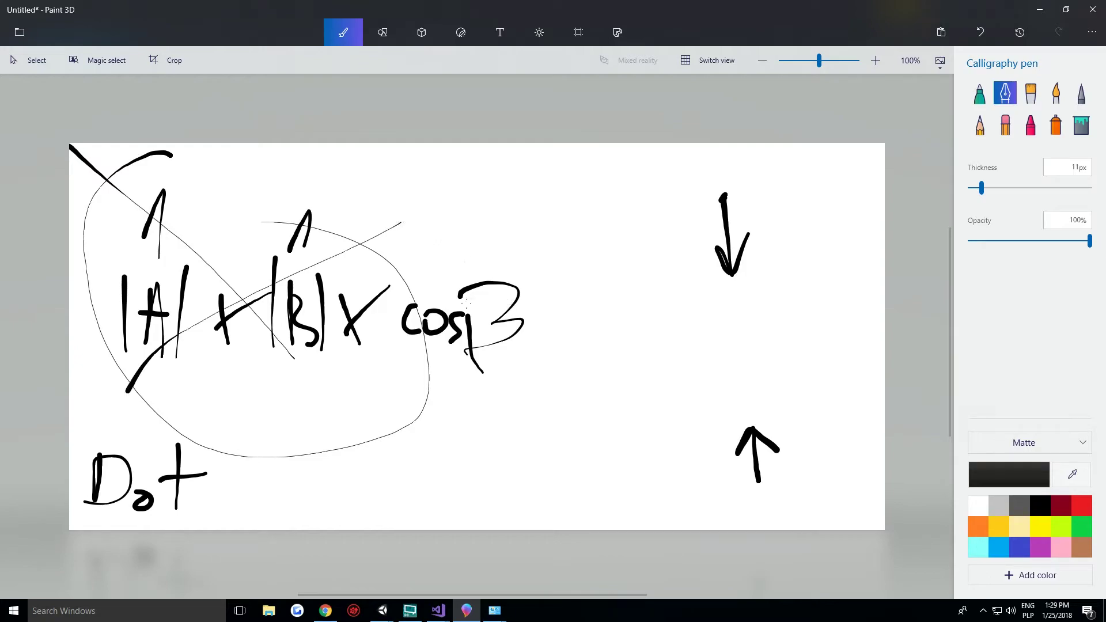
{"action": "left_click_drag", "start_coordinate": [428, 278], "coordinate": [489, 252]}
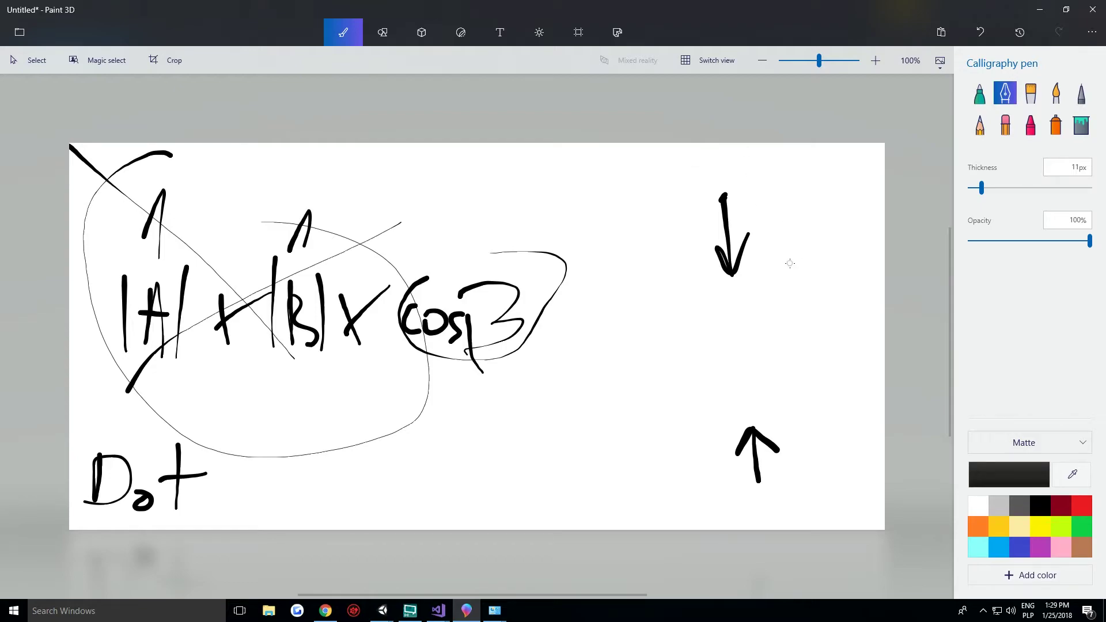
Turn the arrows into an axis labelled -1, 0 and 0,5, undoing the last stray loop.
{"action": "mouse_move", "coordinate": [738, 292]}
{"action": "left_mouse_down"}
{"action": "mouse_move", "coordinate": [772, 285]}
{"action": "mouse_move", "coordinate": [797, 304]}
{"action": "left_mouse_up"}
{"action": "mouse_move", "coordinate": [723, 196]}
{"action": "left_mouse_down"}
{"action": "mouse_move", "coordinate": [714, 151]}
{"action": "mouse_move", "coordinate": [723, 179]}
{"action": "mouse_move", "coordinate": [820, 196]}
{"action": "mouse_move", "coordinate": [812, 220]}
{"action": "mouse_move", "coordinate": [842, 197]}
{"action": "left_mouse_up"}
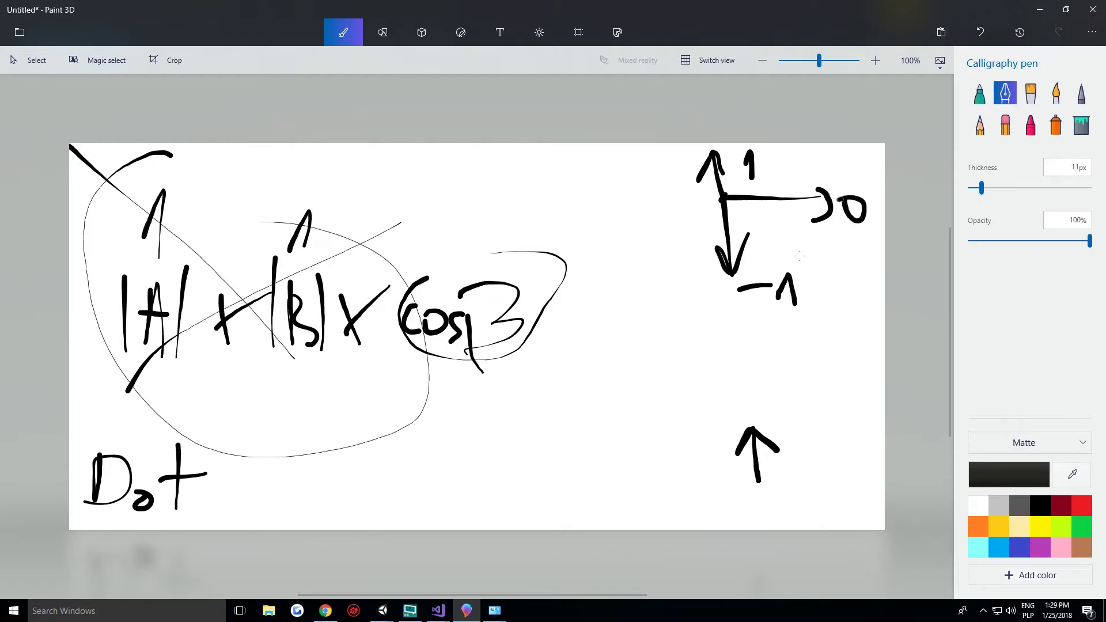
{"action": "mouse_move", "coordinate": [724, 198]}
{"action": "left_mouse_down"}
{"action": "mouse_move", "coordinate": [627, 196]}
{"action": "mouse_move", "coordinate": [653, 214]}
{"action": "left_mouse_up"}
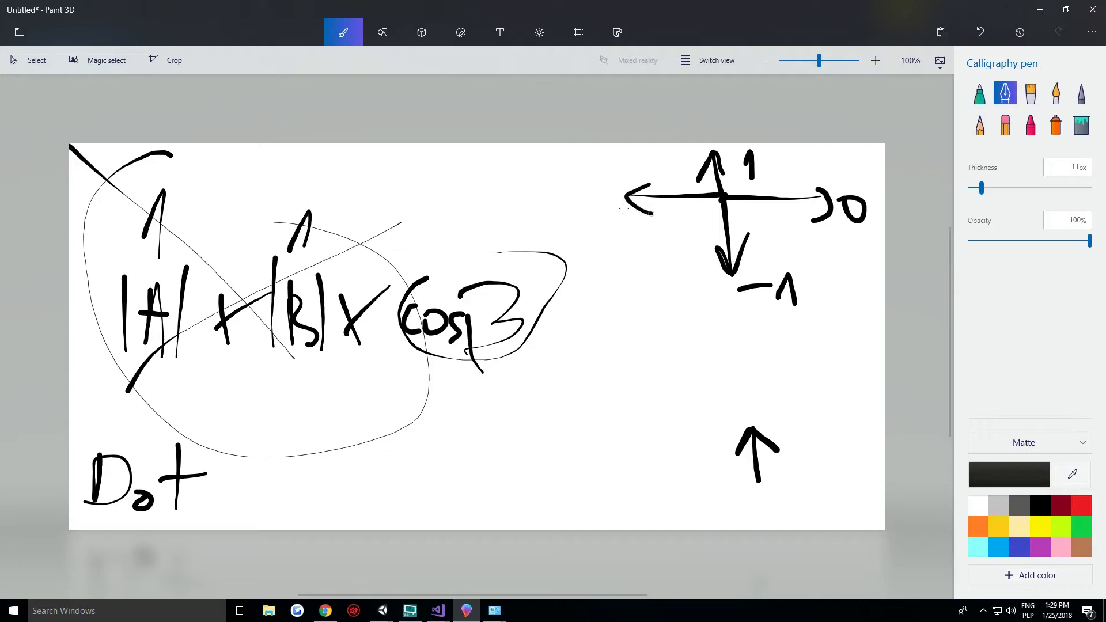
{"action": "left_click_drag", "start_coordinate": [593, 184], "coordinate": [597, 185]}
{"action": "mouse_move", "coordinate": [774, 160]}
{"action": "left_mouse_down"}
{"action": "mouse_move", "coordinate": [811, 183]}
{"action": "mouse_move", "coordinate": [778, 171]}
{"action": "mouse_move", "coordinate": [798, 158]}
{"action": "mouse_move", "coordinate": [819, 177]}
{"action": "left_mouse_up"}
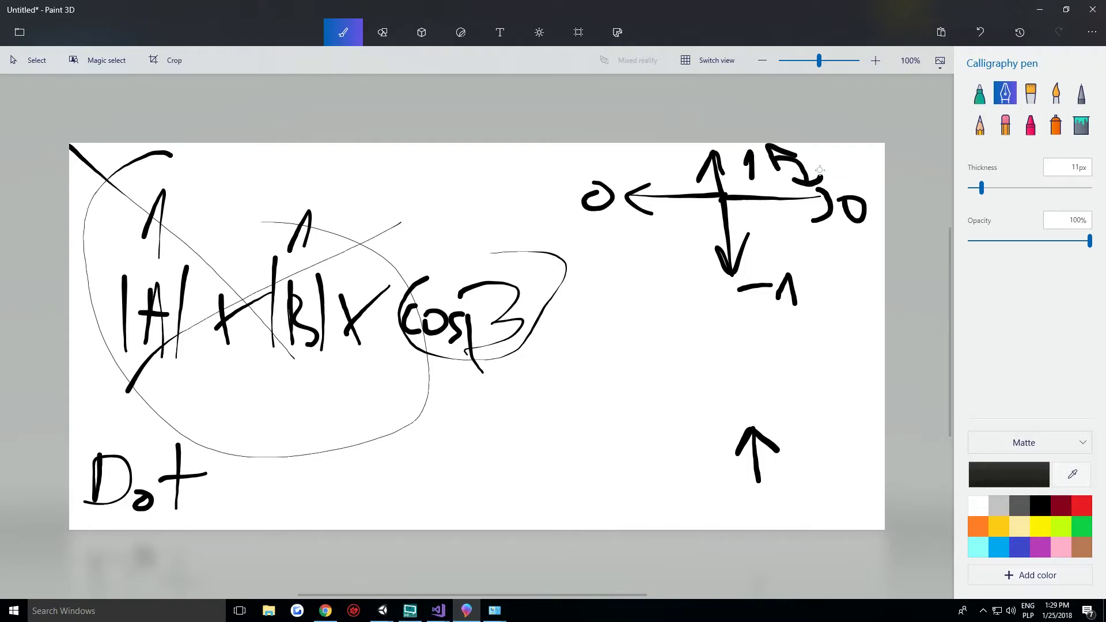
{"action": "mouse_move", "coordinate": [804, 232]}
{"action": "left_mouse_down"}
{"action": "mouse_move", "coordinate": [757, 265]}
{"action": "mouse_move", "coordinate": [793, 265]}
{"action": "mouse_move", "coordinate": [811, 240]}
{"action": "mouse_move", "coordinate": [858, 268]}
{"action": "mouse_move", "coordinate": [873, 248]}
{"action": "left_mouse_up"}
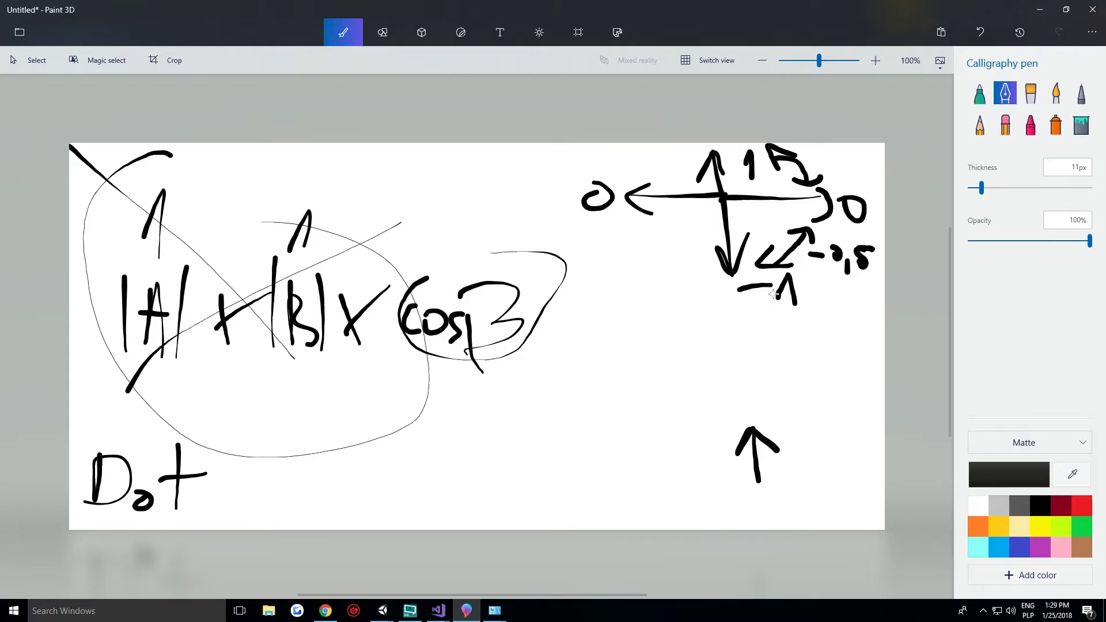
{"action": "left_click_drag", "start_coordinate": [832, 151], "coordinate": [843, 181]}
{"action": "left_click", "coordinate": [845, 171]}
{"action": "mouse_move", "coordinate": [857, 161]}
{"action": "left_mouse_down"}
{"action": "mouse_move", "coordinate": [861, 173]}
{"action": "mouse_move", "coordinate": [874, 157]}
{"action": "left_mouse_up"}
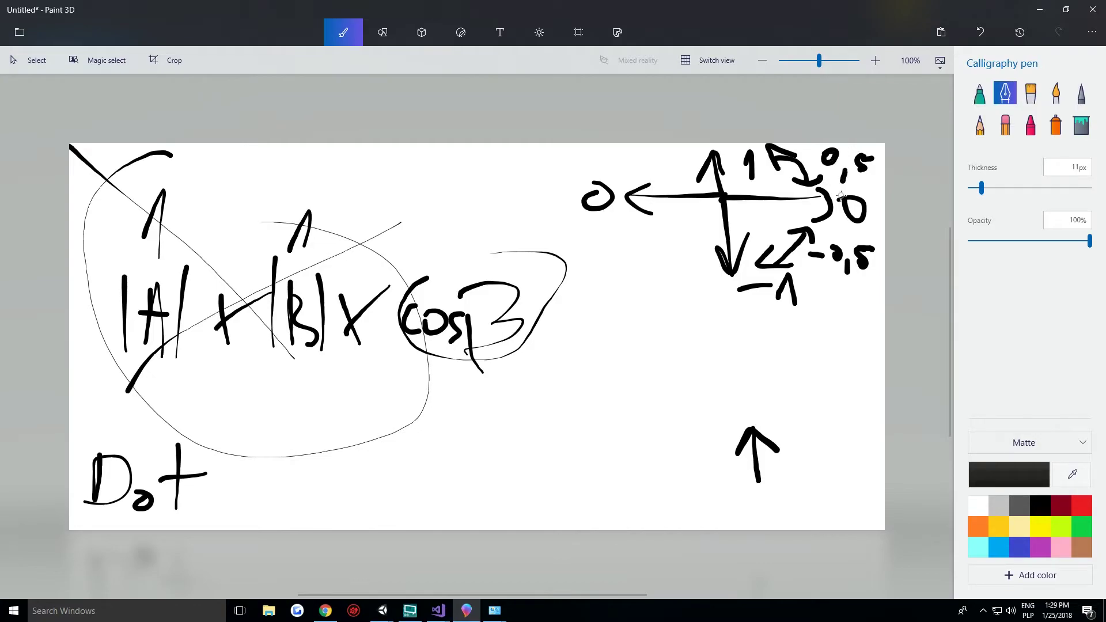
{"action": "left_click_drag", "start_coordinate": [852, 176], "coordinate": [853, 188]}
{"action": "key", "text": "ctrl+z"}
In GetAngle, set playerDir to Camera.main's forward vector with its y zeroed.
{"action": "mouse_move", "coordinate": [437, 610]}
{"action": "left_click", "coordinate": [465, 573]}
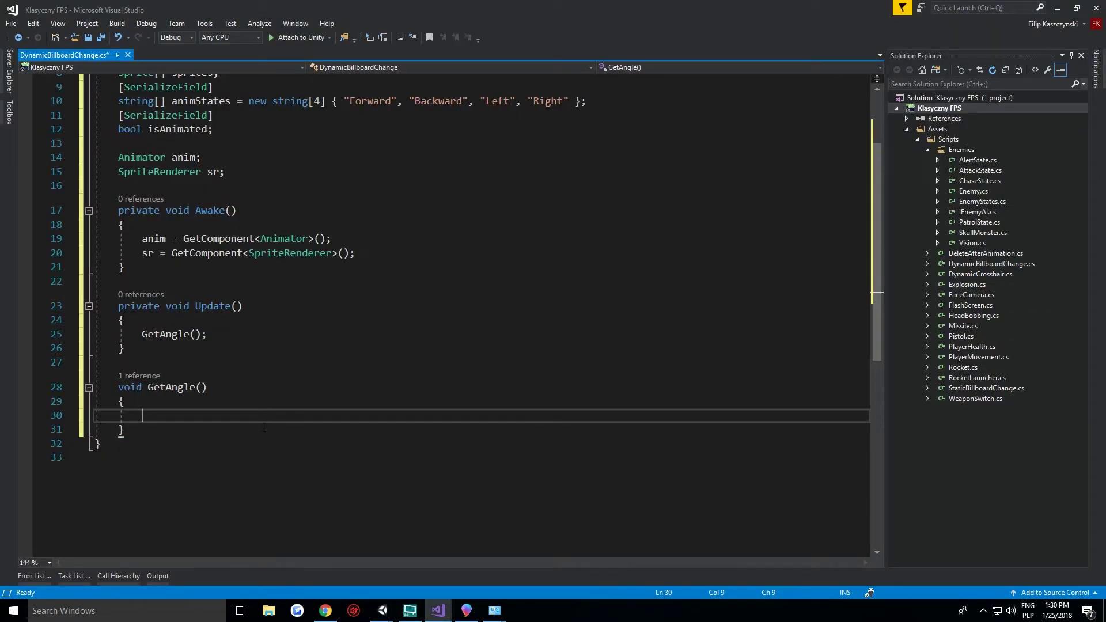
{"action": "type", "text": "Vector3"}
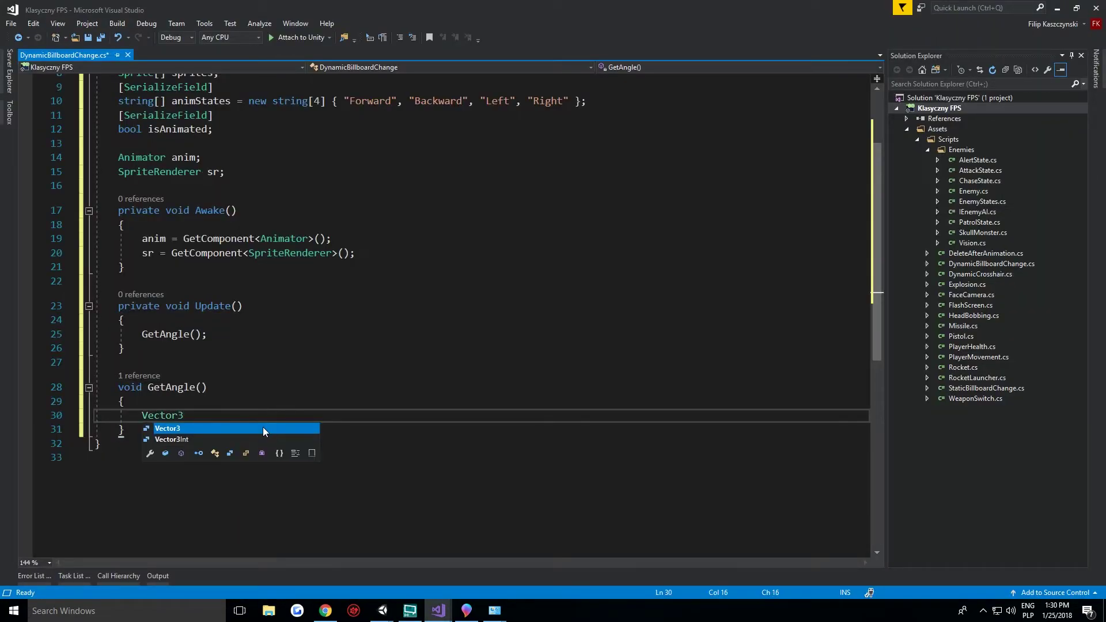
{"action": "type", "text": " playerDir = "}
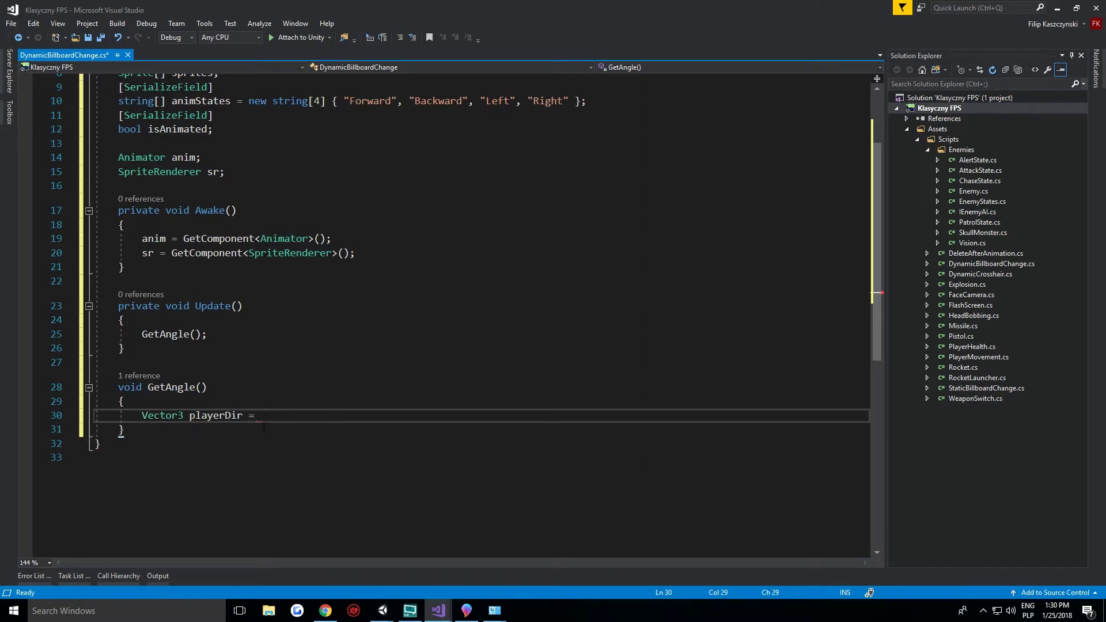
{"action": "type", "text": "Camera.ma"}
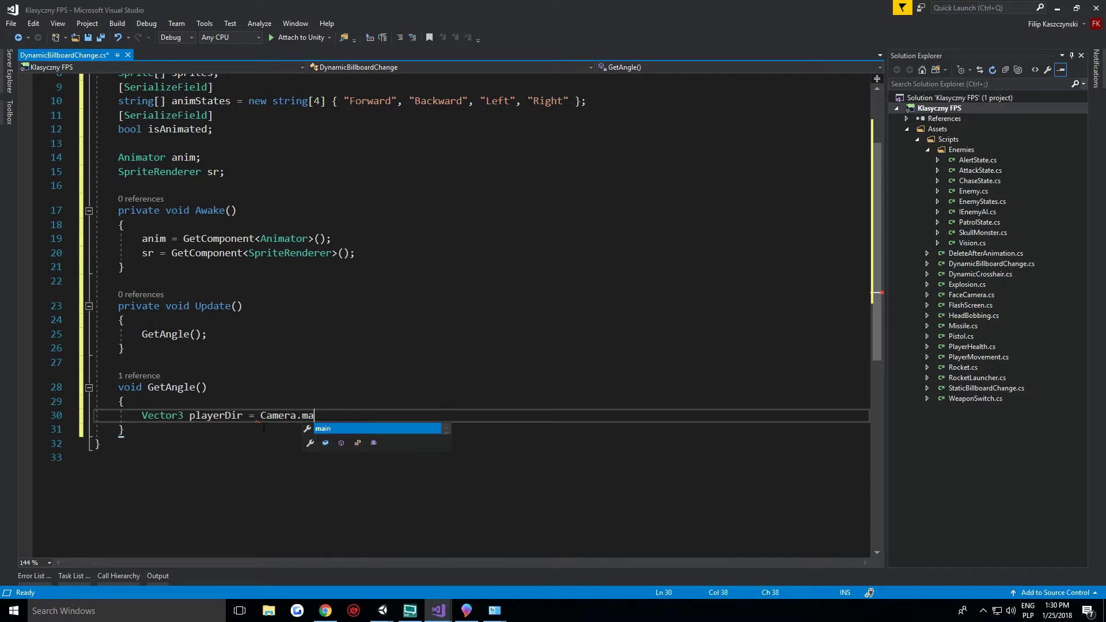
{"action": "type", "text": "in."}
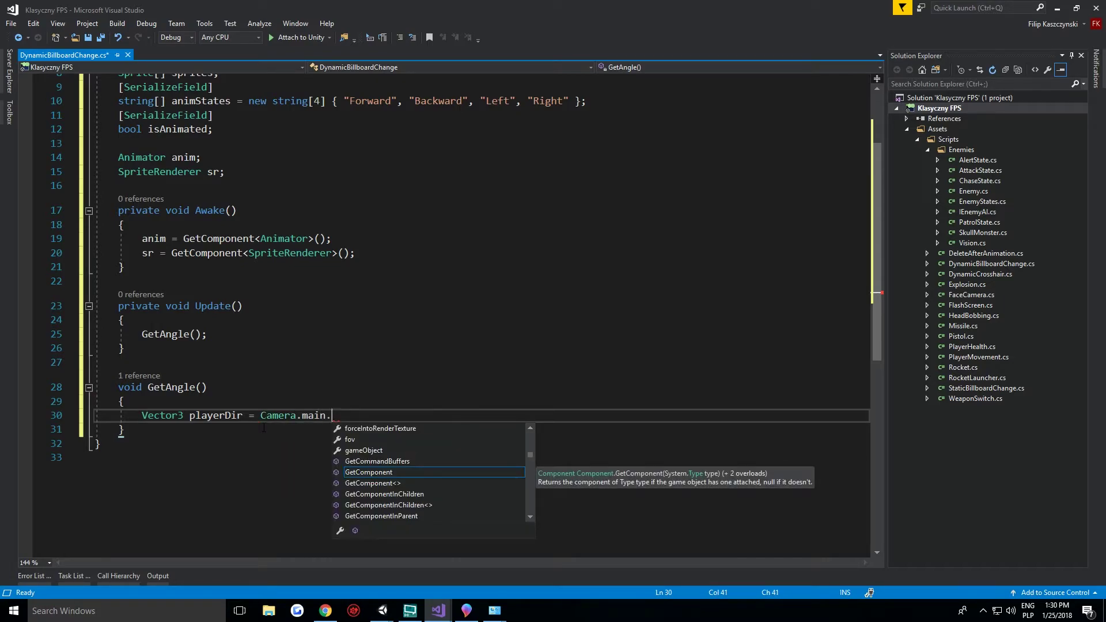
{"action": "type", "text": "transform.fo"}
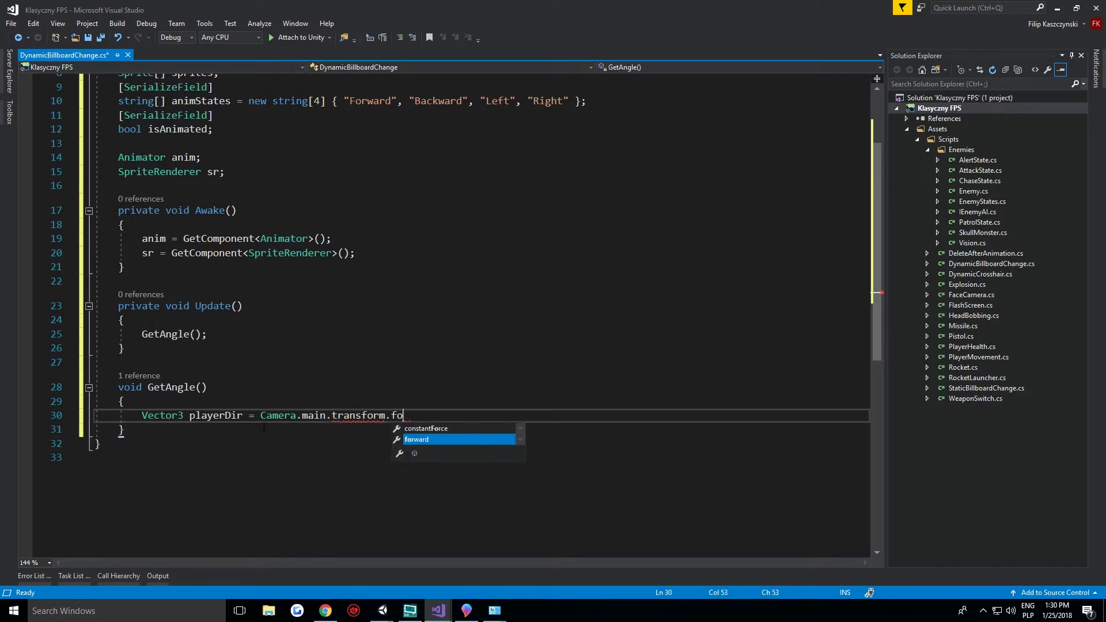
{"action": "type", "text": "rward;"}
{"action": "key", "text": "Return"}
{"action": "type", "text": "pl"}
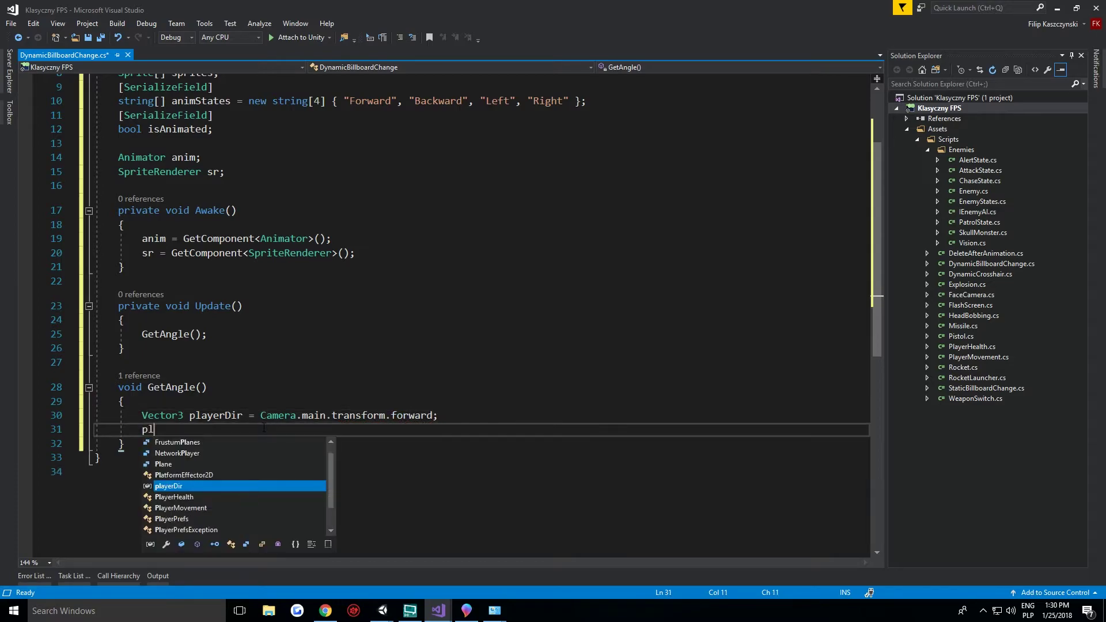
{"action": "type", "text": "ayerDir.y "}
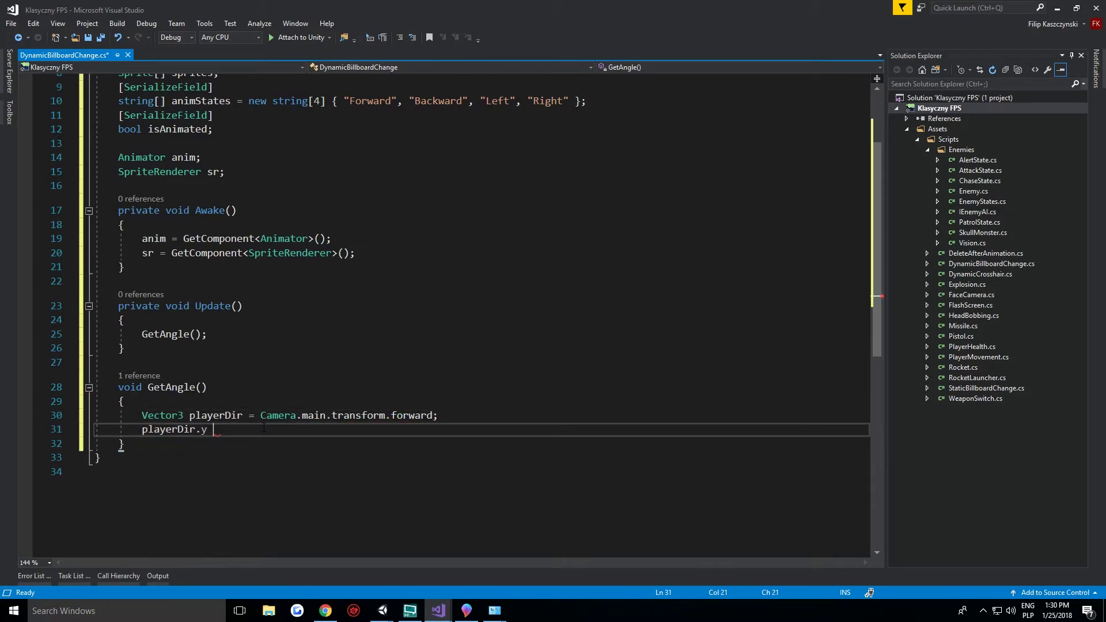
{"action": "type", "text": "= 0;"}
{"action": "key", "text": "Return"}
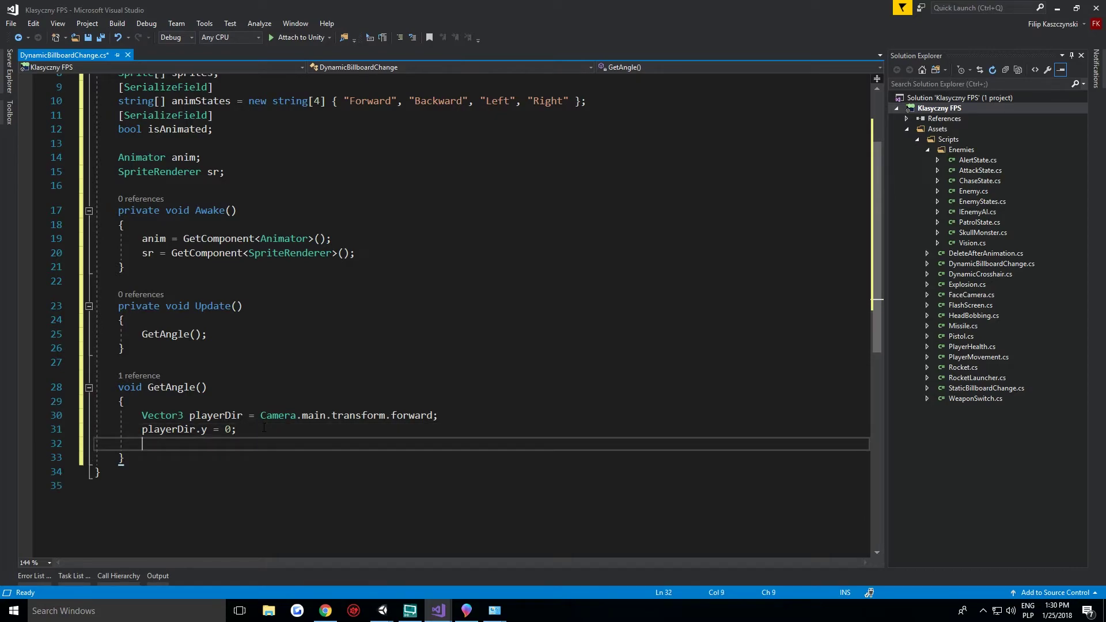
Set enemyDir from the Vision child's forward with y zeroed, then compute dotProduct = Vector3.Dot(playerDir, enemyDir).
{"action": "type", "text": "Vector"}
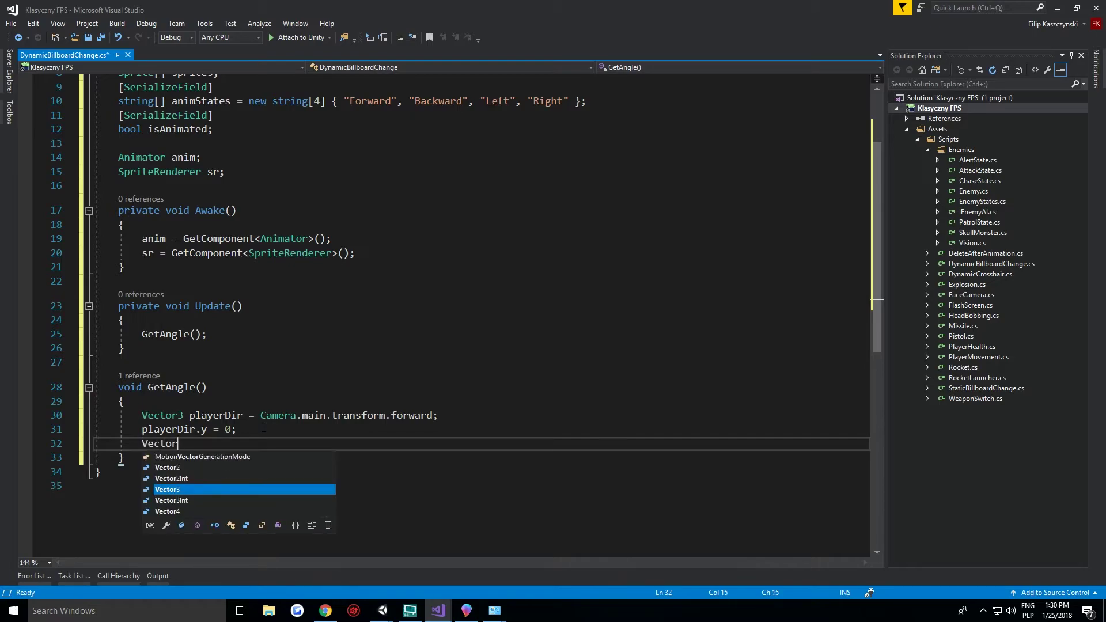
{"action": "type", "text": "3 enemyD"}
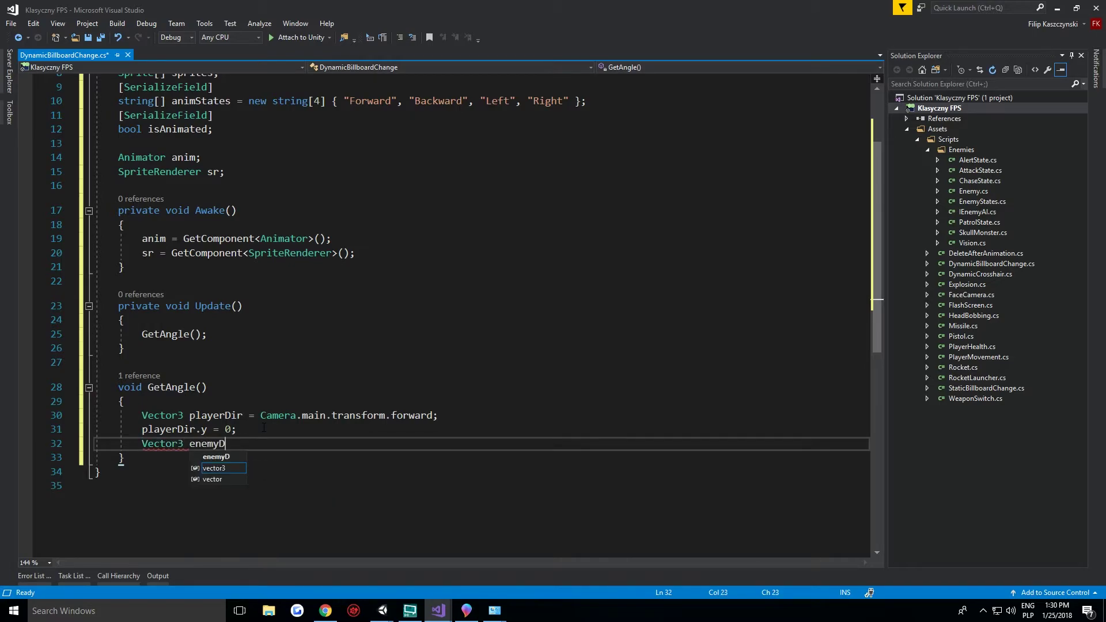
{"action": "type", "text": "ir = "}
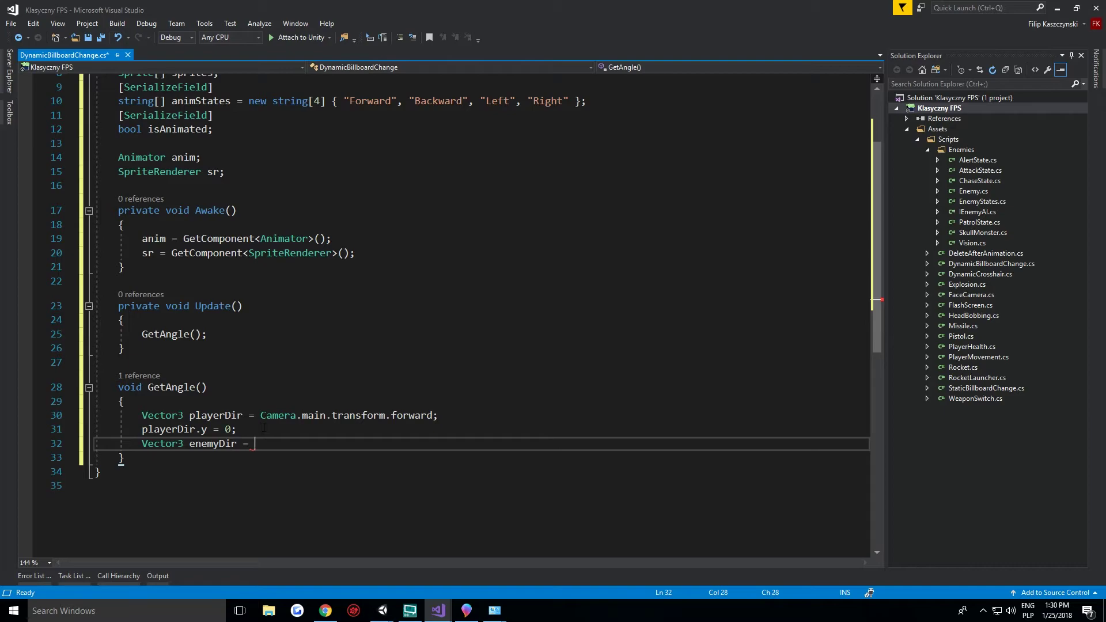
{"action": "type", "text": "trans"}
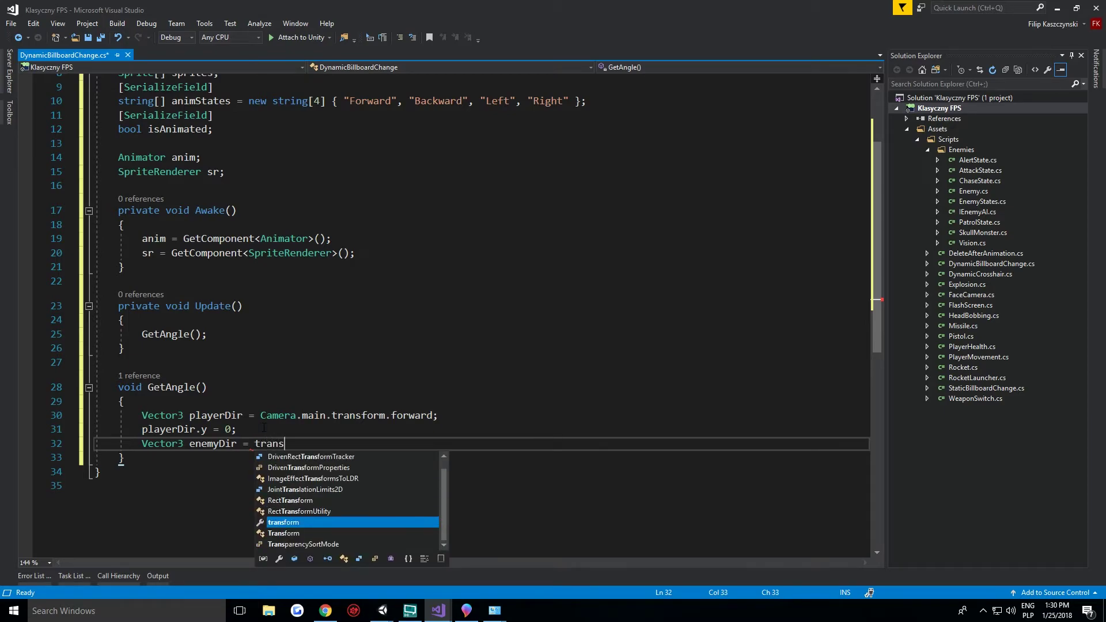
{"action": "type", "text": "form."}
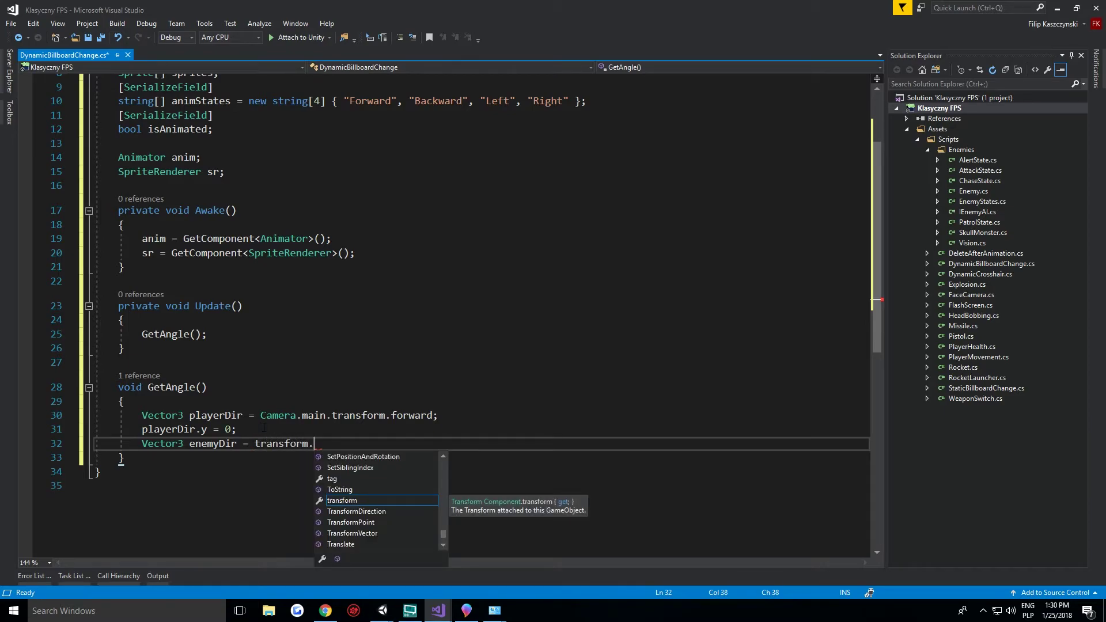
{"action": "type", "text": "Find(\"V"}
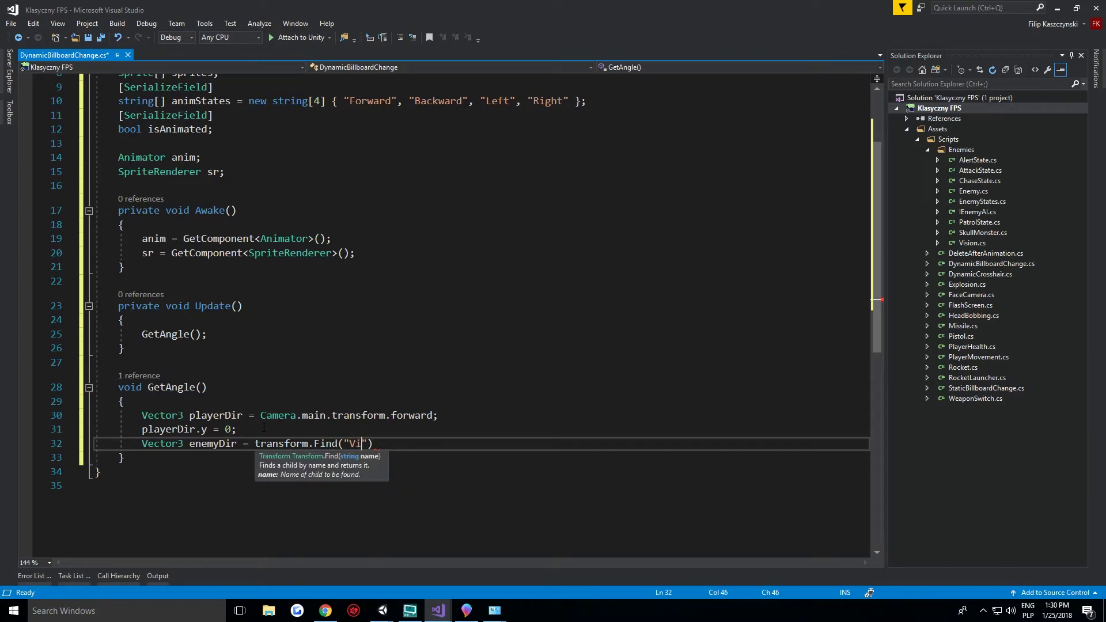
{"action": "type", "text": "ision\")."}
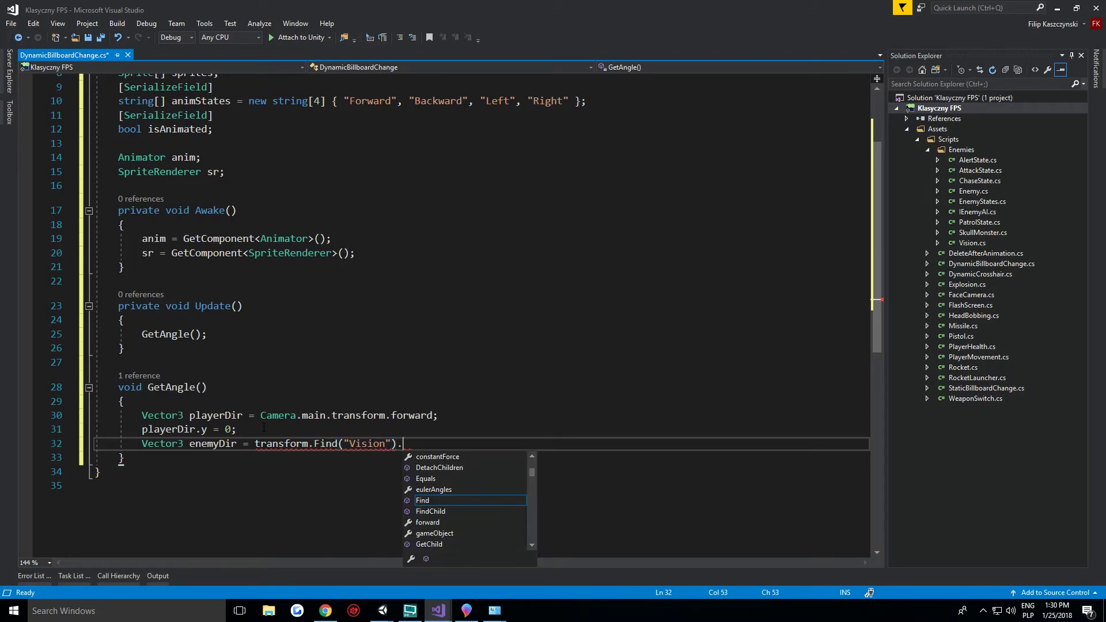
{"action": "type", "text": "forward;l"}
{"action": "key", "text": "BackSpace"}
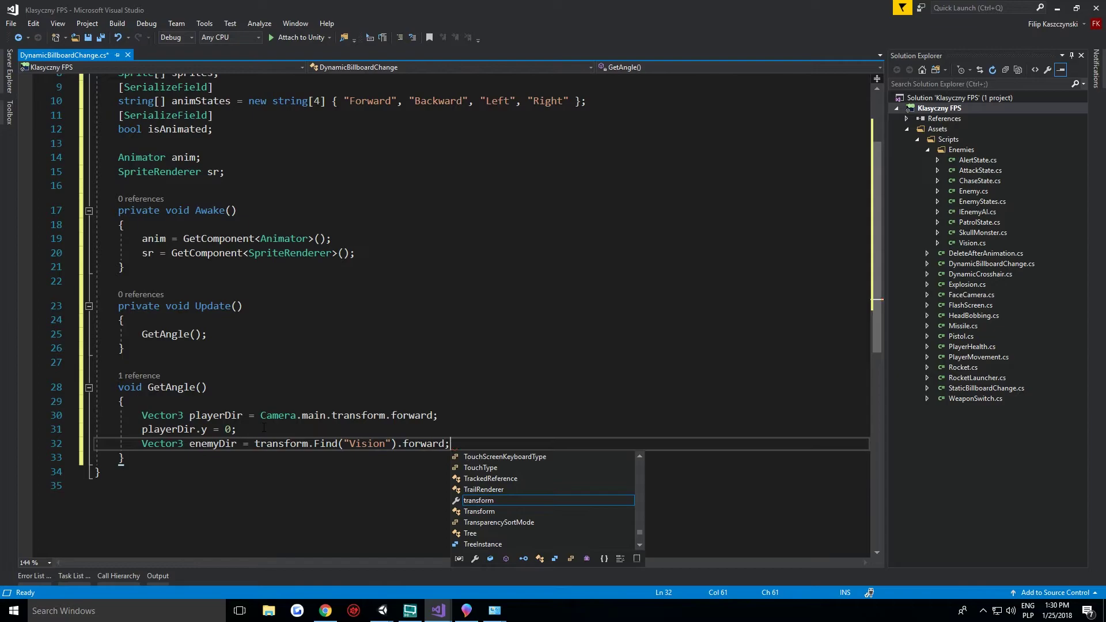
{"action": "key", "text": "Return"}
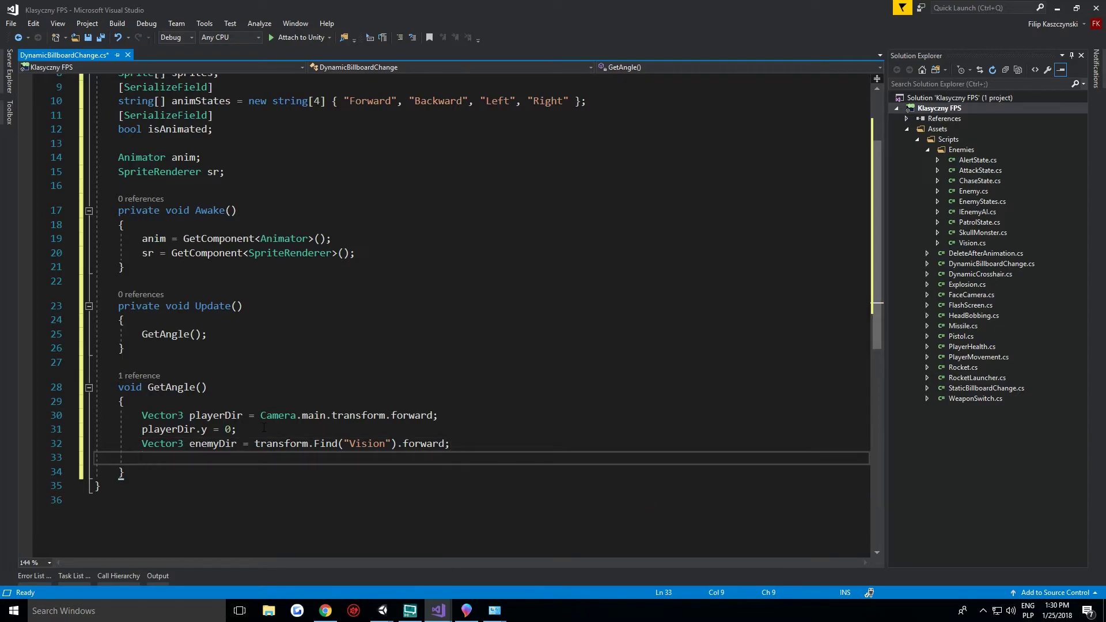
{"action": "type", "text": "enemyDir.y ="}
{"action": "type", "text": " 0;"}
{"action": "key", "text": "Return"}
{"action": "key", "text": "Return"}
{"action": "type", "text": "f"}
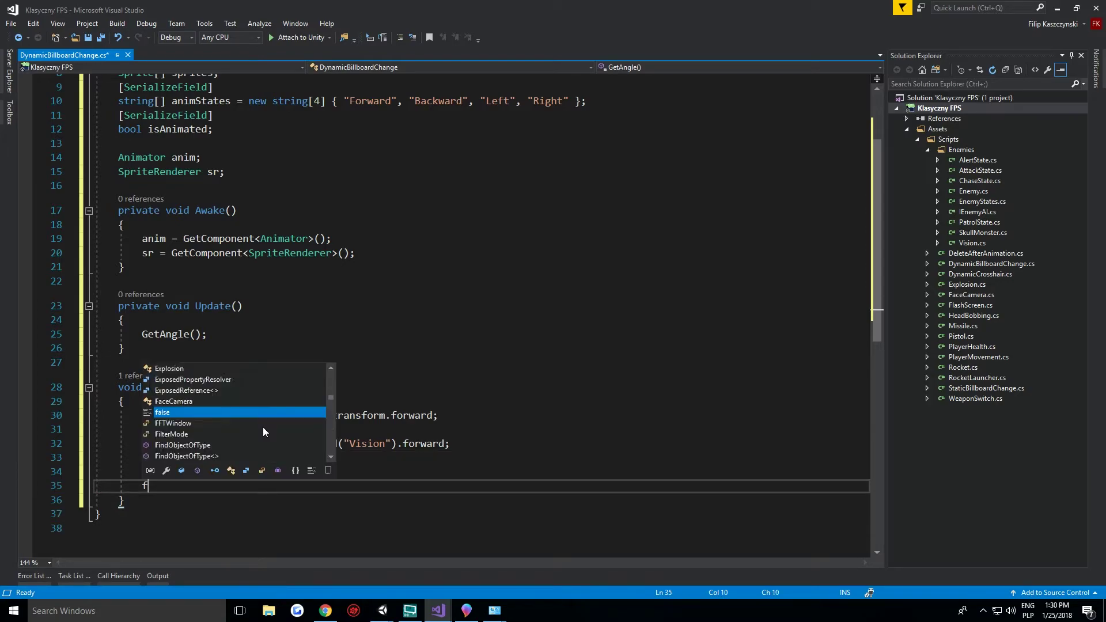
{"action": "type", "text": "loat dotPro"}
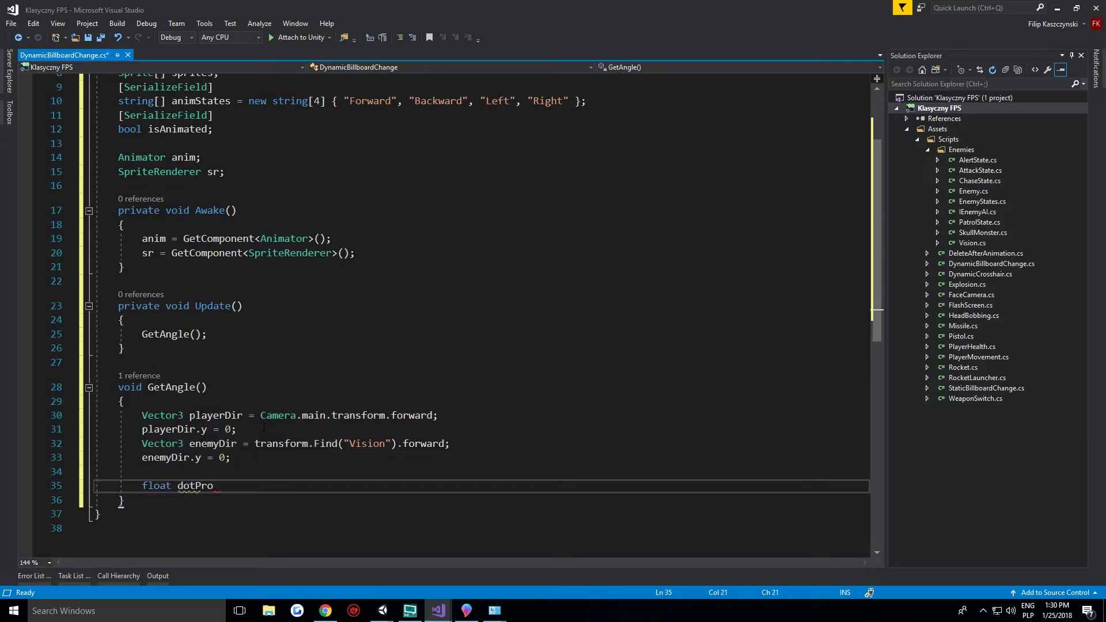
{"action": "type", "text": "duct = "}
{"action": "type", "text": "Ve"}
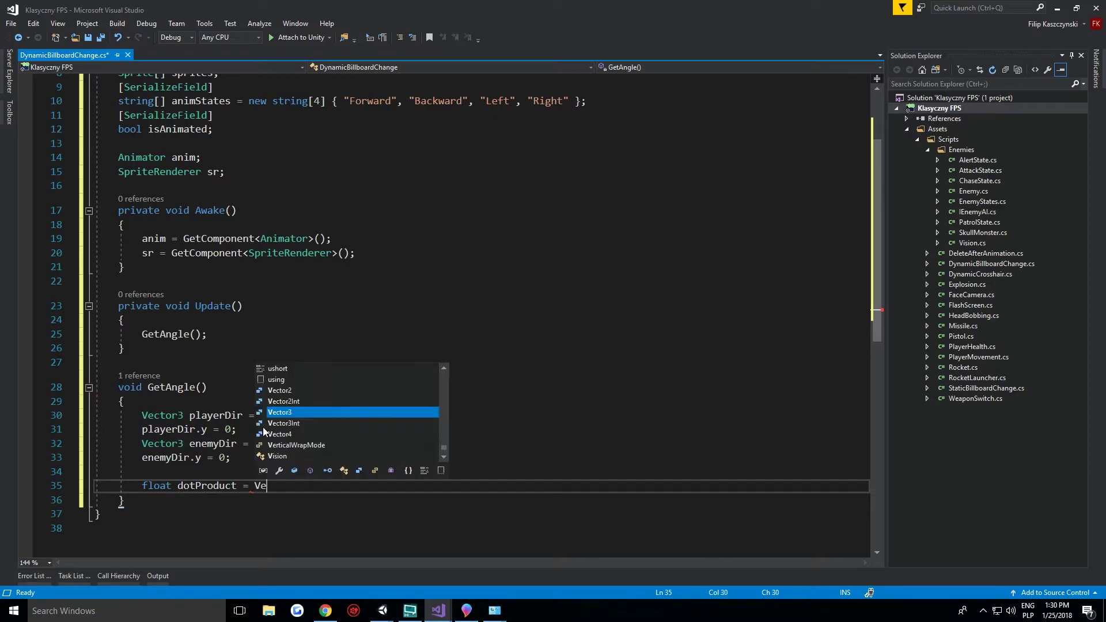
{"action": "type", "text": "ctor3.Dot"}
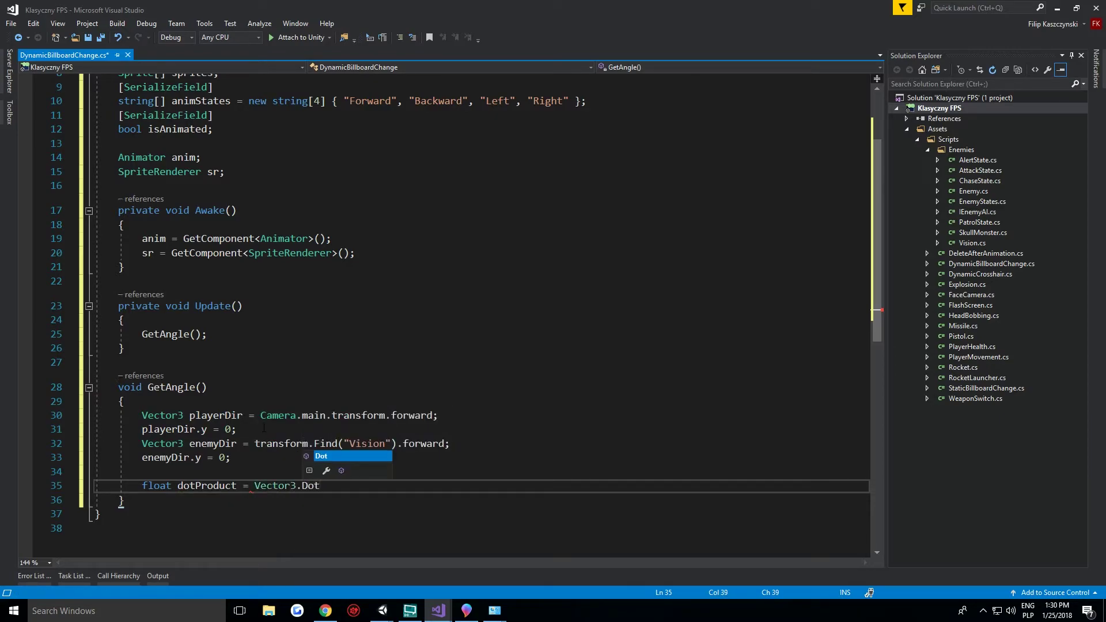
{"action": "type", "text": "(player"}
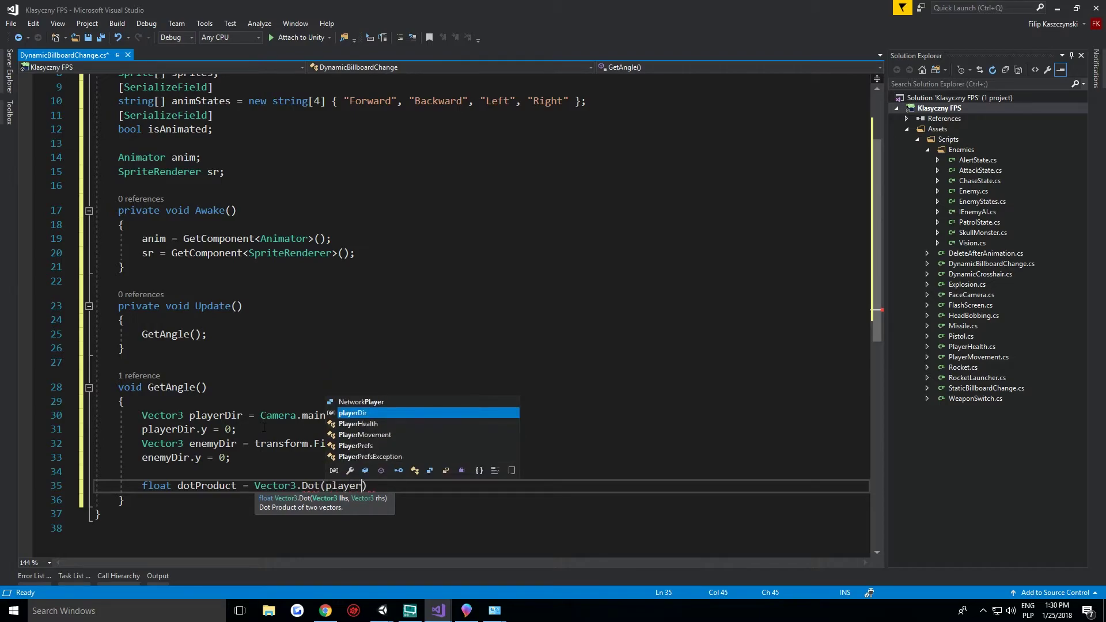
{"action": "type", "text": "Dir, "}
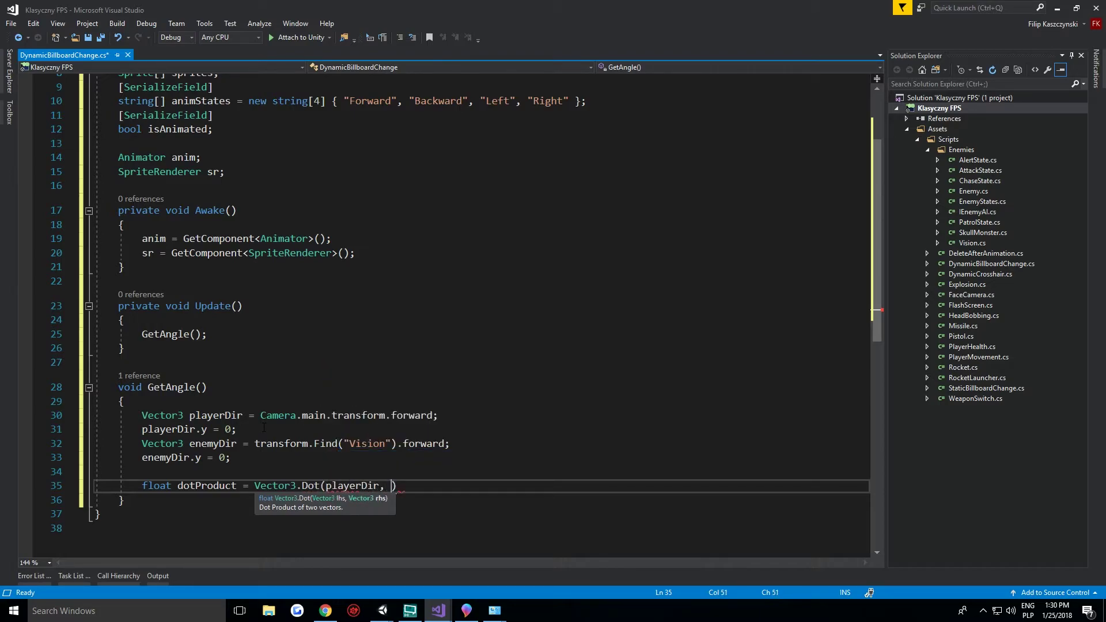
{"action": "type", "text": "enemyDir)"}
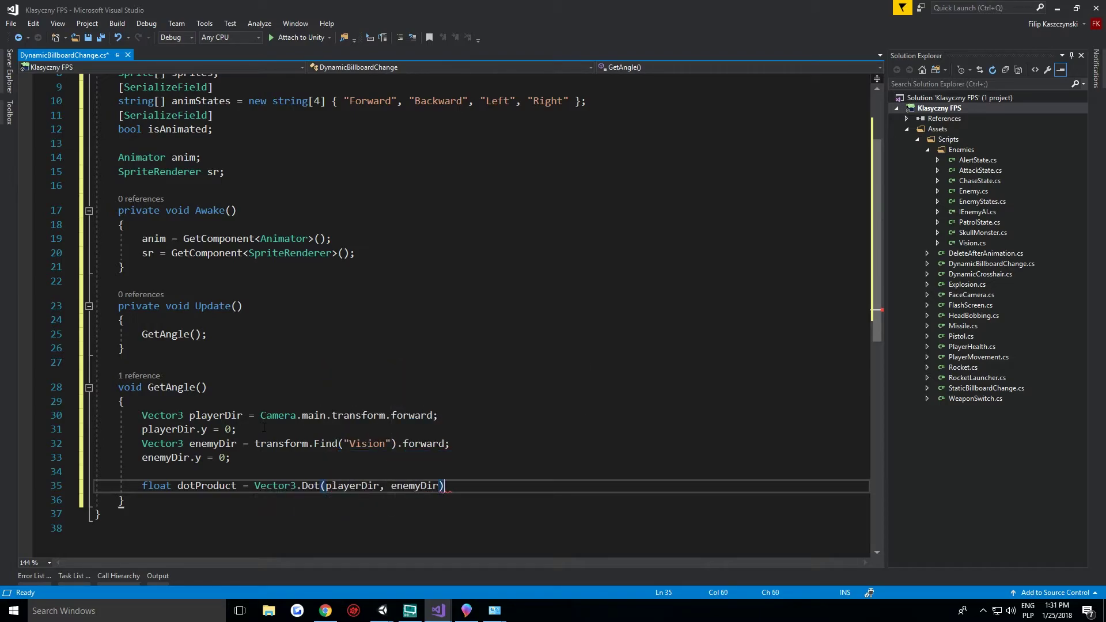
{"action": "type", "text": ";"}
{"action": "key", "text": "Return"}
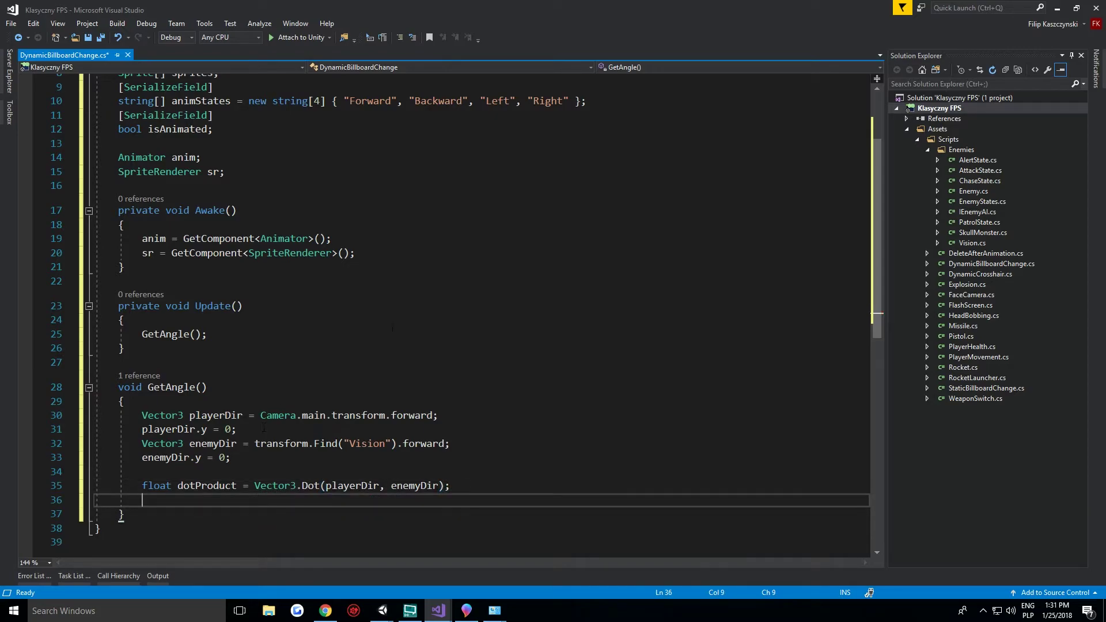
Add an if calling ChangeSprite(0) when dotProduct < -0.6f && dotProduct >= -1.0f.
{"action": "key", "text": "Return"}
{"action": "scroll", "coordinate": [263, 428], "scroll_direction": "down", "scroll_amount": 3}
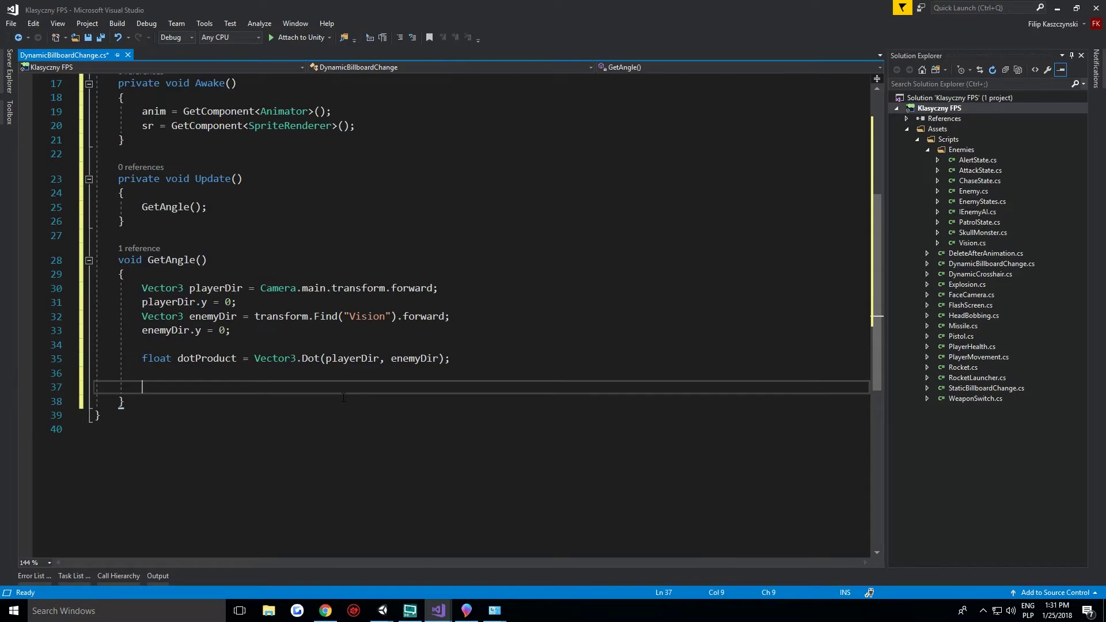
{"action": "type", "text": "if"}
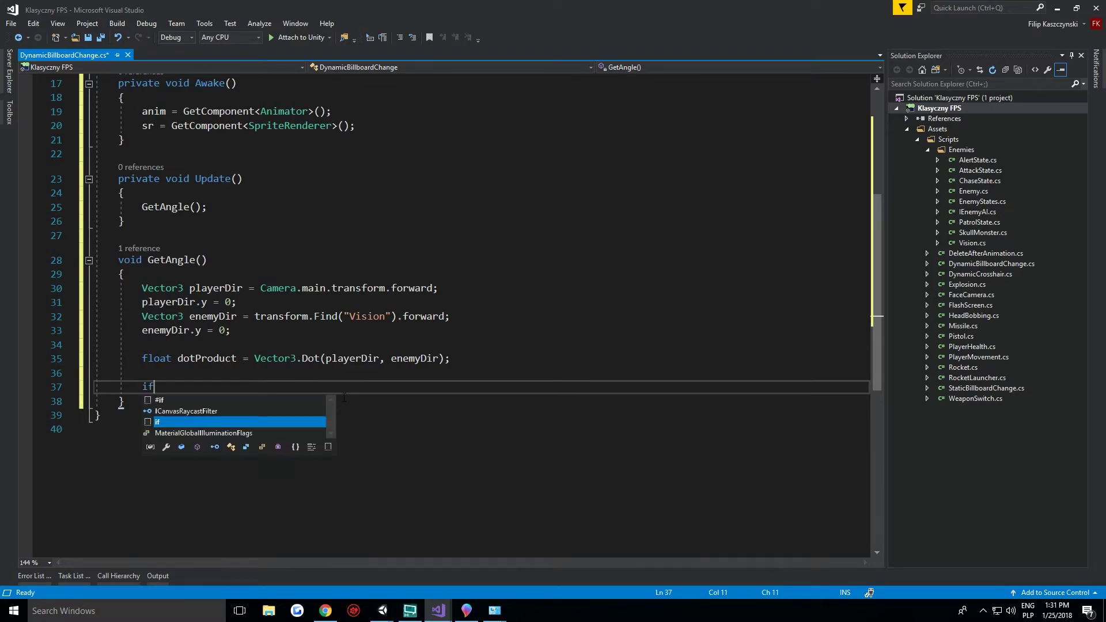
{"action": "type", "text": " (dotProduct "}
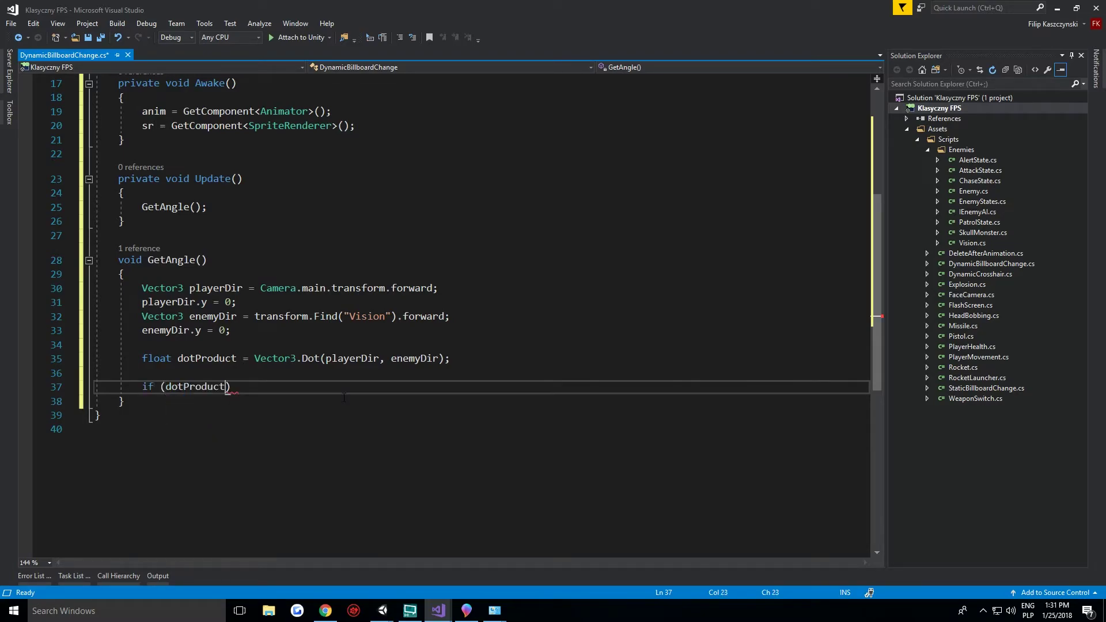
{"action": "type", "text": "< -"}
{"action": "type", "text": "0.6"}
{"action": "type", "text": "f "}
{"action": "type", "text": "&& do"}
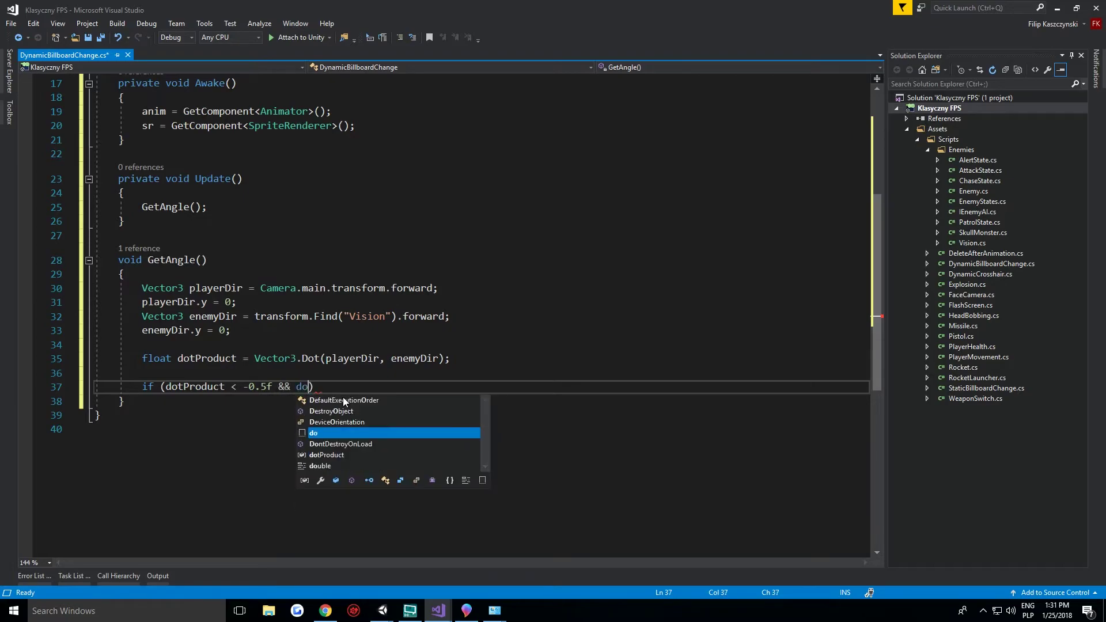
{"action": "type", "text": "tProduct >="}
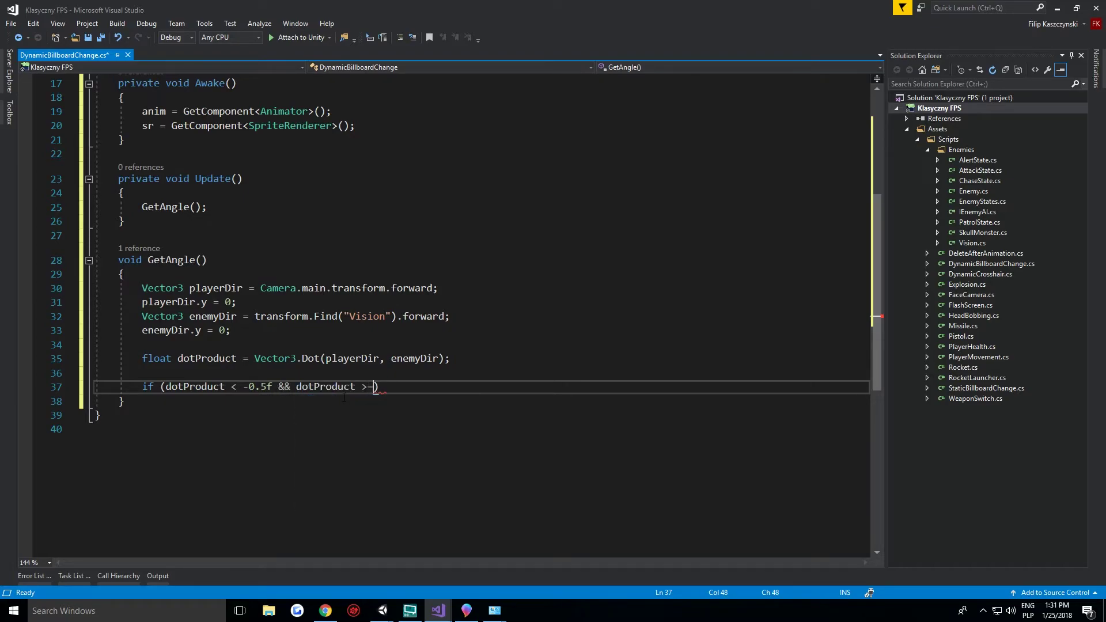
{"action": "type", "text": " -1,"}
{"action": "key", "text": "BackSpace"}
{"action": "type", "text": ".0f"}
{"action": "key", "text": "End"}
{"action": "key", "text": "Return"}
{"action": "type", "text": "Change"}
{"action": "key", "text": "Tab"}
{"action": "key", "text": "BackSpace"}
{"action": "key", "text": "BackSpace"}
{"action": "key", "text": "BackSpace"}
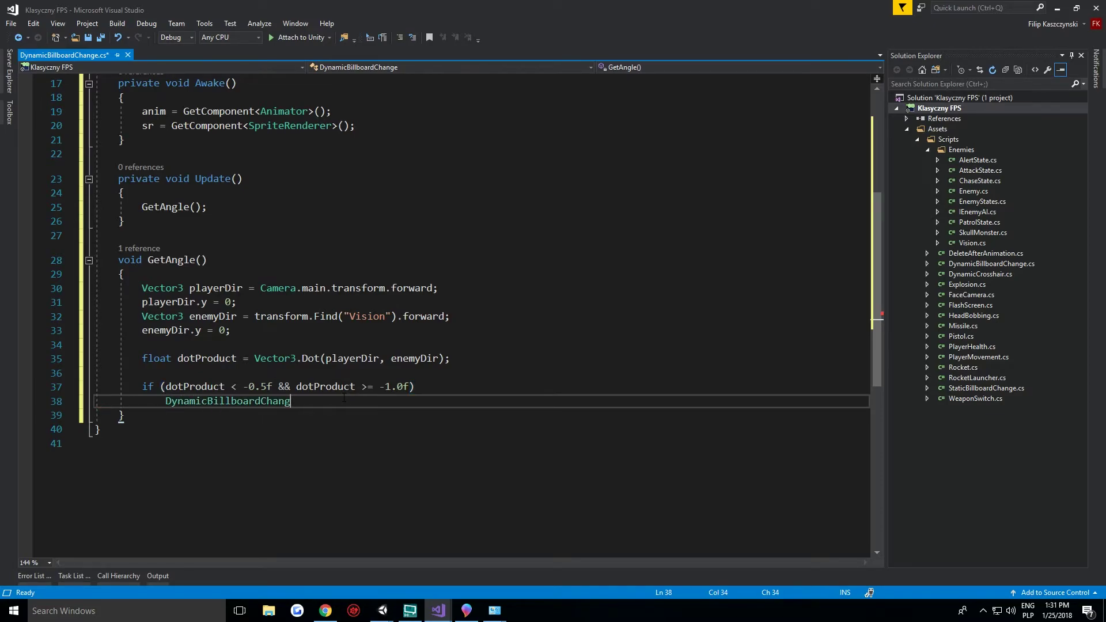
{"action": "key", "text": "BackSpace"}
{"action": "key", "text": "BackSpace"}
{"action": "key", "text": "BackSpace"}
{"action": "key", "text": "BackSpace"}
{"action": "key", "text": "BackSpace"}
{"action": "key", "text": "BackSpace"}
{"action": "key", "text": "BackSpace"}
{"action": "key", "text": "BackSpace"}
{"action": "type", "text": "Cha"}
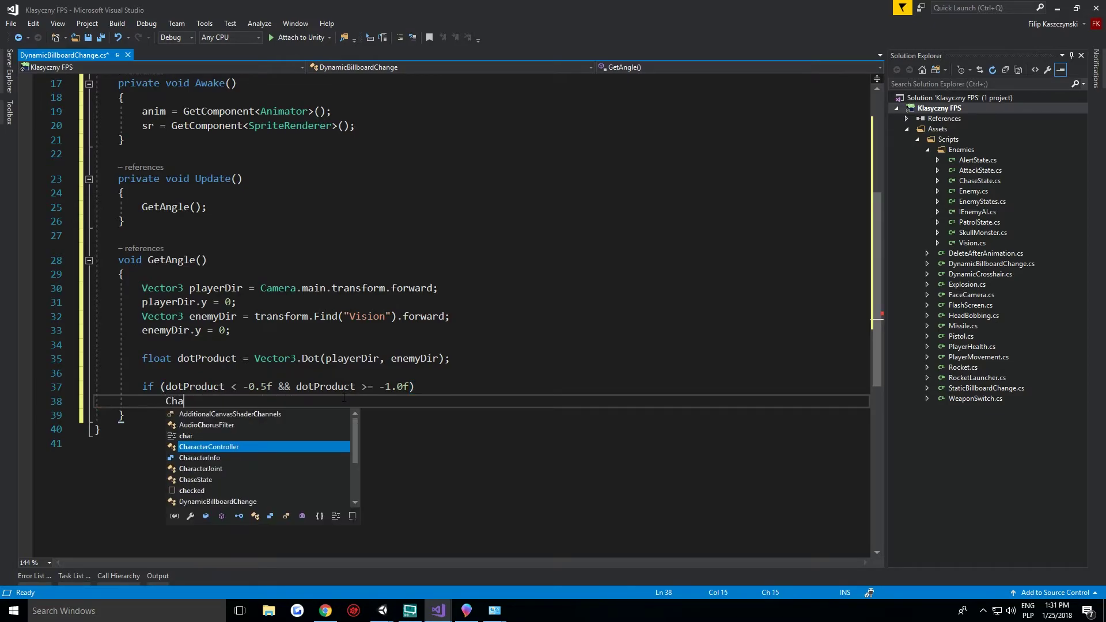
{"action": "type", "text": "ngeSprite(0"}
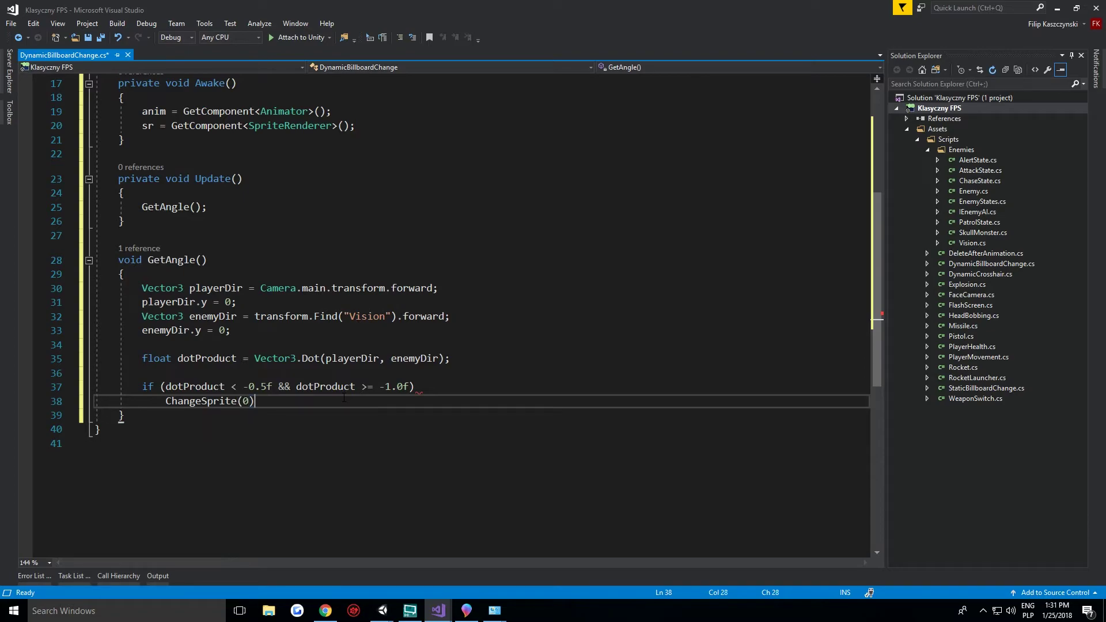
{"action": "type", "text": ");"}
{"action": "key", "text": "Return"}
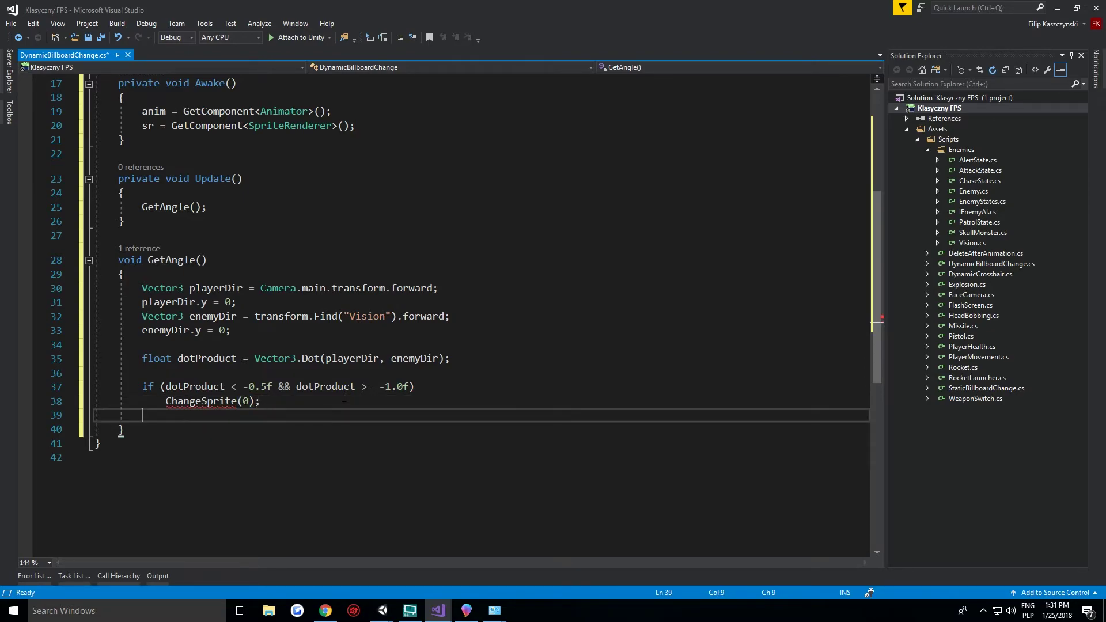
Add else if (dotProduct > 0.5f && dotProduct <= 1.0f) calling ChangeSprite(1), plus an empty else block.
{"action": "type", "text": "else if ("}
{"action": "type", "text": "dotProduct "}
{"action": "type", "text": "> 0.5f "}
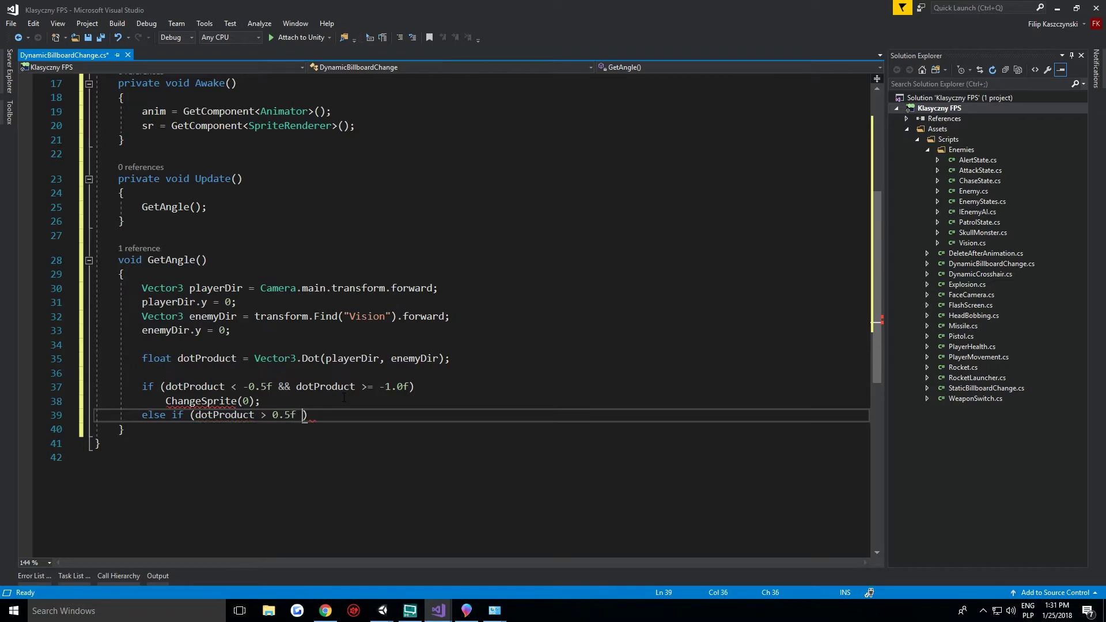
{"action": "type", "text": "&& dot"}
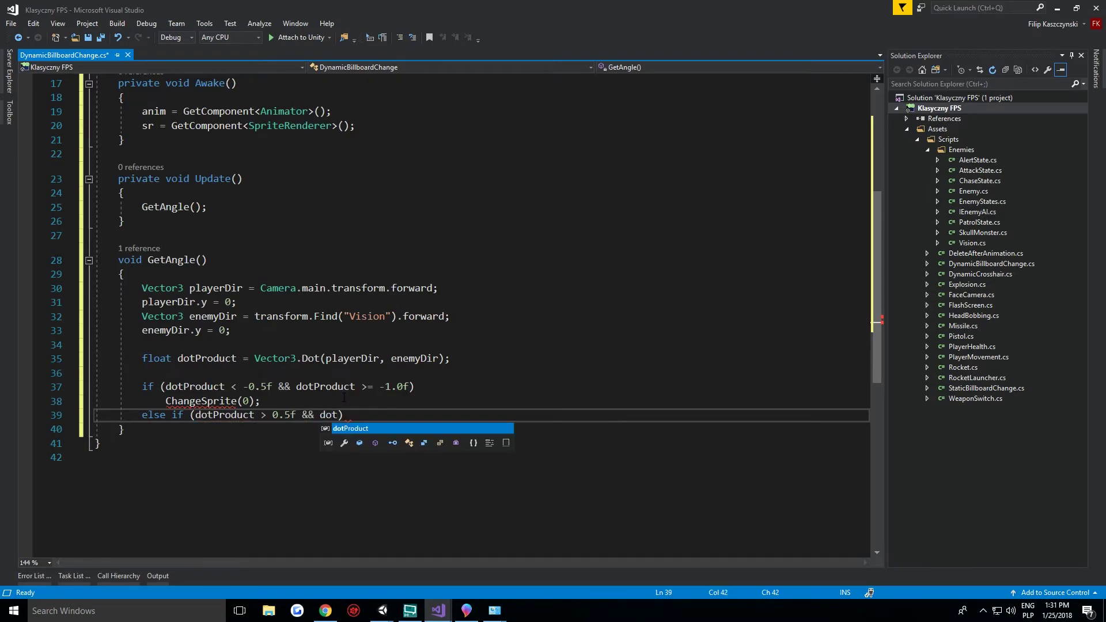
{"action": "type", "text": "Product <= 1."}
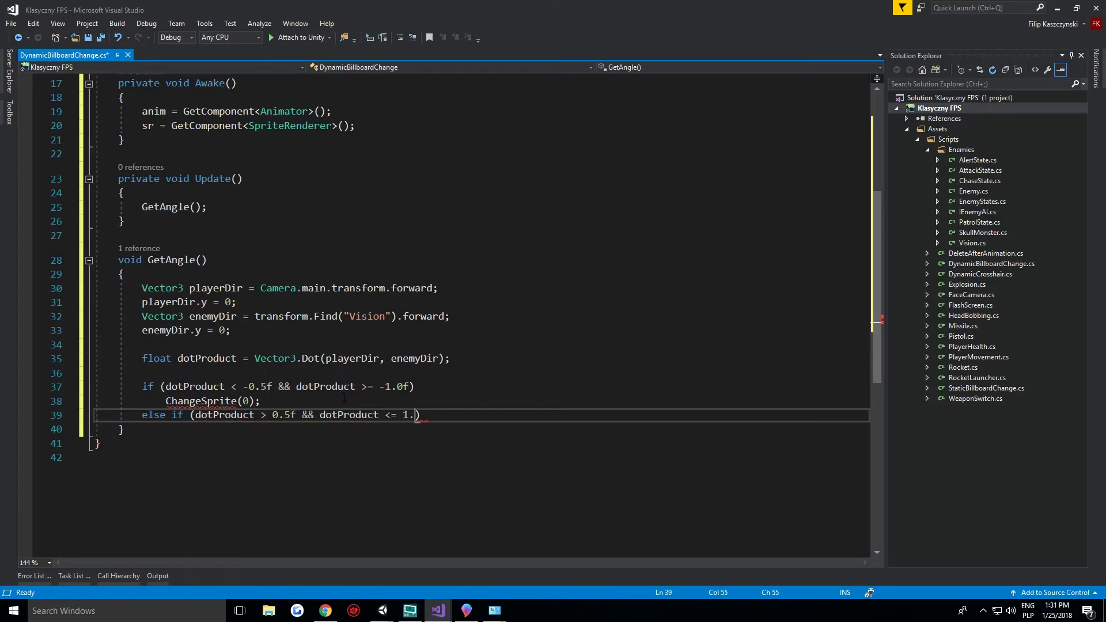
{"action": "type", "text": "0f"}
{"action": "key", "text": "End"}
{"action": "key", "text": "Return"}
{"action": "type", "text": "C"}
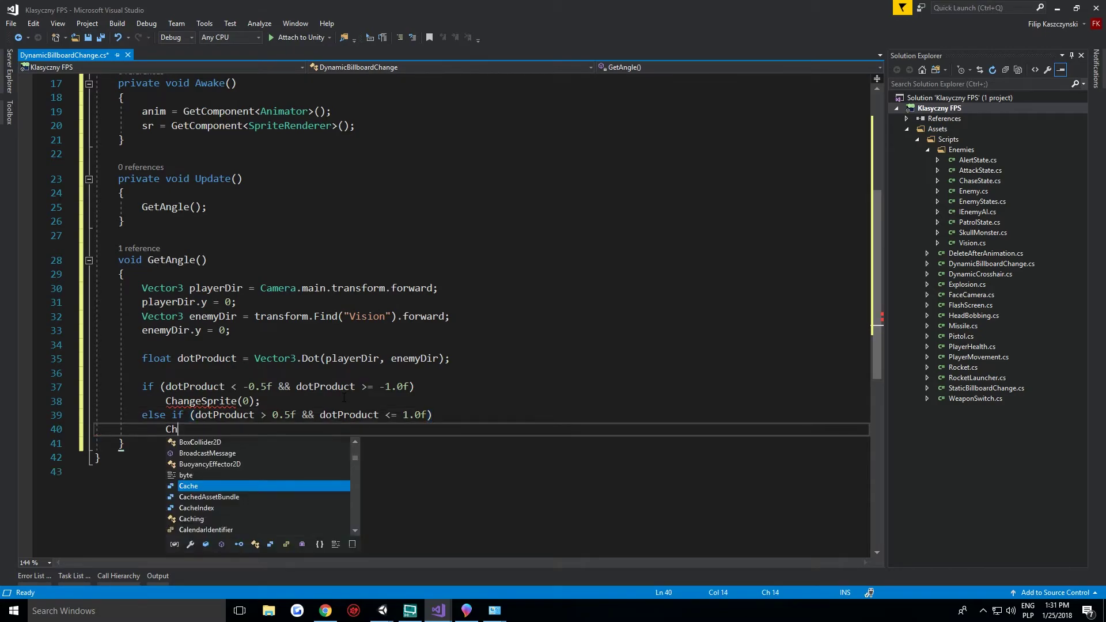
{"action": "type", "text": "hangeSprite(1)"}
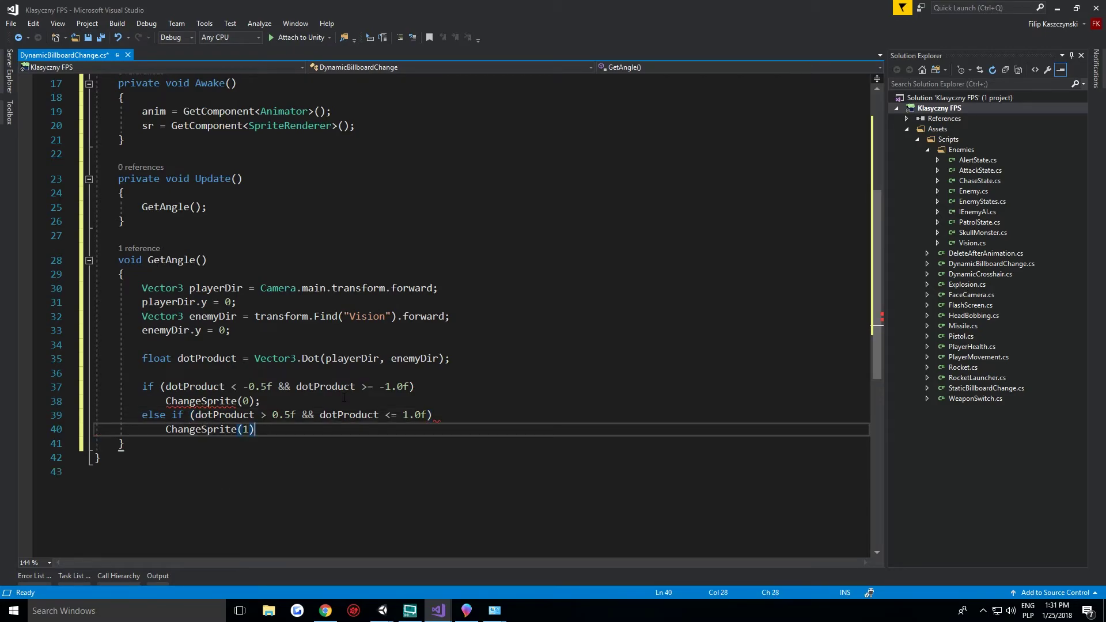
{"action": "type", "text": ";"}
{"action": "key", "text": "Return"}
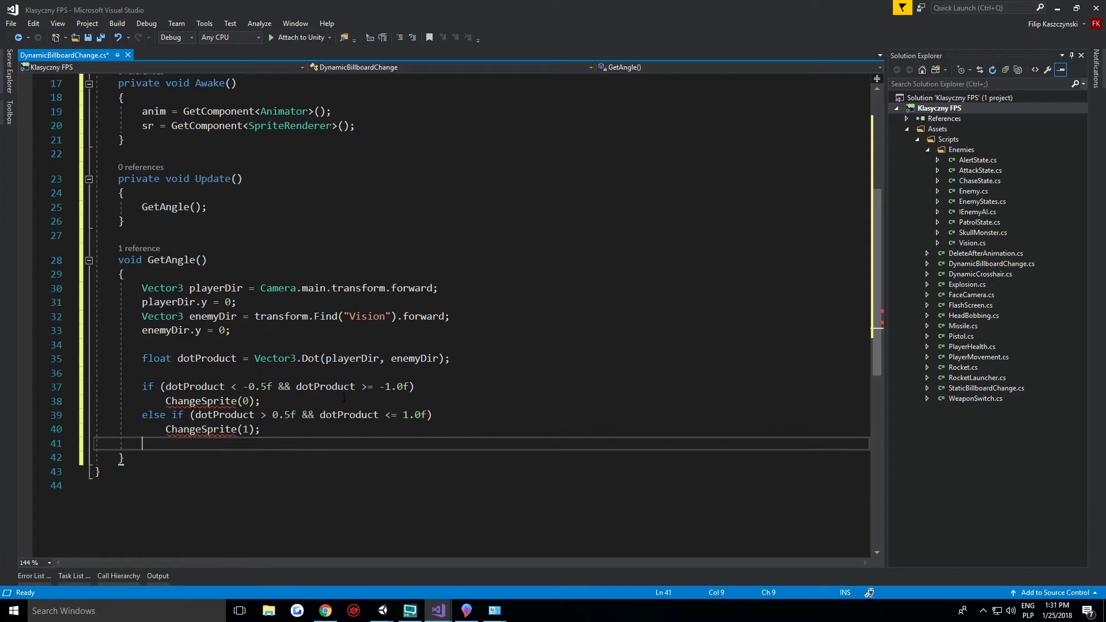
{"action": "type", "text": "else {"}
{"action": "key", "text": "Return"}
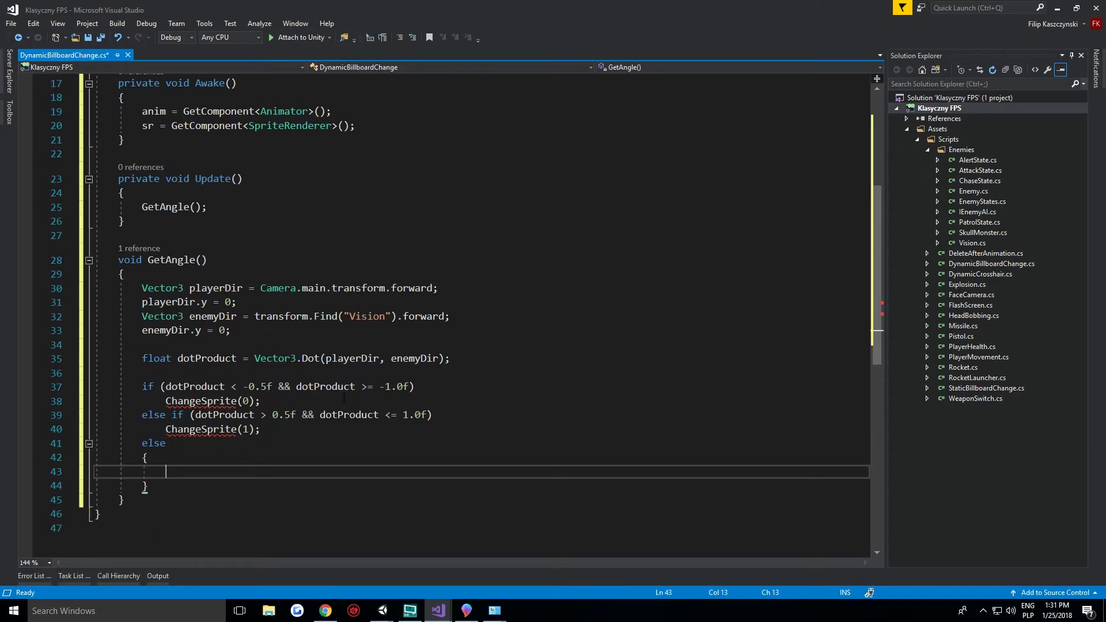
Clear the Paint 3D canvas and sketch up, down and right arrows on the left with the Calligraphy pen.
{"action": "left_click", "coordinate": [466, 610]}
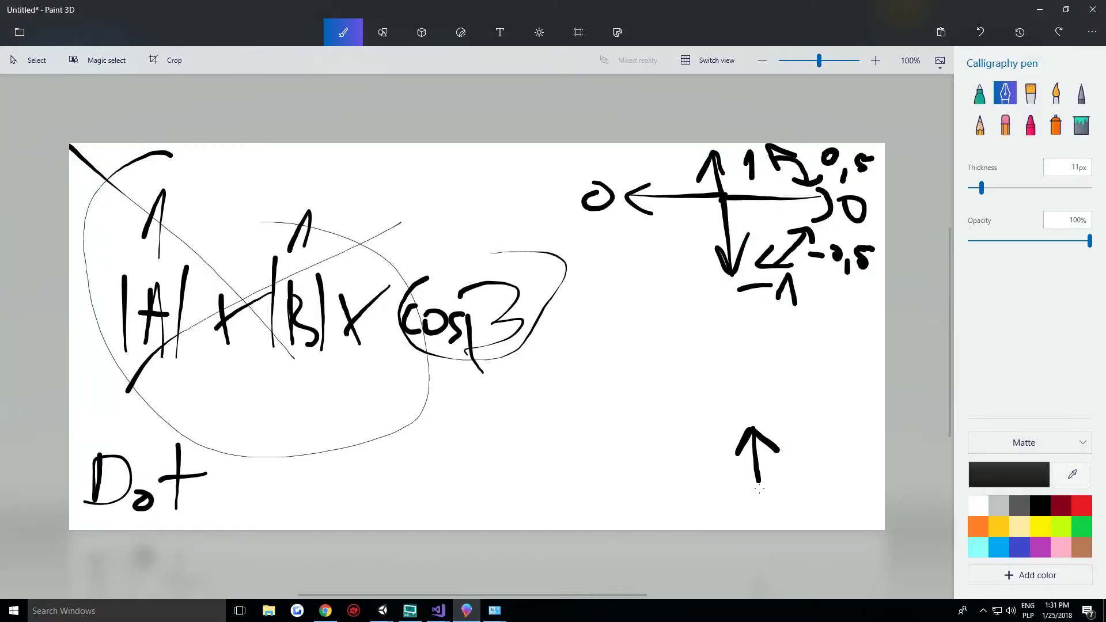
{"action": "key", "text": "ctrl+a"}
{"action": "key", "text": "Delete"}
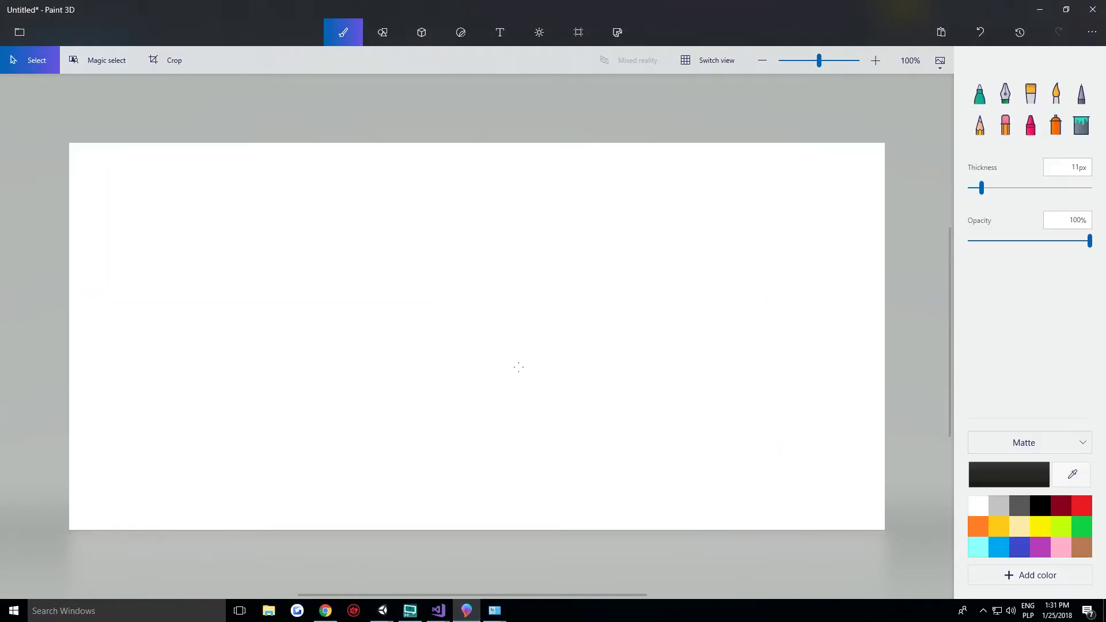
{"action": "left_click", "coordinate": [1005, 92]}
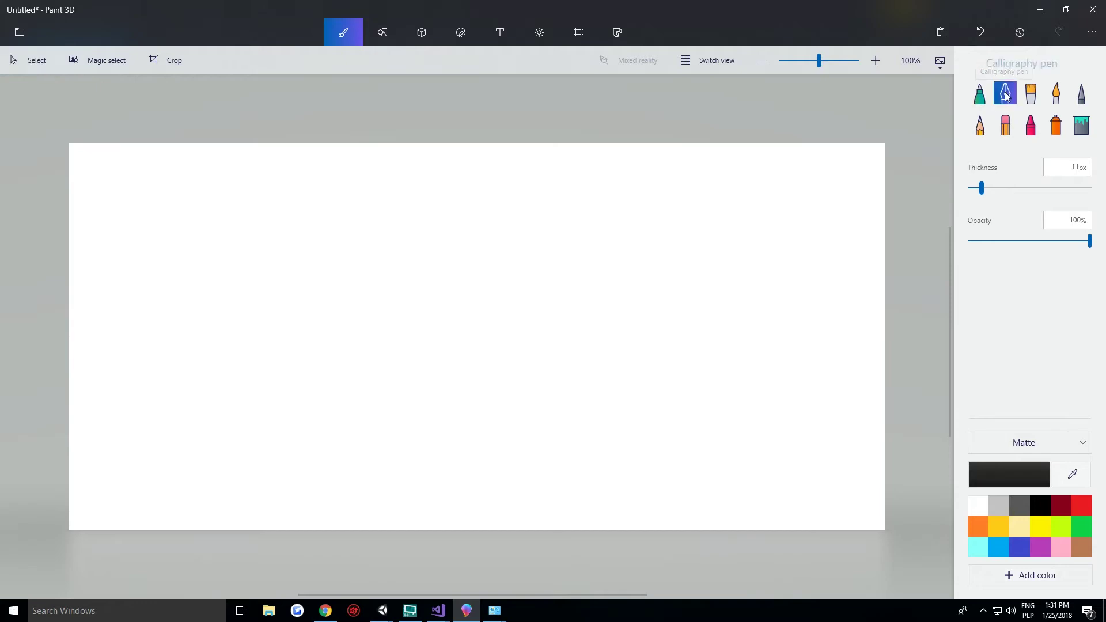
{"action": "left_click_drag", "start_coordinate": [209, 481], "coordinate": [231, 429]}
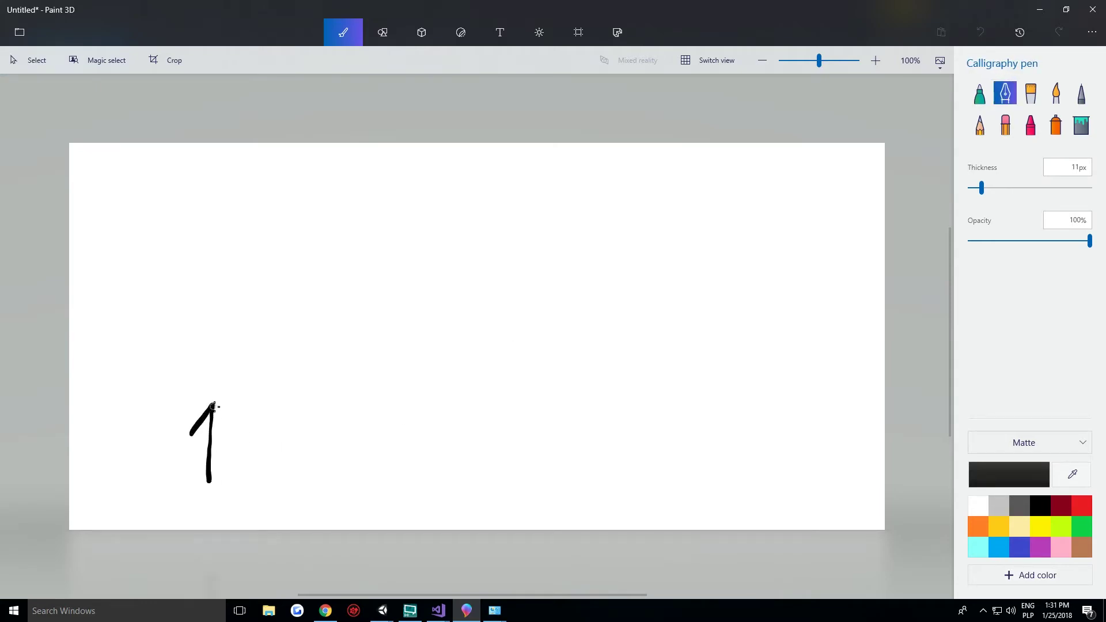
{"action": "left_click_drag", "start_coordinate": [217, 218], "coordinate": [212, 314]}
{"action": "left_click_drag", "start_coordinate": [198, 273], "coordinate": [235, 286]}
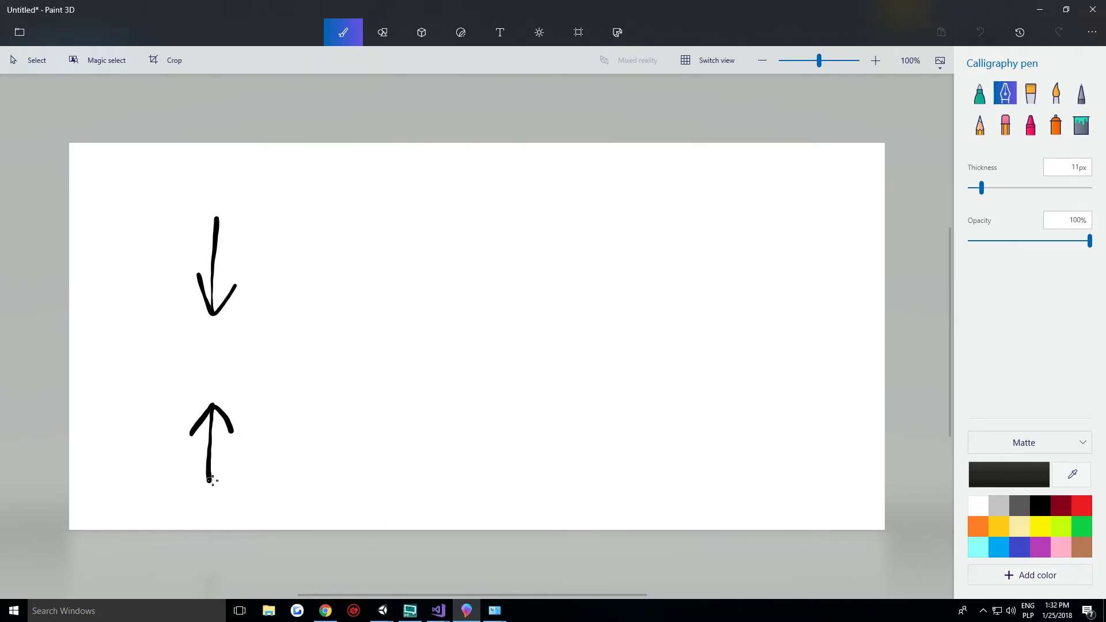
{"action": "mouse_move", "coordinate": [209, 481]}
{"action": "left_mouse_down"}
{"action": "mouse_move", "coordinate": [273, 477]}
{"action": "mouse_move", "coordinate": [243, 486]}
{"action": "left_mouse_up"}
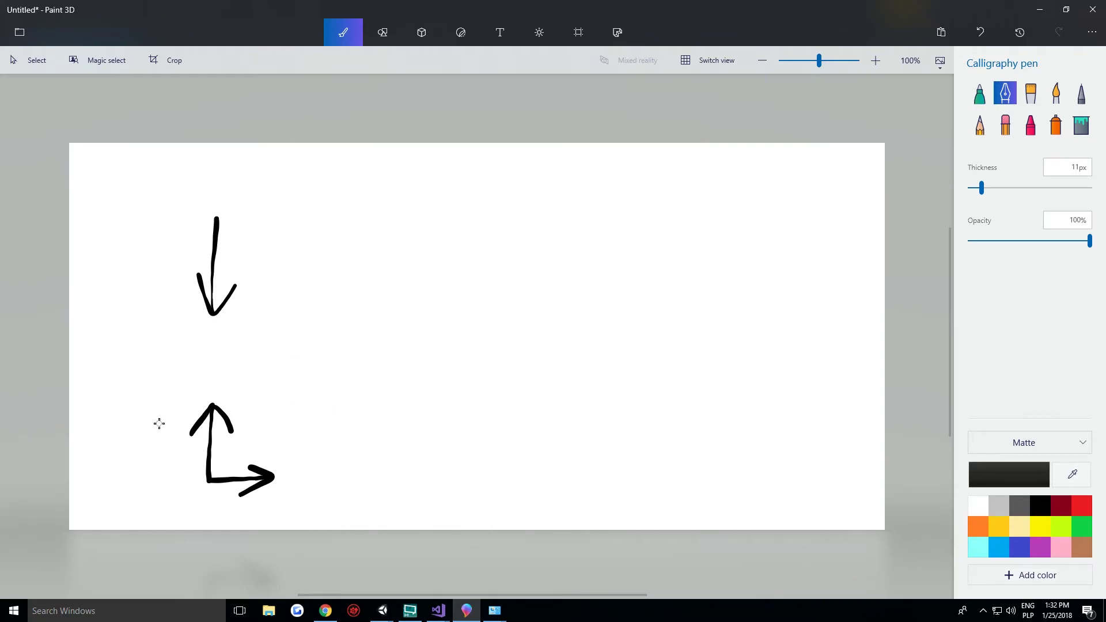
{"action": "left_click_drag", "start_coordinate": [158, 423], "coordinate": [166, 440]}
{"action": "mouse_move", "coordinate": [159, 317]}
{"action": "left_mouse_down"}
{"action": "mouse_move", "coordinate": [175, 302]}
{"action": "mouse_move", "coordinate": [181, 313]}
{"action": "left_mouse_up"}
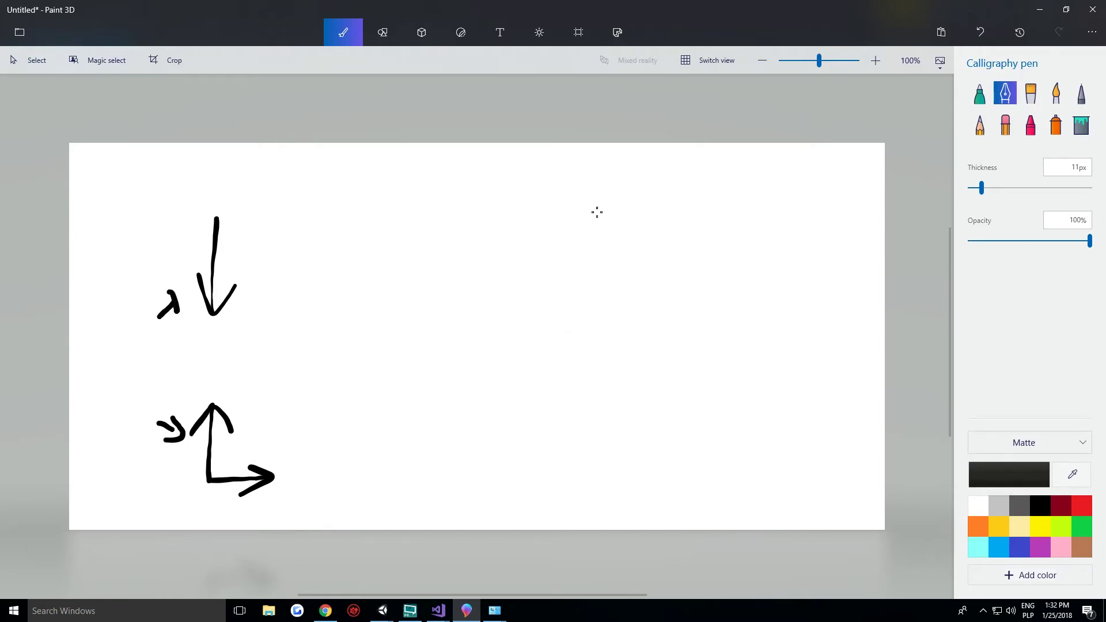
Draw a second diagram of down, right and left arrows labelled -1 and 1.
{"action": "mouse_move", "coordinate": [597, 204]}
{"action": "left_mouse_down"}
{"action": "mouse_move", "coordinate": [601, 288]}
{"action": "mouse_move", "coordinate": [621, 268]}
{"action": "left_mouse_up"}
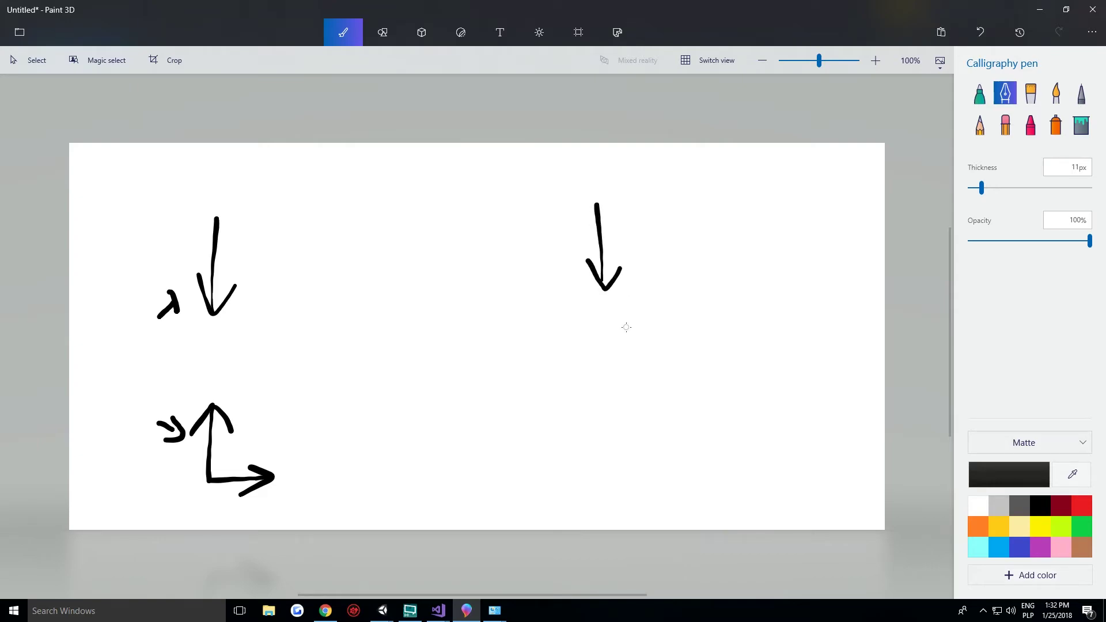
{"action": "mouse_move", "coordinate": [630, 483]}
{"action": "left_mouse_down"}
{"action": "mouse_move", "coordinate": [694, 478]}
{"action": "mouse_move", "coordinate": [680, 491]}
{"action": "left_mouse_up"}
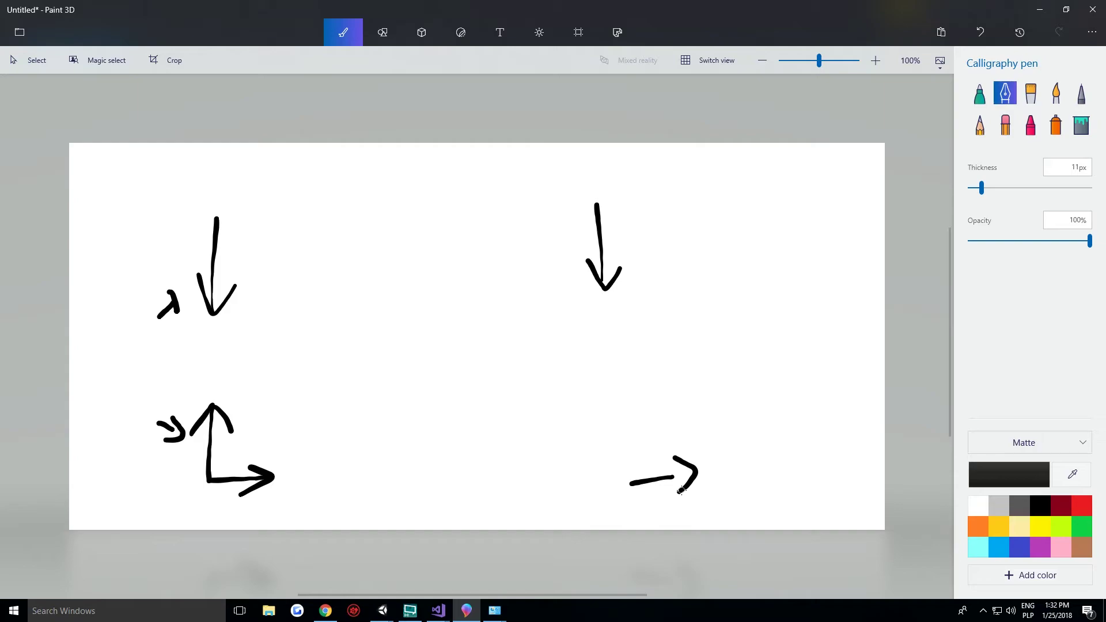
{"action": "mouse_move", "coordinate": [598, 199]}
{"action": "left_mouse_down"}
{"action": "mouse_move", "coordinate": [658, 197]}
{"action": "mouse_move", "coordinate": [640, 205]}
{"action": "left_mouse_up"}
{"action": "mouse_move", "coordinate": [758, 329]}
{"action": "left_mouse_down"}
{"action": "mouse_move", "coordinate": [798, 332]}
{"action": "mouse_move", "coordinate": [831, 361]}
{"action": "left_mouse_up"}
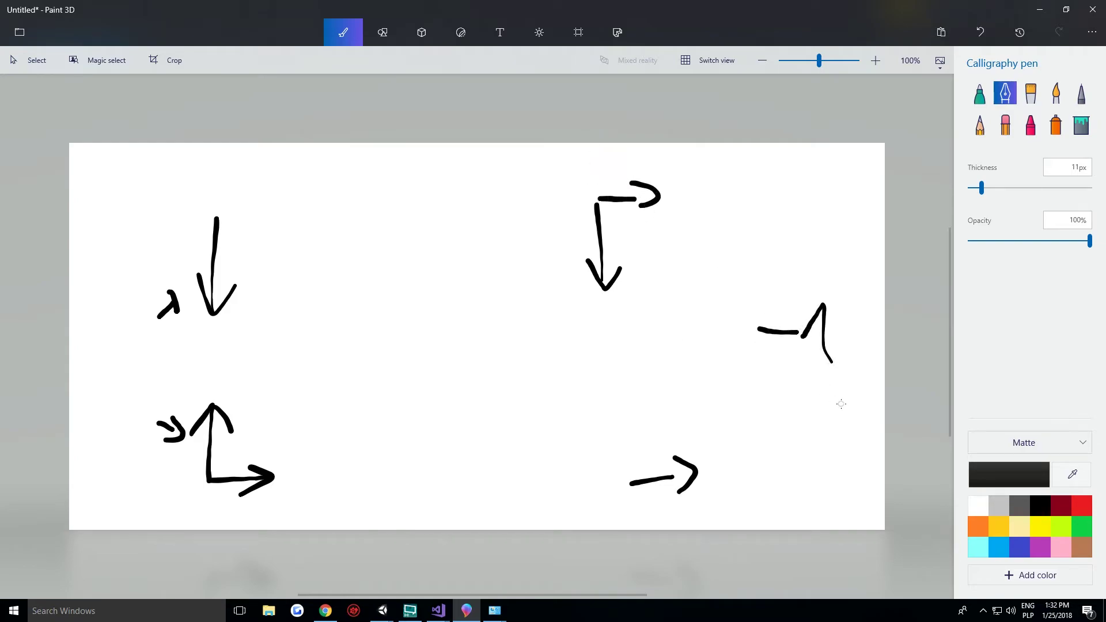
{"action": "mouse_move", "coordinate": [583, 201]}
{"action": "left_mouse_down"}
{"action": "mouse_move", "coordinate": [500, 217]}
{"action": "mouse_move", "coordinate": [529, 229]}
{"action": "left_mouse_up"}
{"action": "mouse_move", "coordinate": [437, 265]}
{"action": "left_mouse_down"}
{"action": "mouse_move", "coordinate": [454, 261]}
{"action": "mouse_move", "coordinate": [458, 295]}
{"action": "left_mouse_up"}
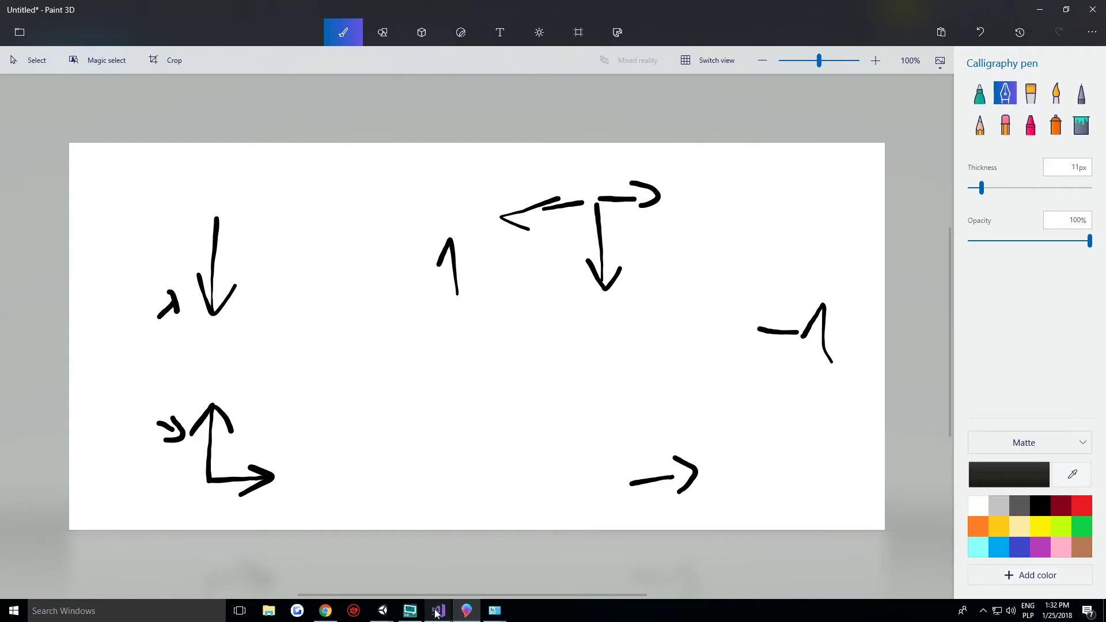
In the else branch, declare playerRight from Camera.main.transform.right and set playerRight.y = 0.
{"action": "mouse_move", "coordinate": [453, 594]}
{"action": "left_click", "coordinate": [494, 578]}
{"action": "scroll", "coordinate": [208, 439], "scroll_direction": "down", "scroll_amount": 1}
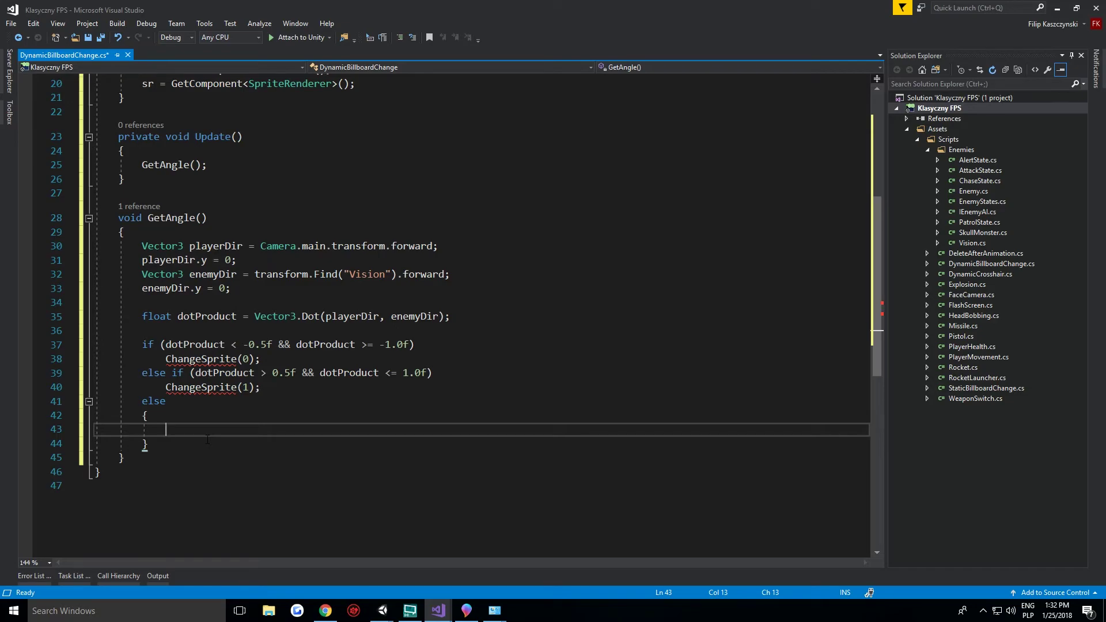
{"action": "type", "text": "Vector"}
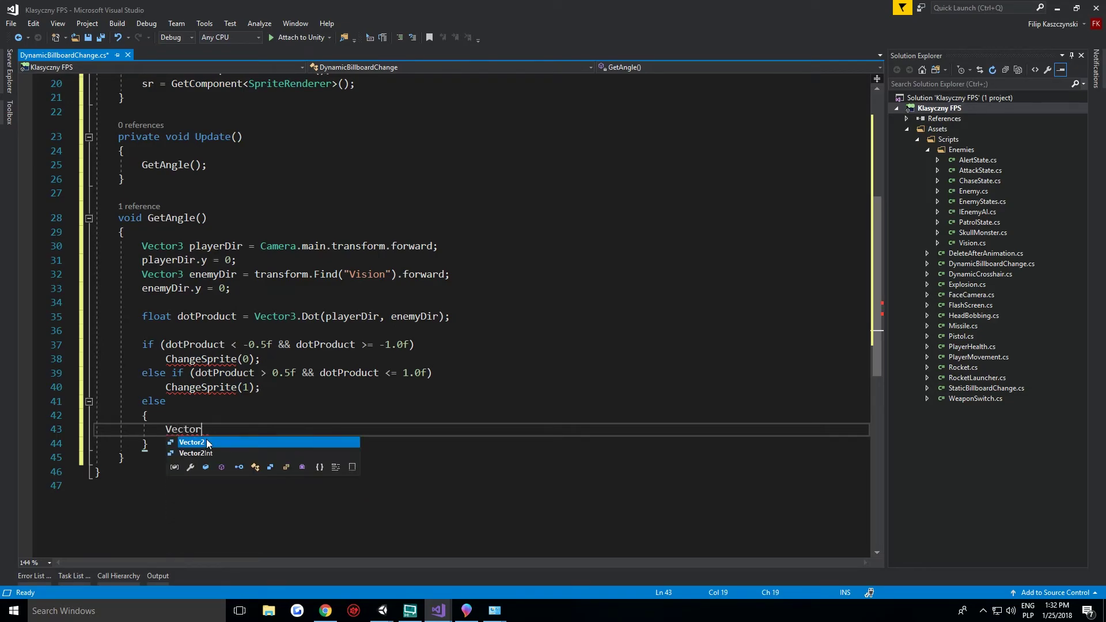
{"action": "type", "text": "3 "}
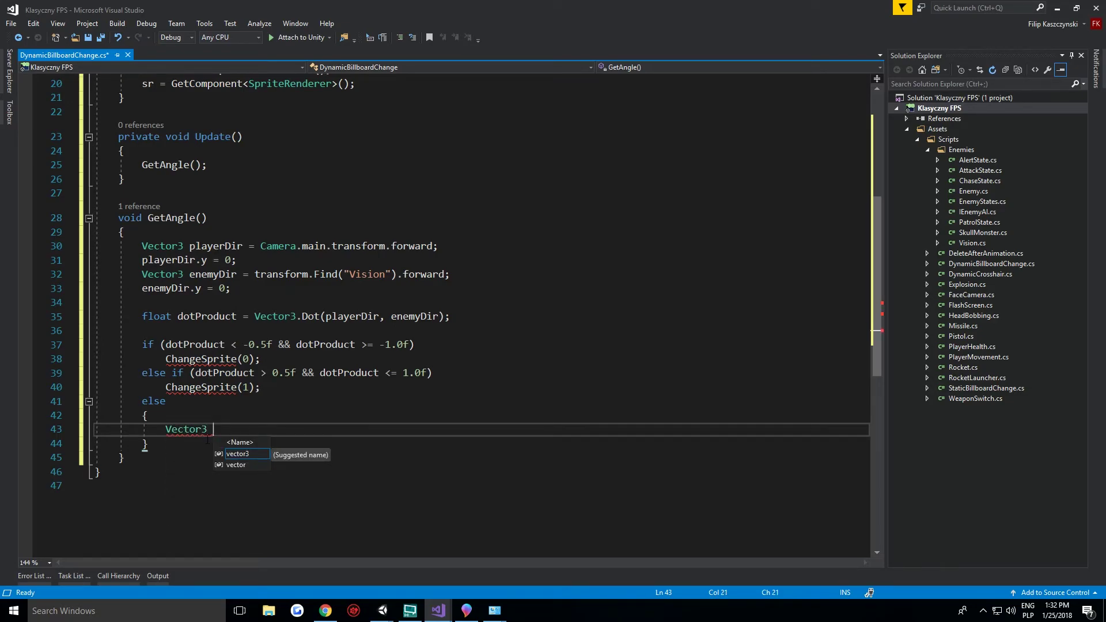
{"action": "type", "text": "player"}
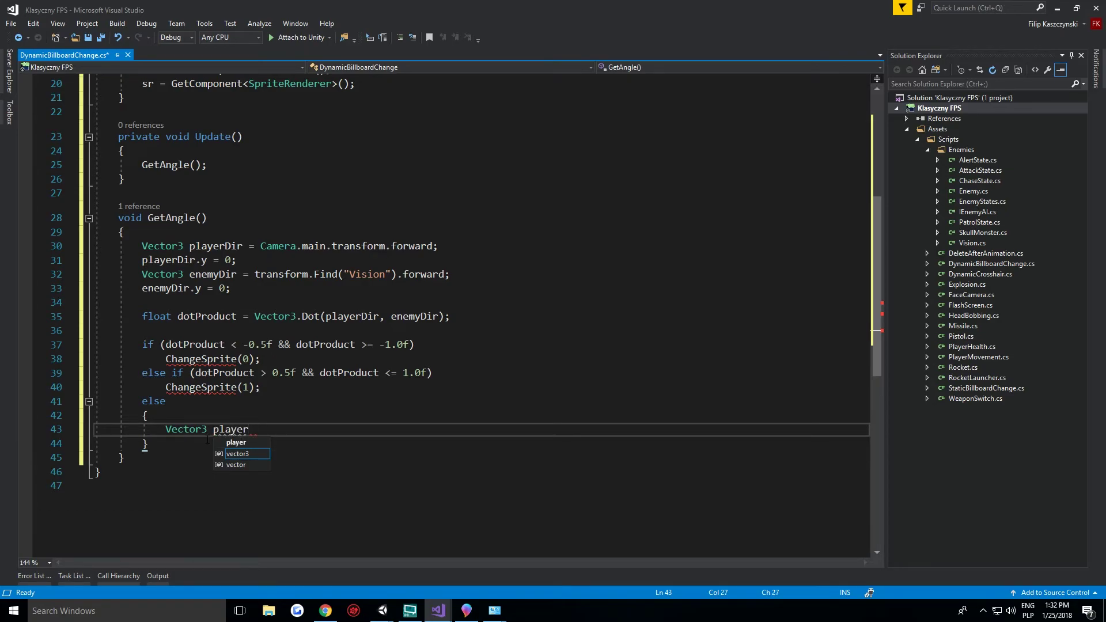
{"action": "type", "text": "Right"}
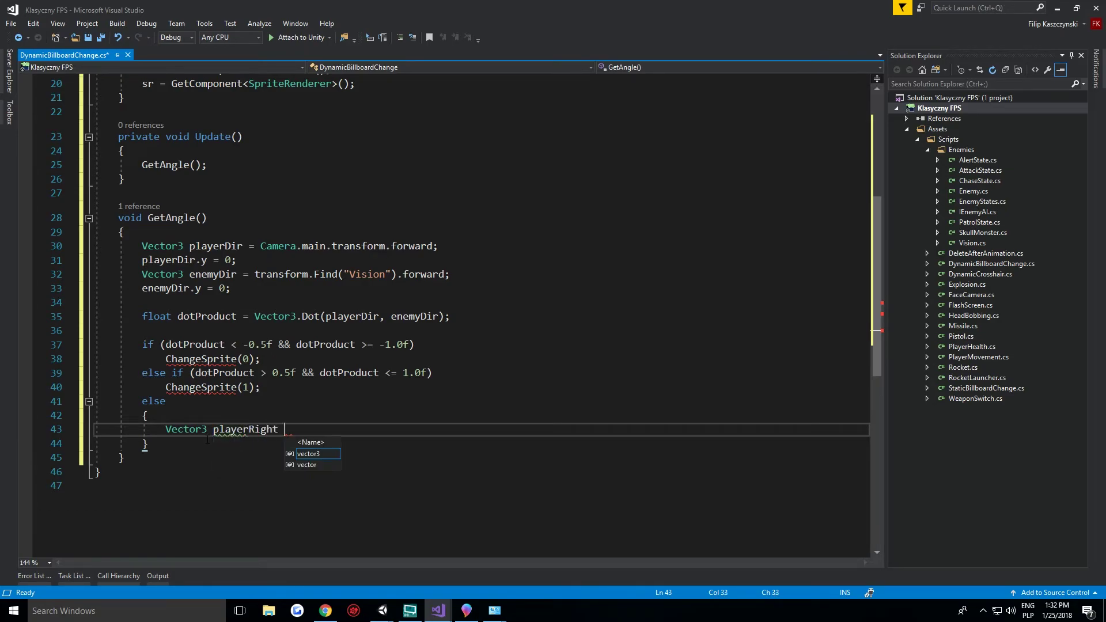
{"action": "type", "text": " = "}
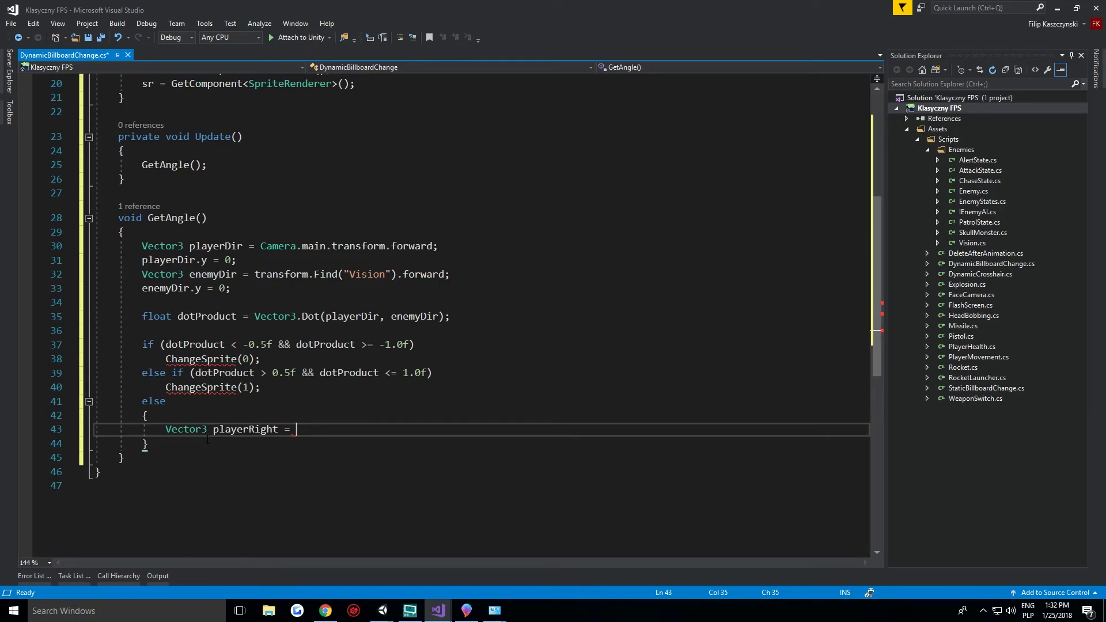
{"action": "type", "text": "Camera.main"}
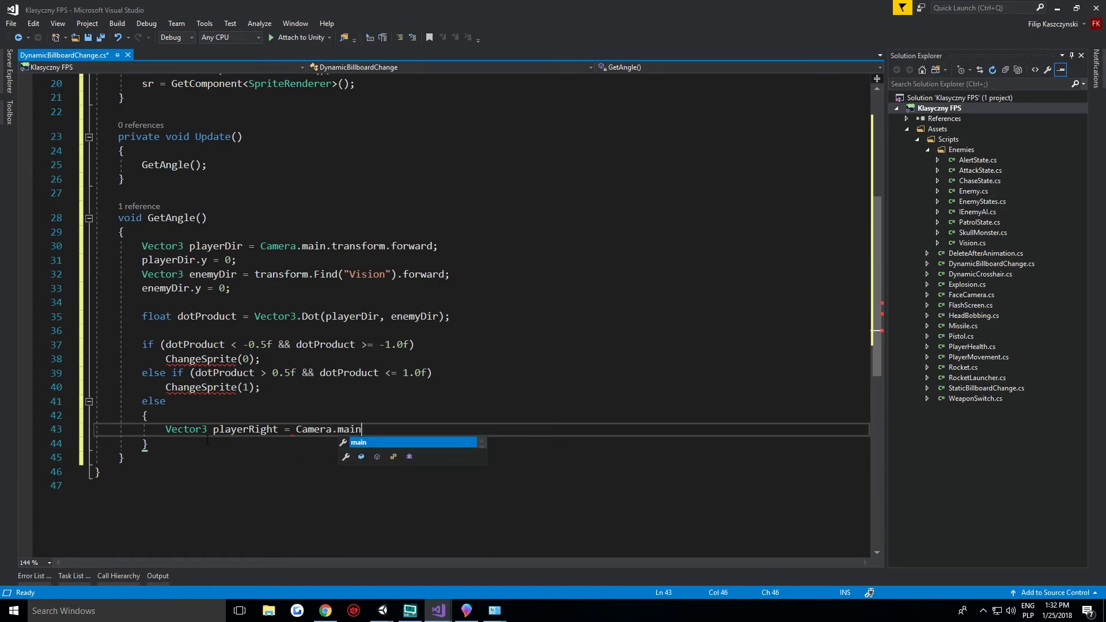
{"action": "type", "text": ".transform."}
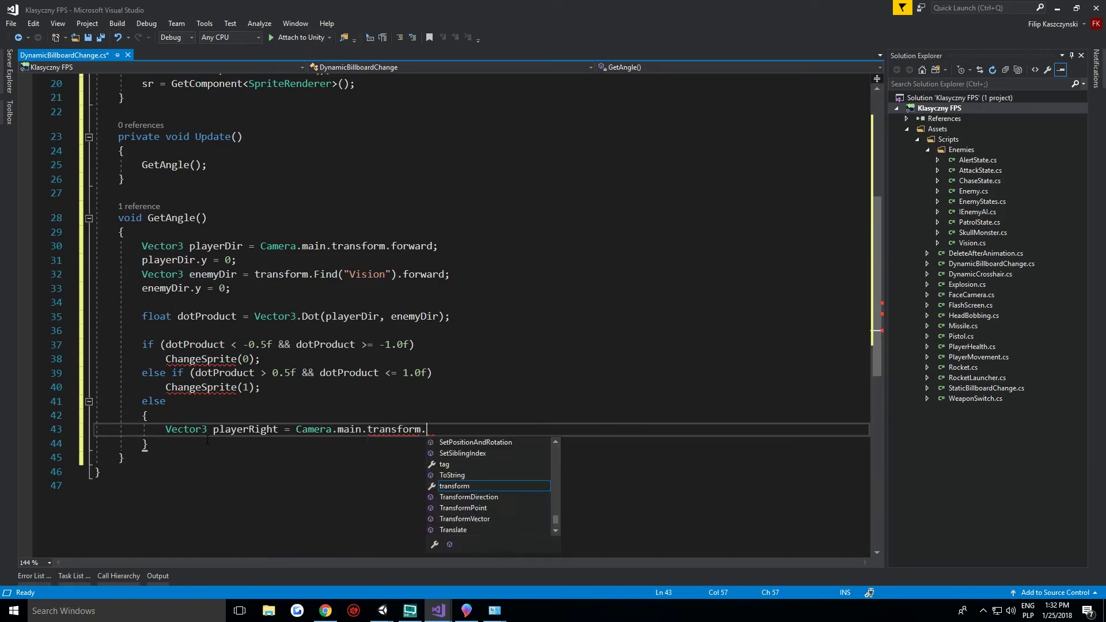
{"action": "type", "text": "riu"}
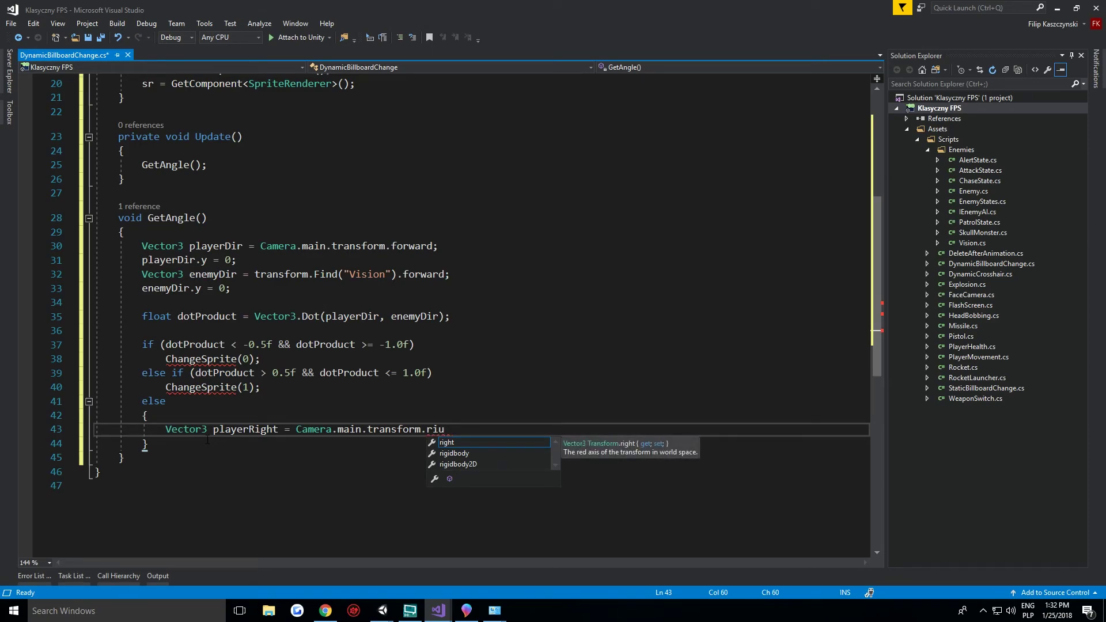
{"action": "key", "text": "Tab"}
{"action": "type", "text": ";"}
{"action": "key", "text": "Return"}
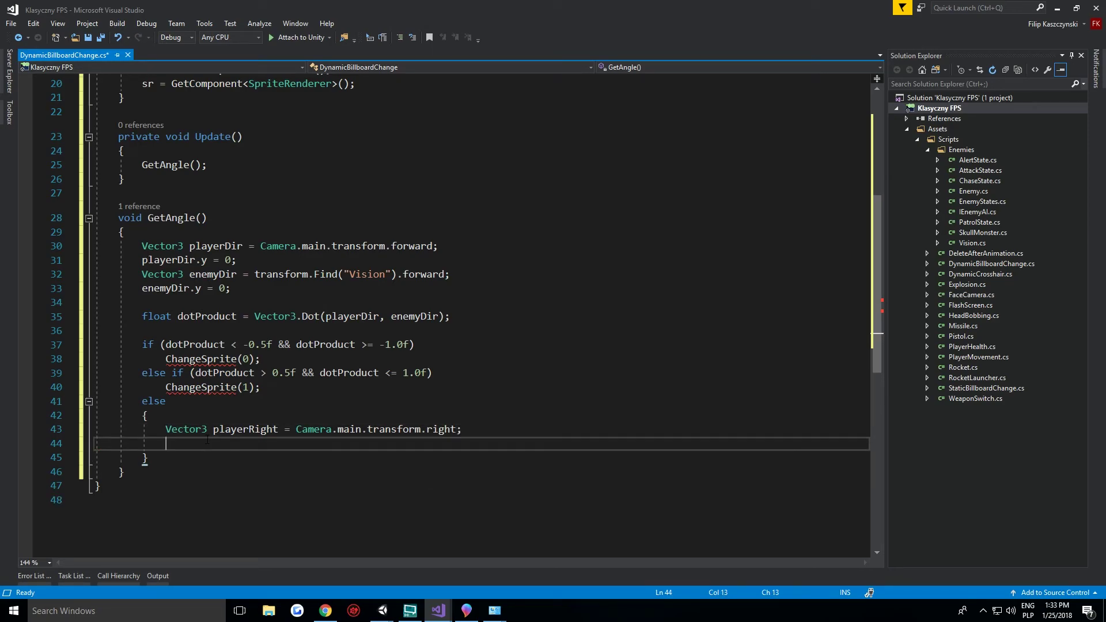
{"action": "type", "text": "play"}
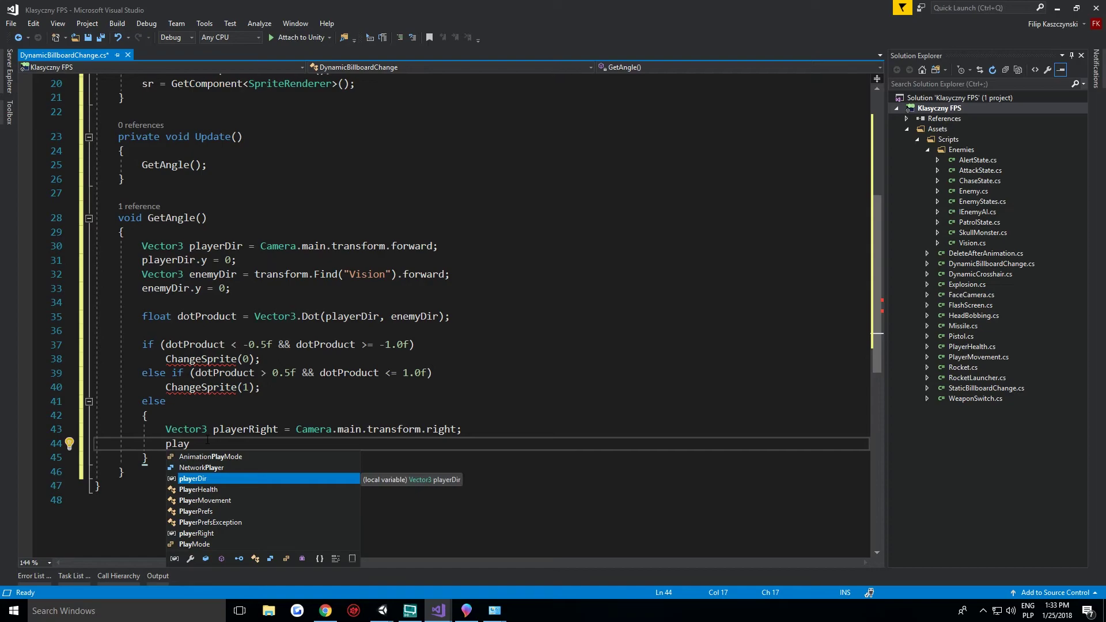
{"action": "type", "text": "erR"}
{"action": "key", "text": "Tab"}
{"action": "type", "text": ".y"}
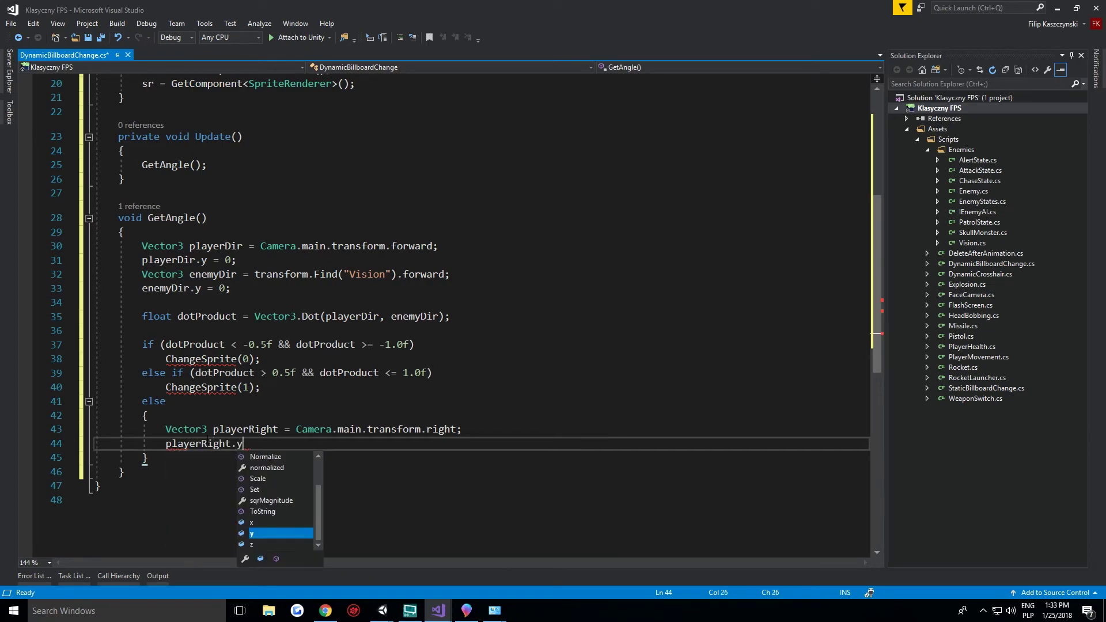
{"action": "type", "text": " = 0;"}
{"action": "key", "text": "Return"}
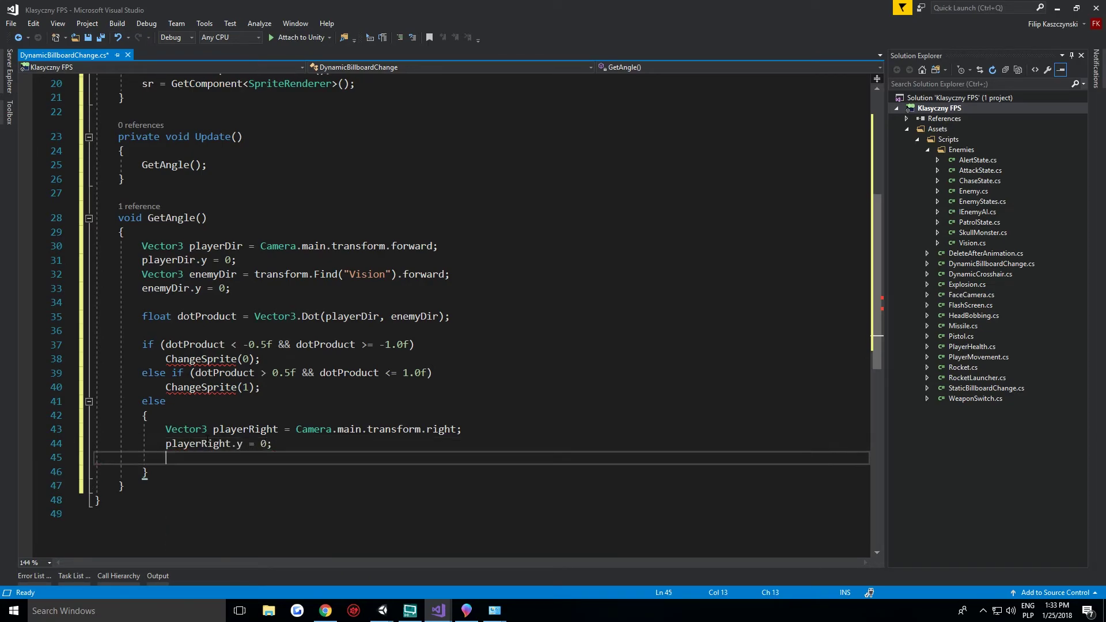
Set dotProduct = Vector3.Dot(playerRight, enemyDir) and call ChangeSprite(2) when dotProduct >= 0.
{"action": "type", "text": "dotP"}
{"action": "key", "text": "Tab"}
{"action": "type", "text": "= Vector3"}
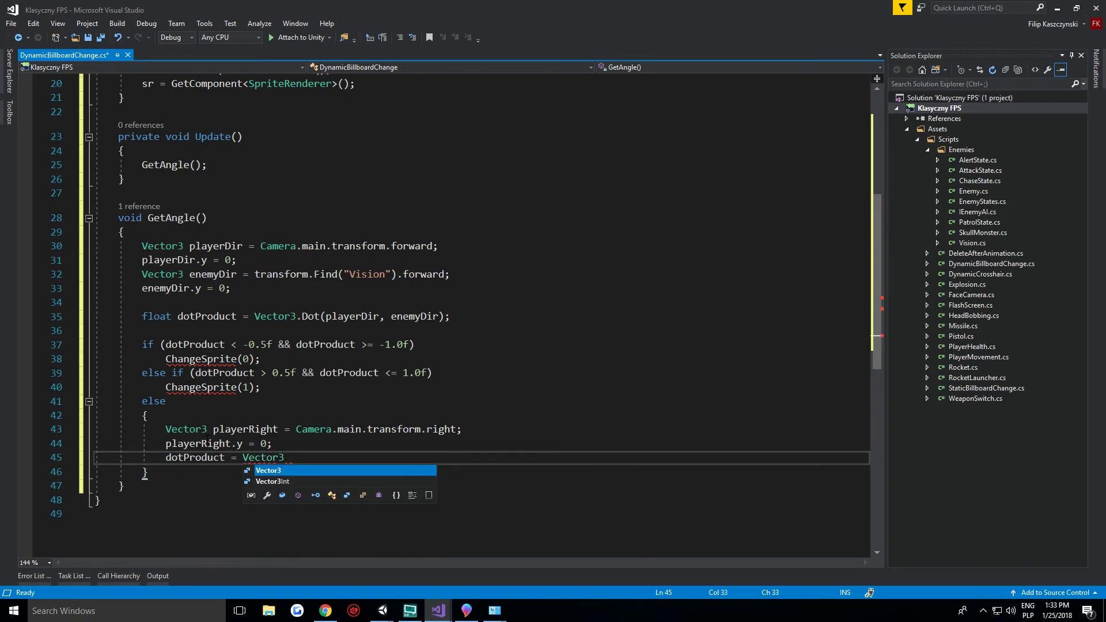
{"action": "type", "text": ".Dot("}
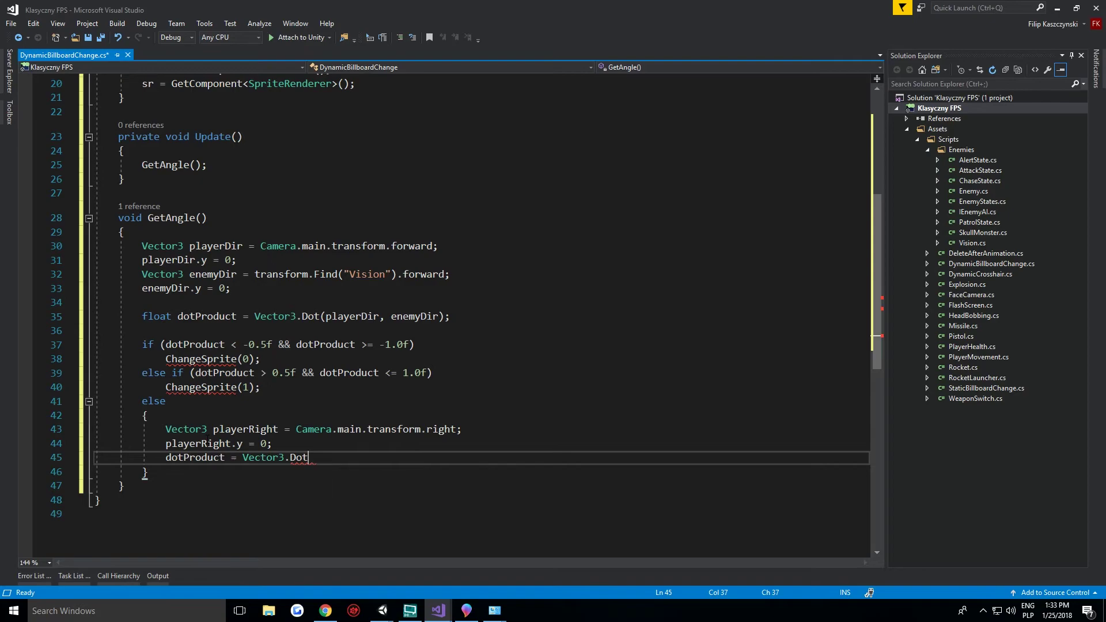
{"action": "type", "text": "player"}
{"action": "key", "text": "Tab"}
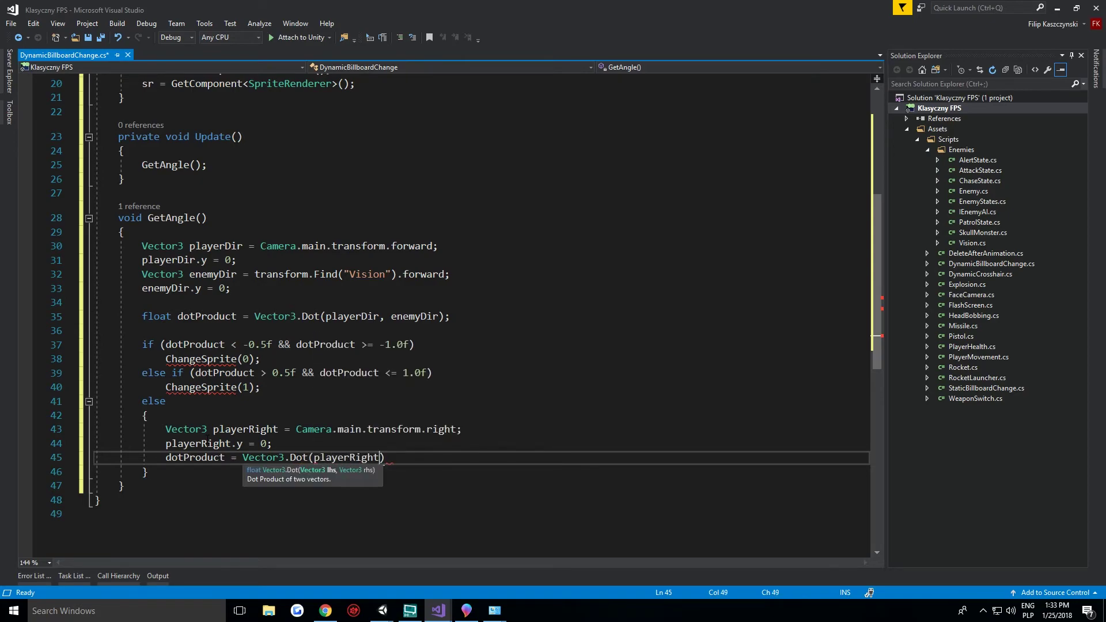
{"action": "type", "text": ", enemyDir)"}
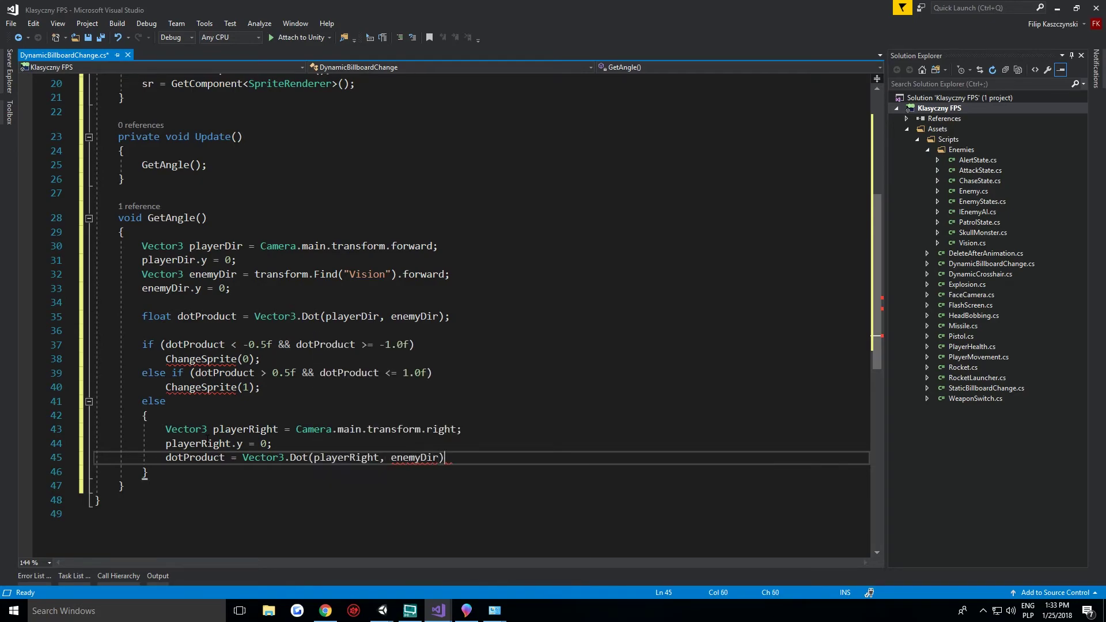
{"action": "type", "text": ";"}
{"action": "key", "text": "Return"}
{"action": "type", "text": "if "}
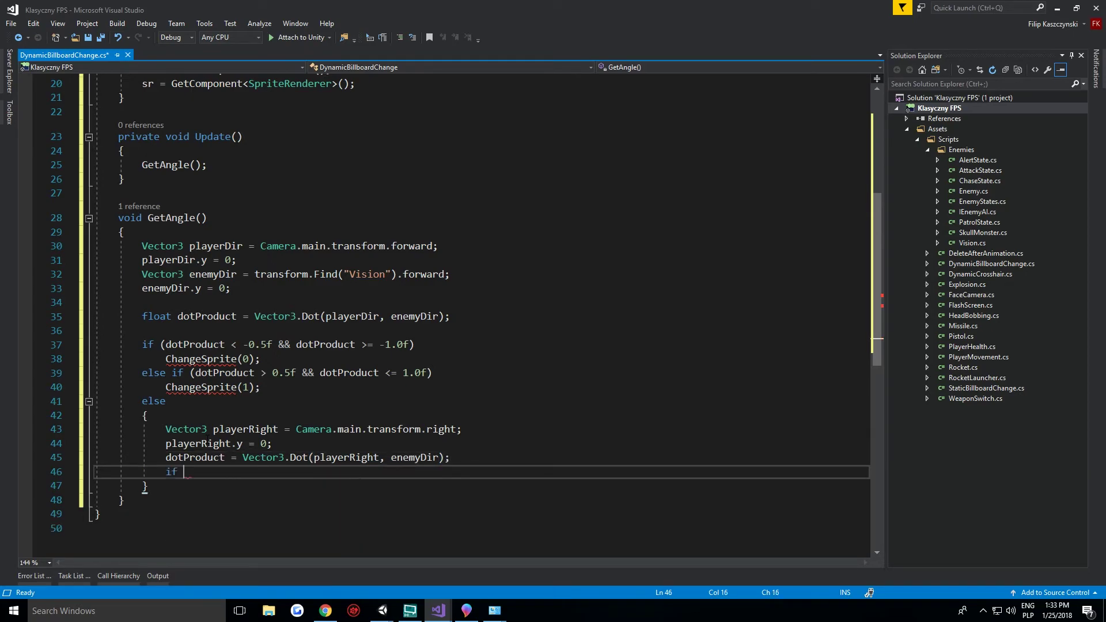
{"action": "type", "text": "(dotp"}
{"action": "key", "text": "Tab"}
{"action": "key", "text": "BackSpace"}
{"action": "type", "text": ">= "}
{"action": "type", "text": "0)"}
{"action": "key", "text": "Return"}
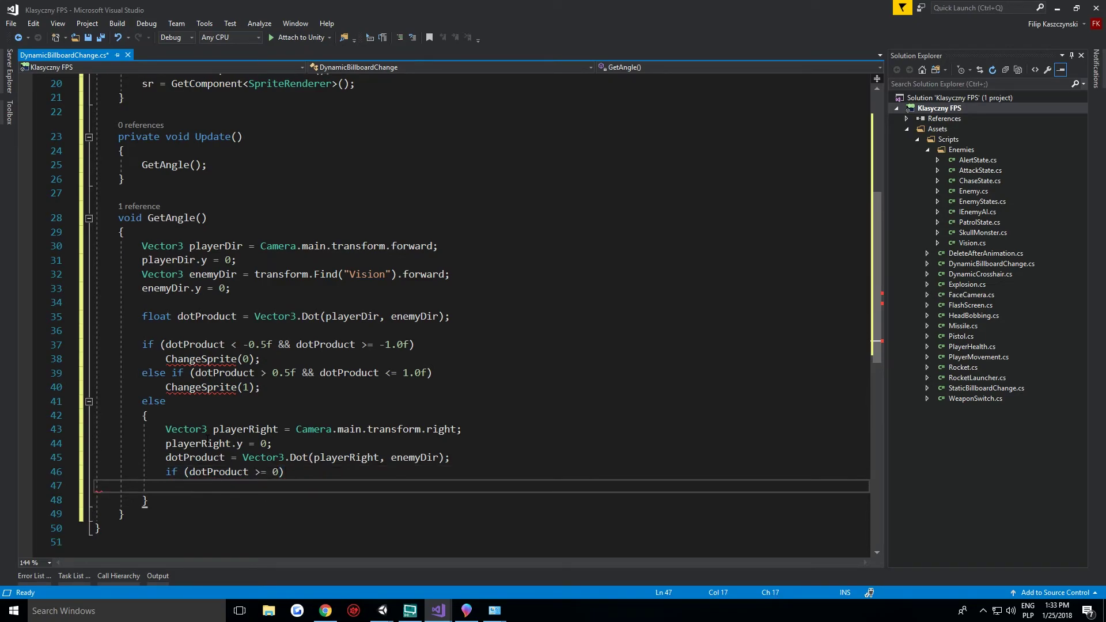
{"action": "type", "text": "Chang"}
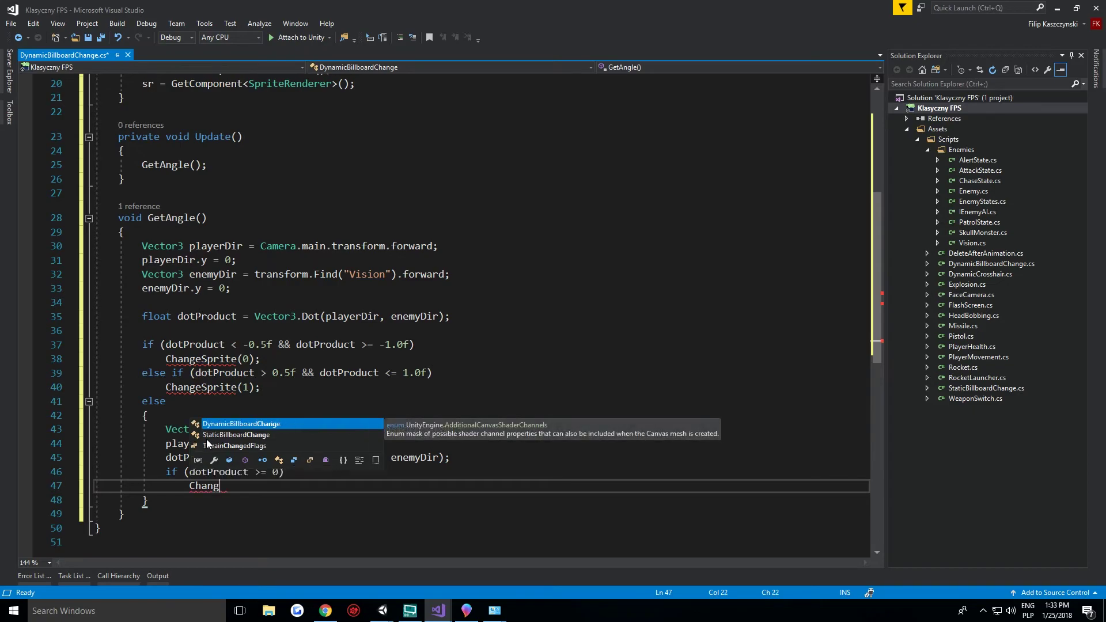
{"action": "type", "text": "eSprite(2"}
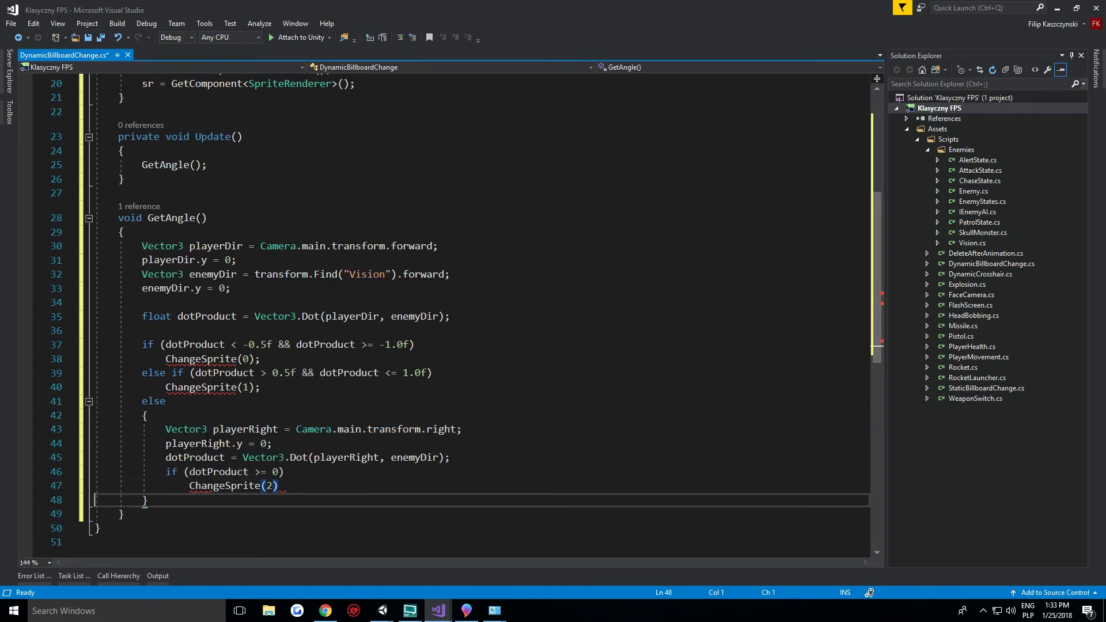
{"action": "type", "text": ");"}
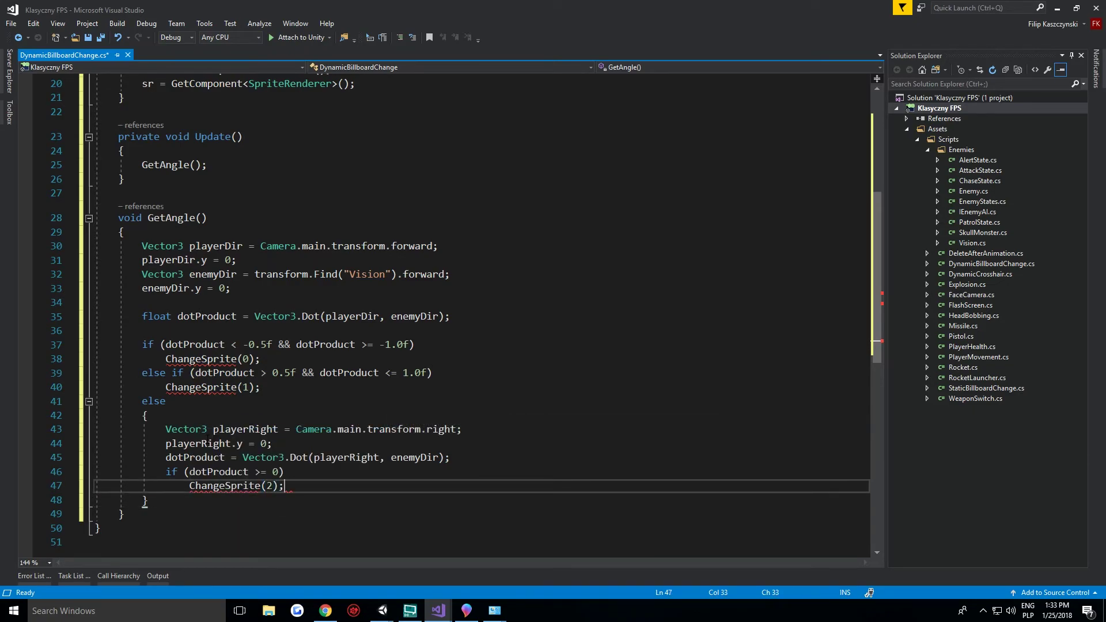
In Paint 3D, sketch two curved strokes around the down arrow near the top centre.
{"action": "left_click", "coordinate": [467, 611]}
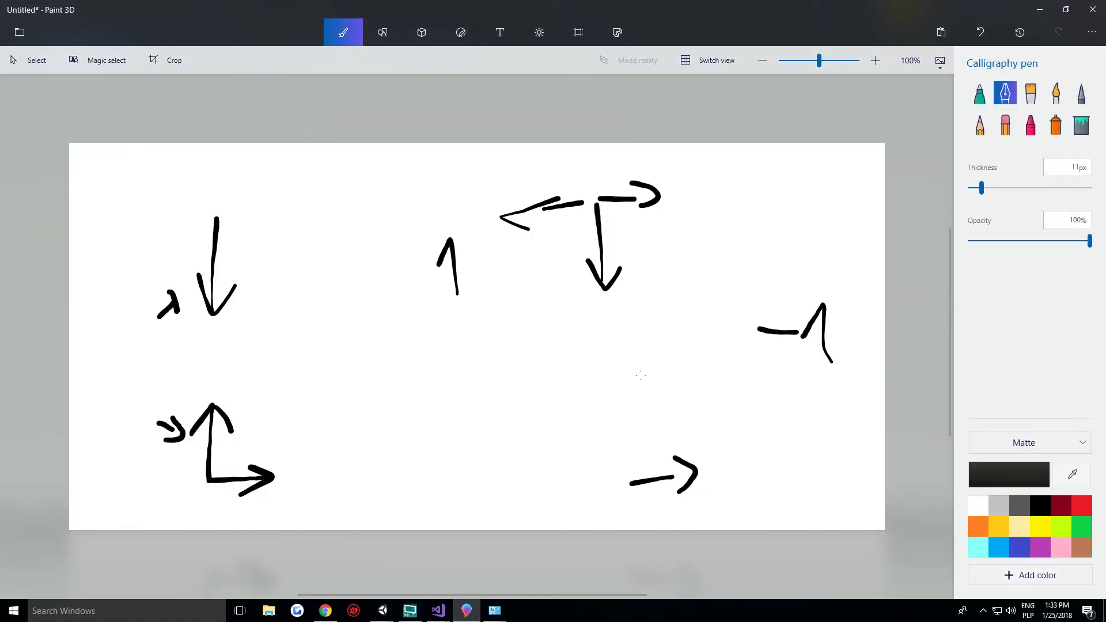
{"action": "left_click_drag", "start_coordinate": [625, 293], "coordinate": [691, 210]}
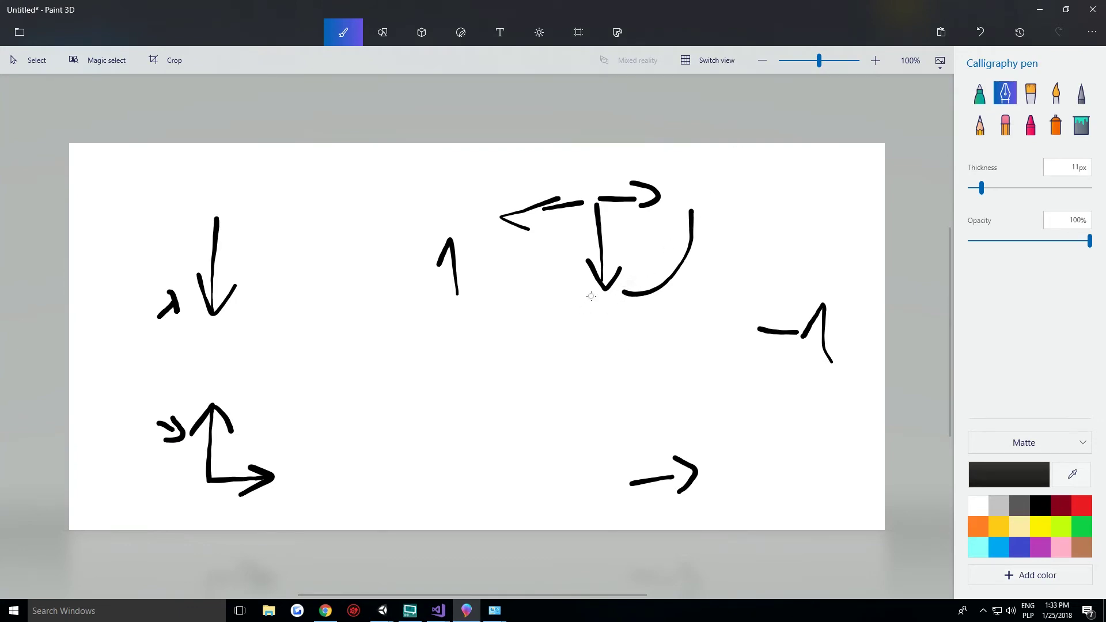
{"action": "left_click_drag", "start_coordinate": [587, 301], "coordinate": [466, 197]}
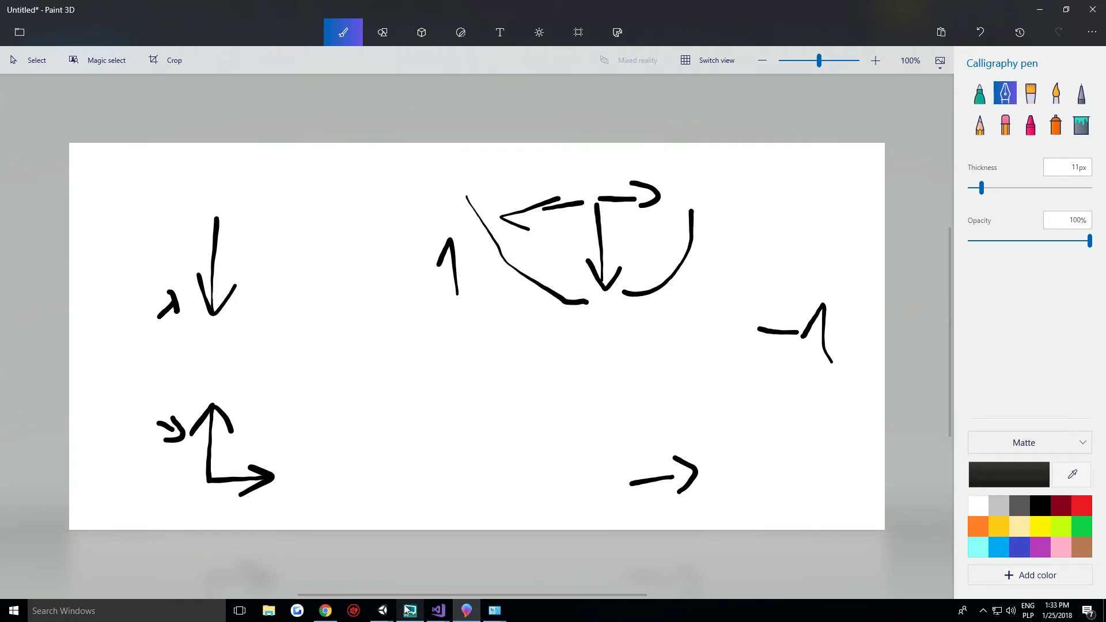
Add an else to the dotProduct check in GetAngle that calls ChangeSprite(3).
{"action": "mouse_move", "coordinate": [438, 610]}
{"action": "left_click", "coordinate": [484, 567]}
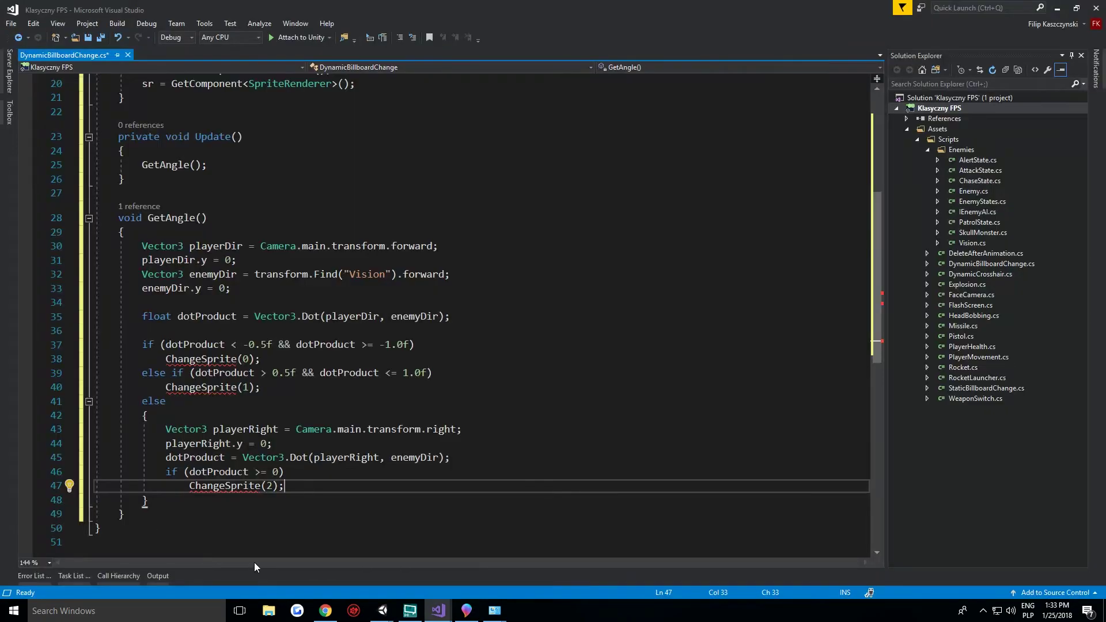
{"action": "key", "text": "Return"}
{"action": "type", "text": "e"}
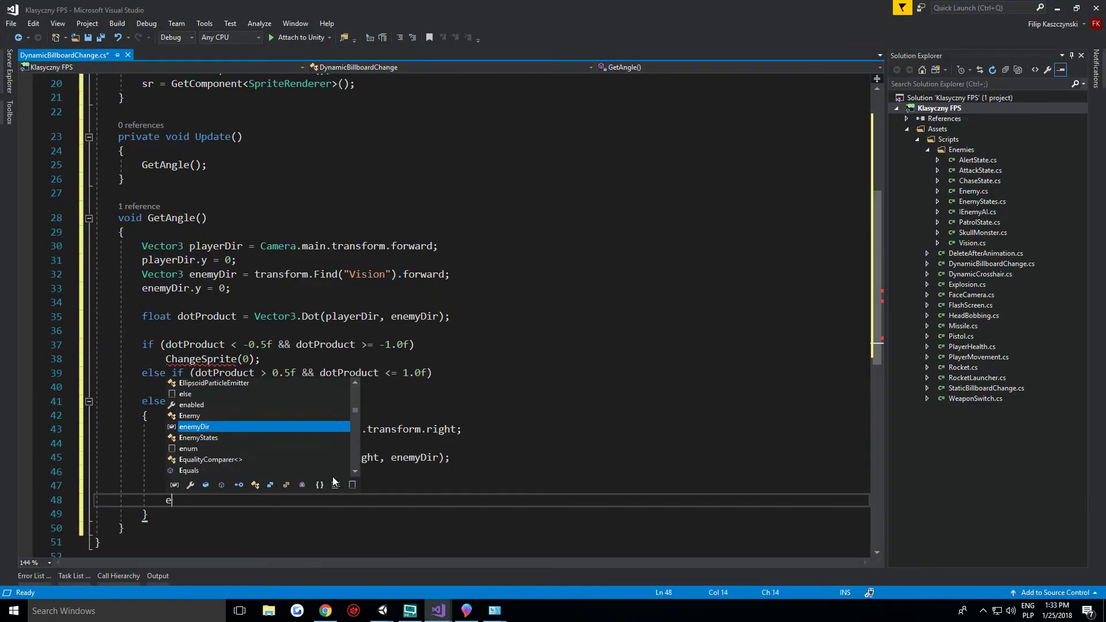
{"action": "type", "text": "lse"}
{"action": "key", "text": "Return"}
{"action": "type", "text": "C"}
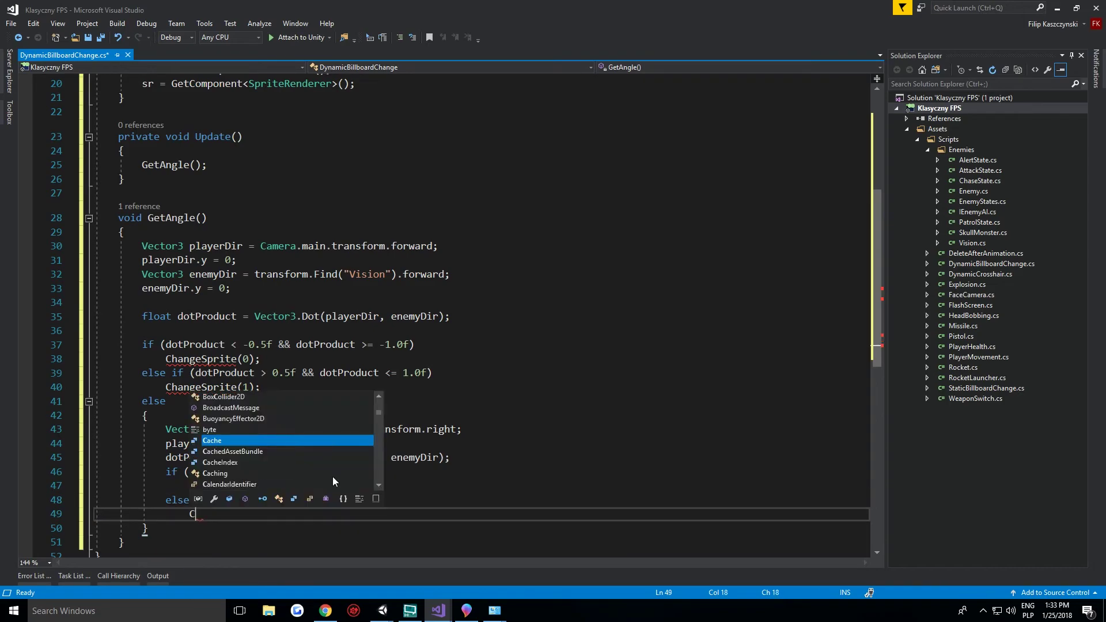
{"action": "type", "text": "hangeSprite(3)"}
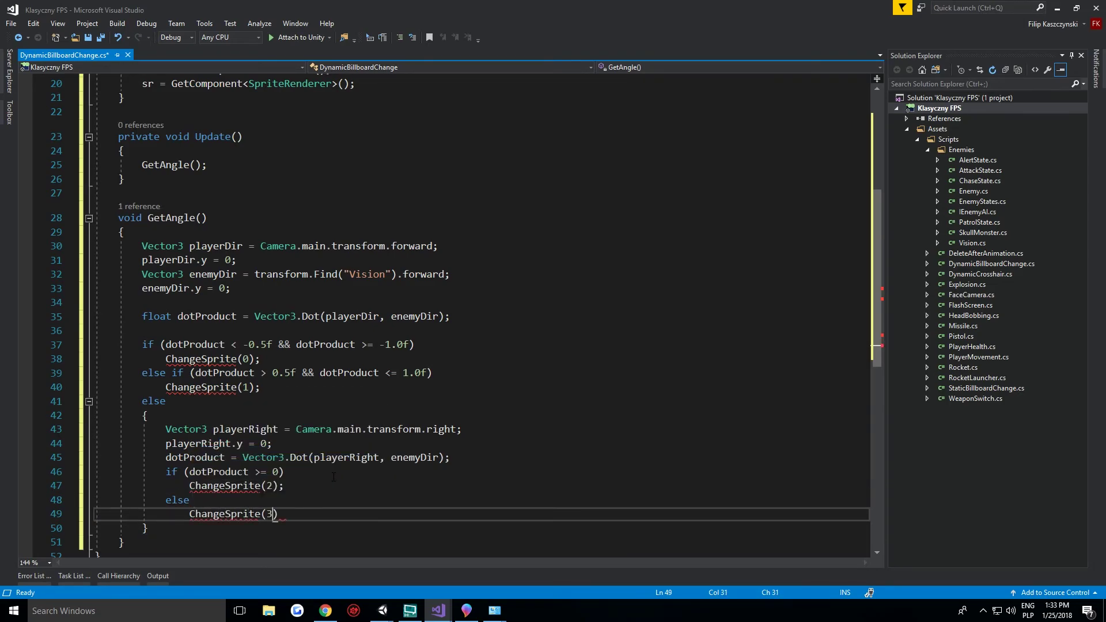
{"action": "type", "text": ";"}
{"action": "key", "text": "Down"}
{"action": "key", "text": "Down"}
Create a void ChangeSprite(int index) method that starts with an if (isAnimated) check.
{"action": "key", "text": "Return"}
{"action": "key", "text": "Return"}
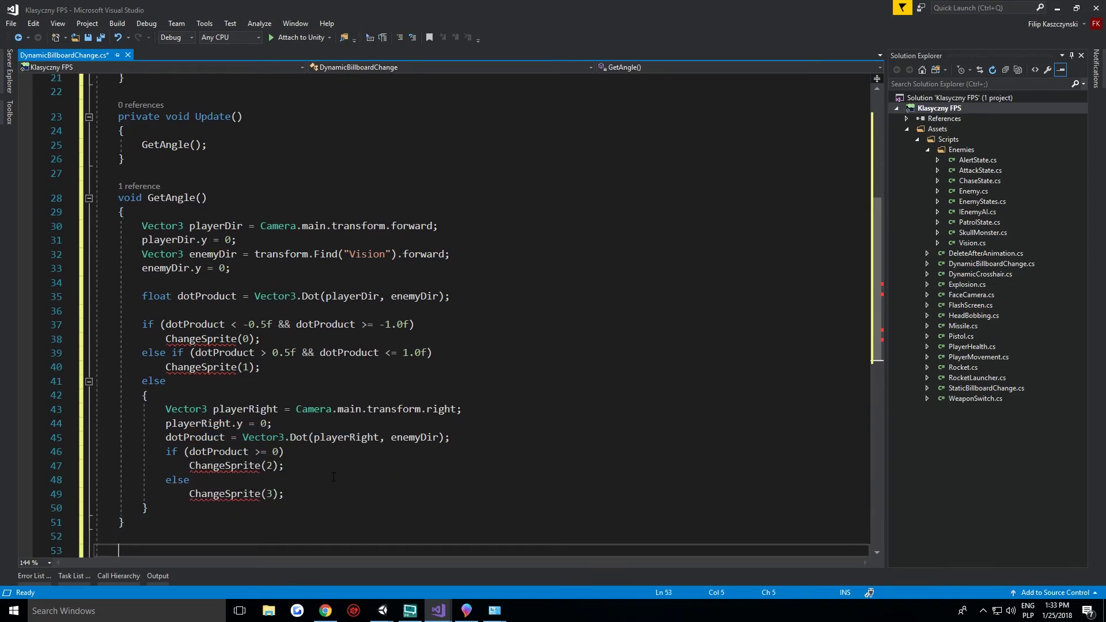
{"action": "type", "text": "v"}
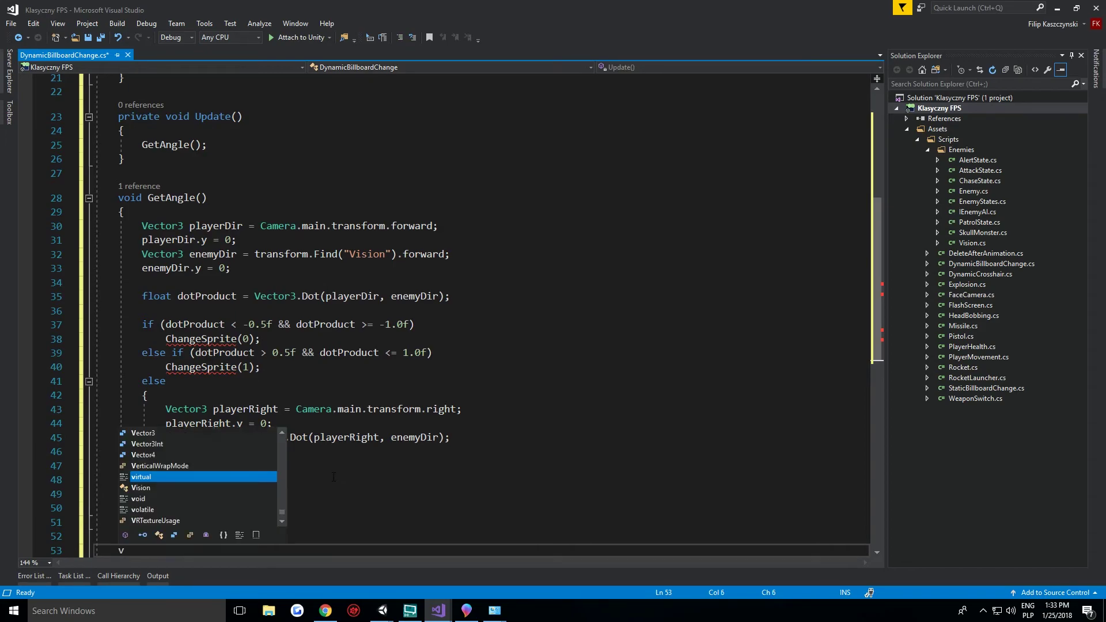
{"action": "type", "text": "oid Cha"}
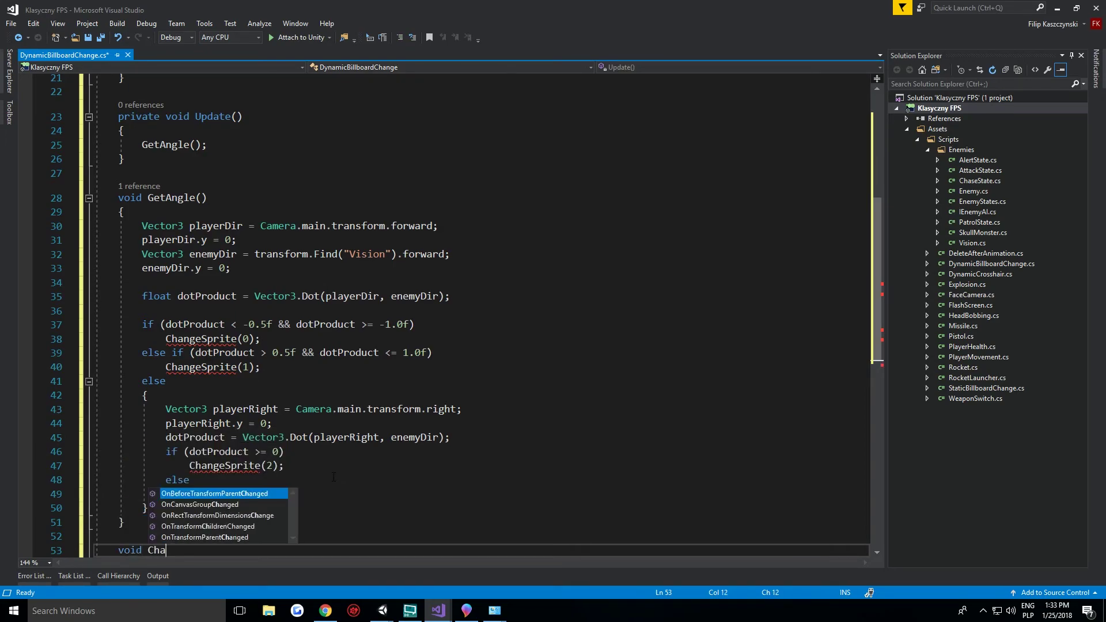
{"action": "type", "text": "ngeSprite"}
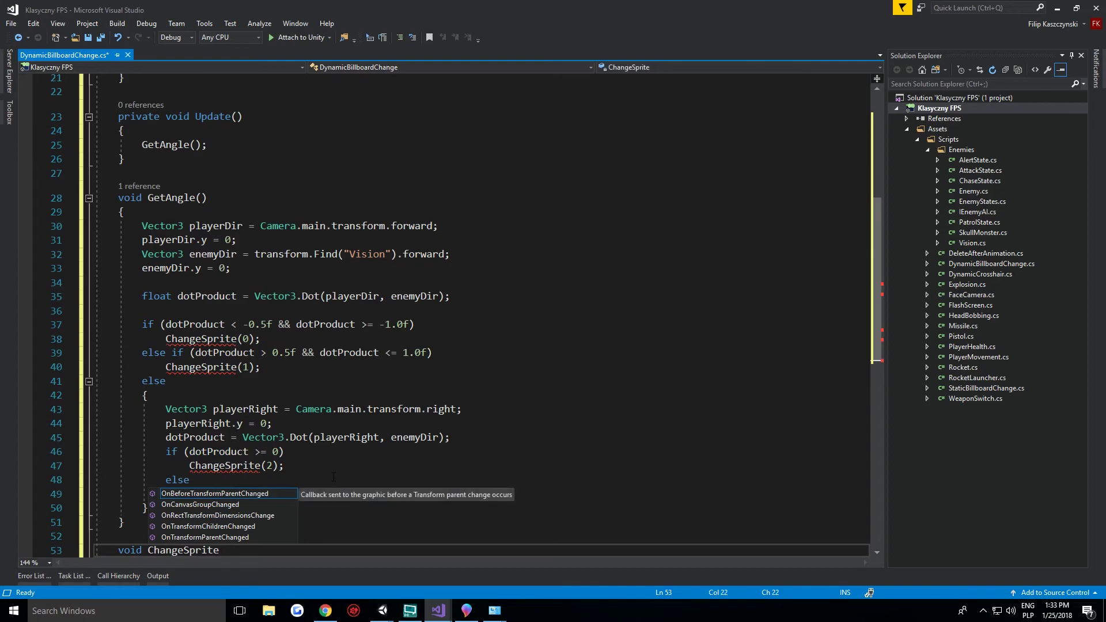
{"action": "type", "text": "("}
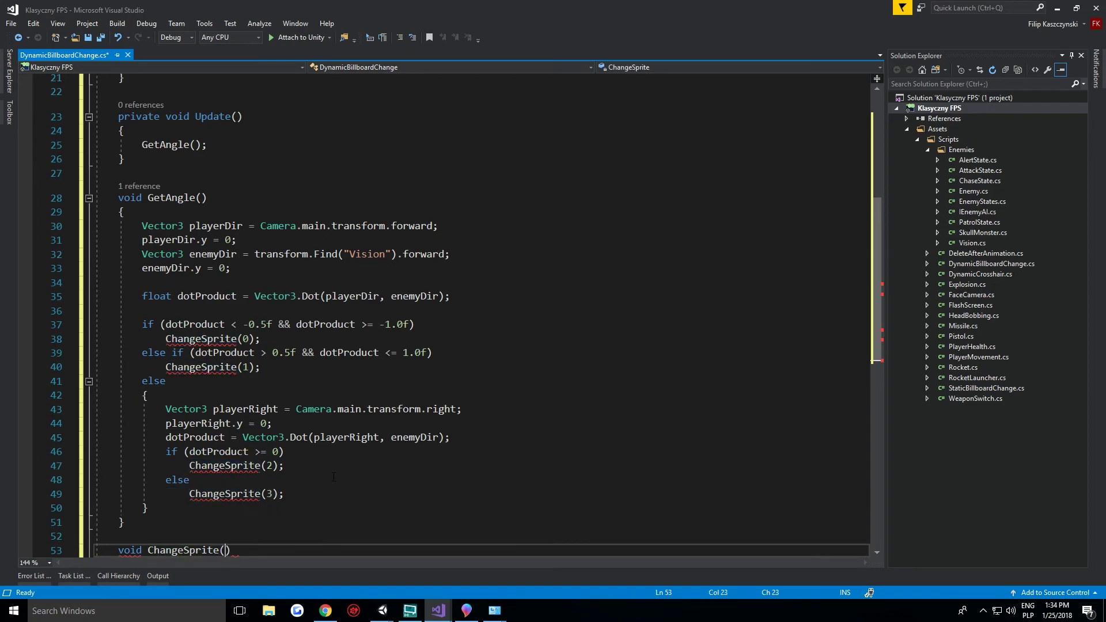
{"action": "type", "text": "indexe"}
{"action": "key", "text": "BackSpace"}
{"action": "key", "text": "BackSpace"}
{"action": "key", "text": "BackSpace"}
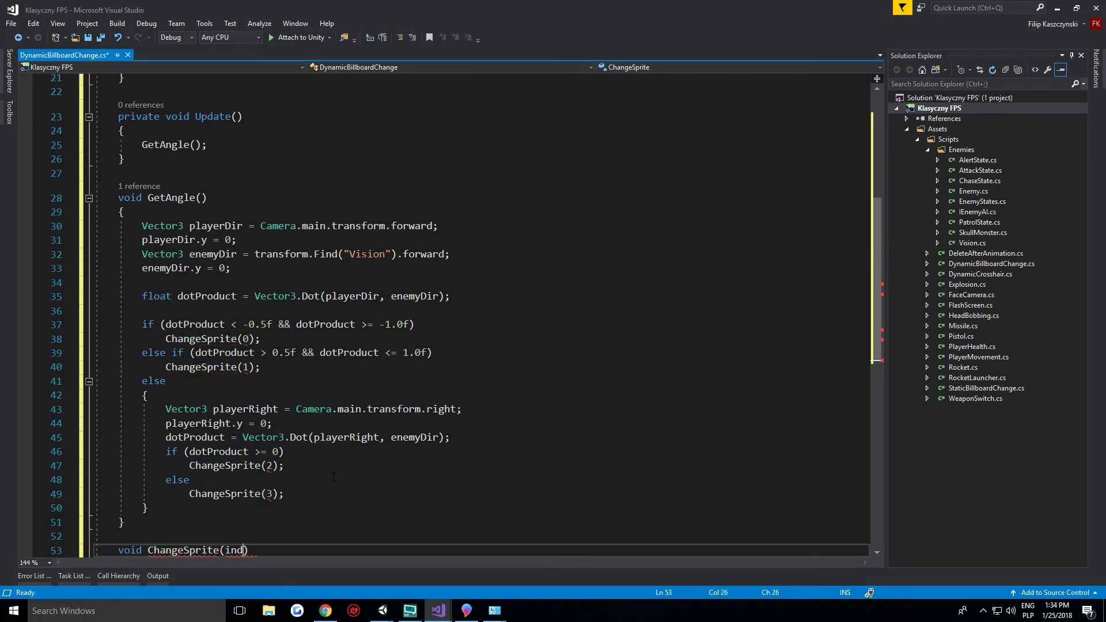
{"action": "type", "text": "int index)"}
{"action": "key", "text": "Return"}
{"action": "type", "text": "{"}
{"action": "key", "text": "Return"}
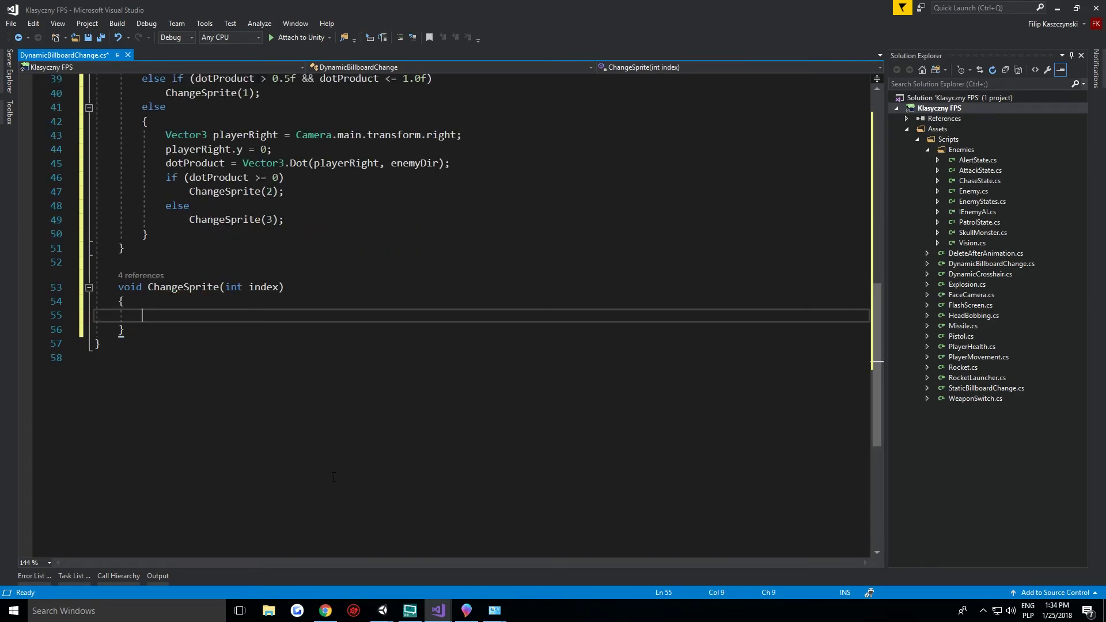
{"action": "type", "text": "if (isA"}
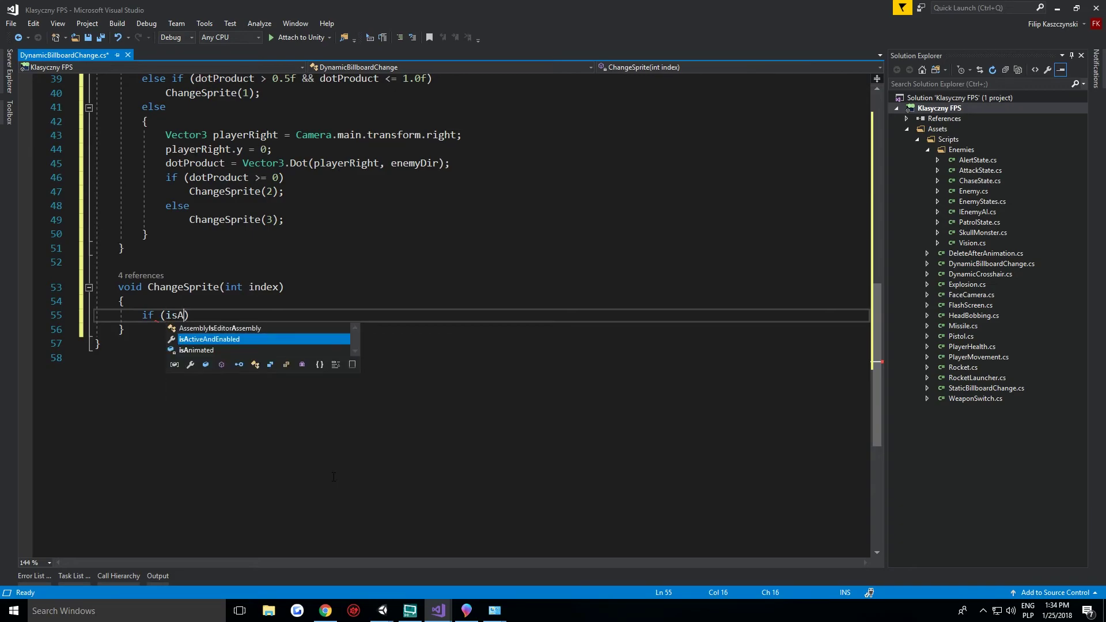
{"action": "type", "text": "n"}
{"action": "key", "text": "Tab"}
{"action": "type", "text": ")"}
{"action": "key", "text": "Return"}
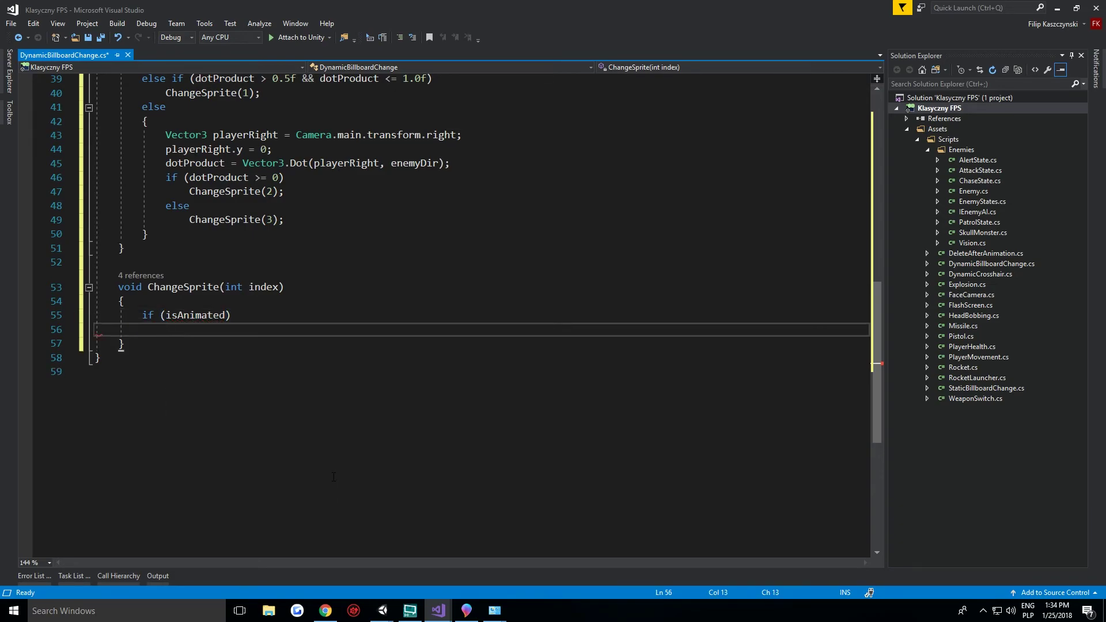
Inside the isAnimated branch, call anim.Play(animStates[index]).
{"action": "type", "text": "anim."}
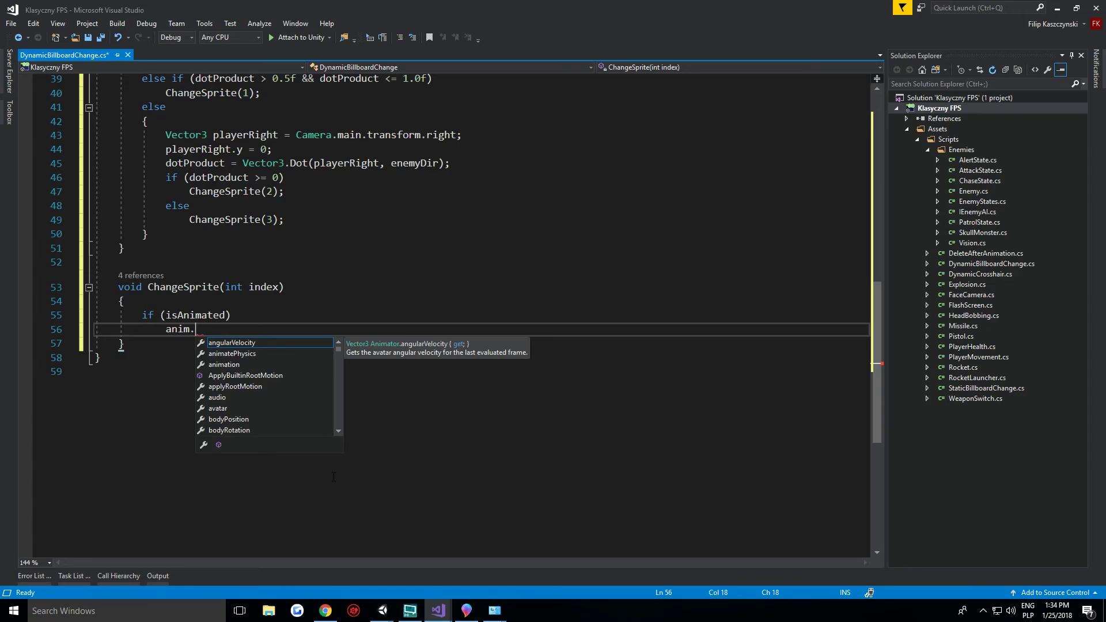
{"action": "type", "text": "Play"}
{"action": "key", "text": "Tab"}
{"action": "key", "text": "Return"}
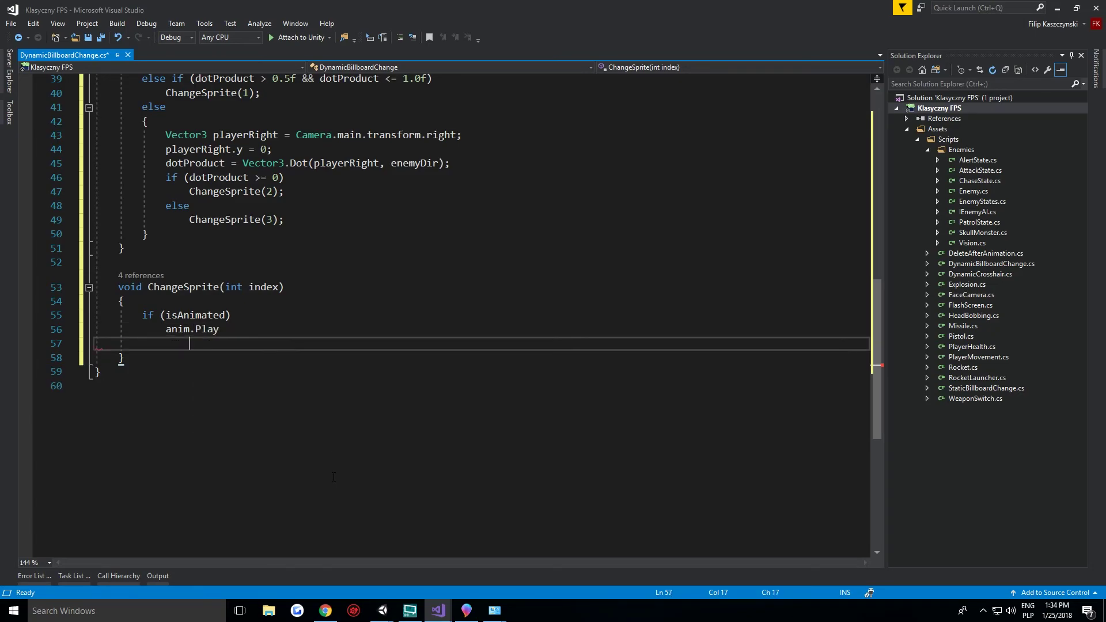
{"action": "key", "text": "BackSpace"}
{"action": "type", "text": "();"}
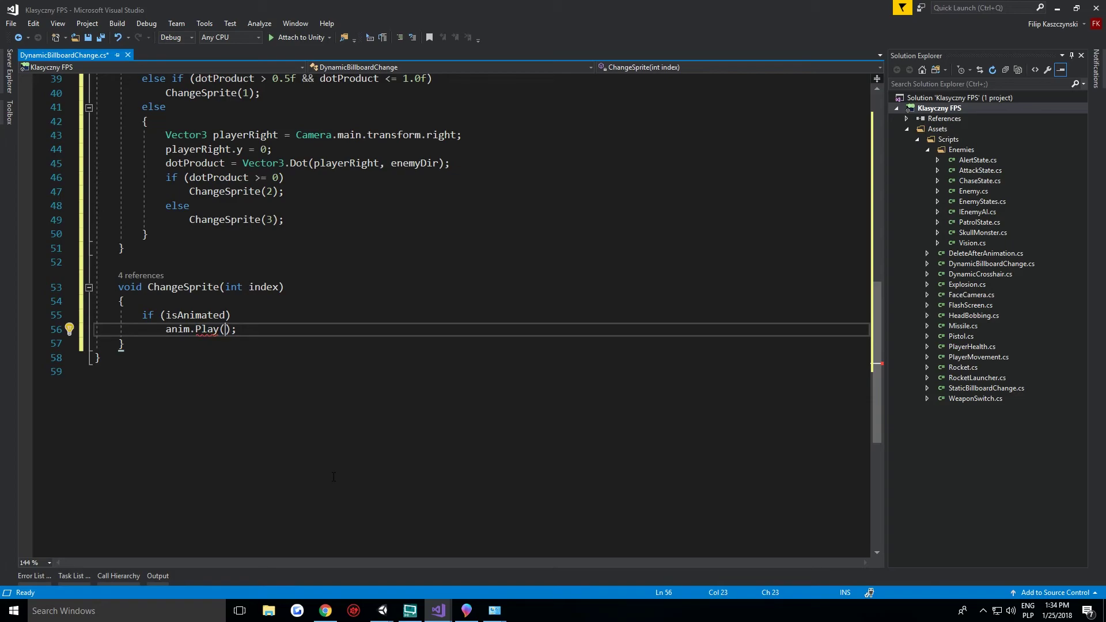
{"action": "type", "text": "anims"}
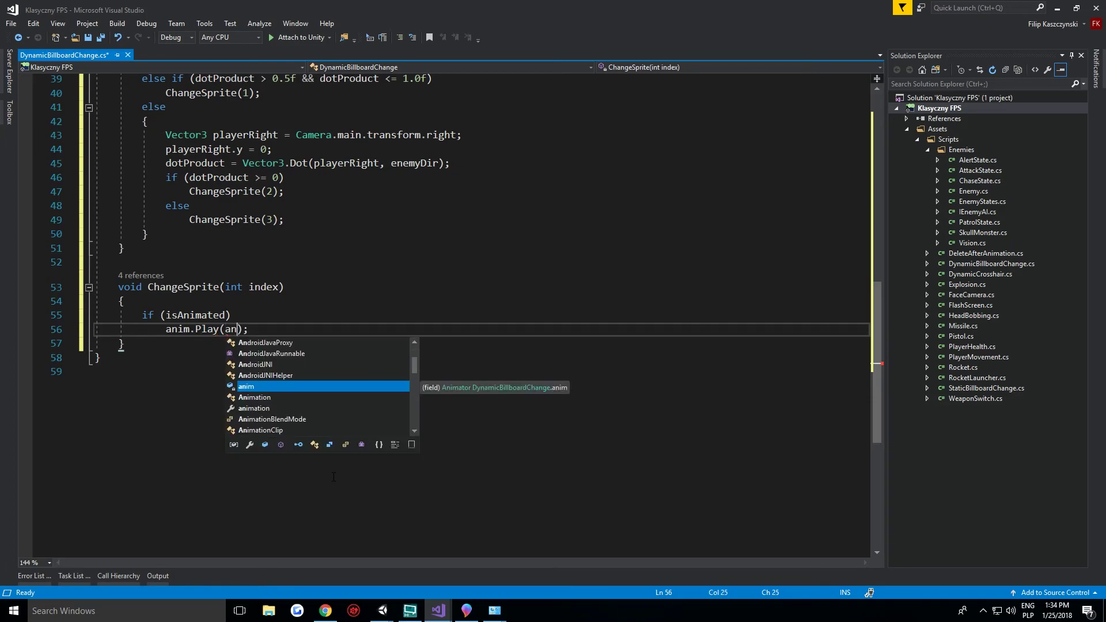
{"action": "type", "text": "ta"}
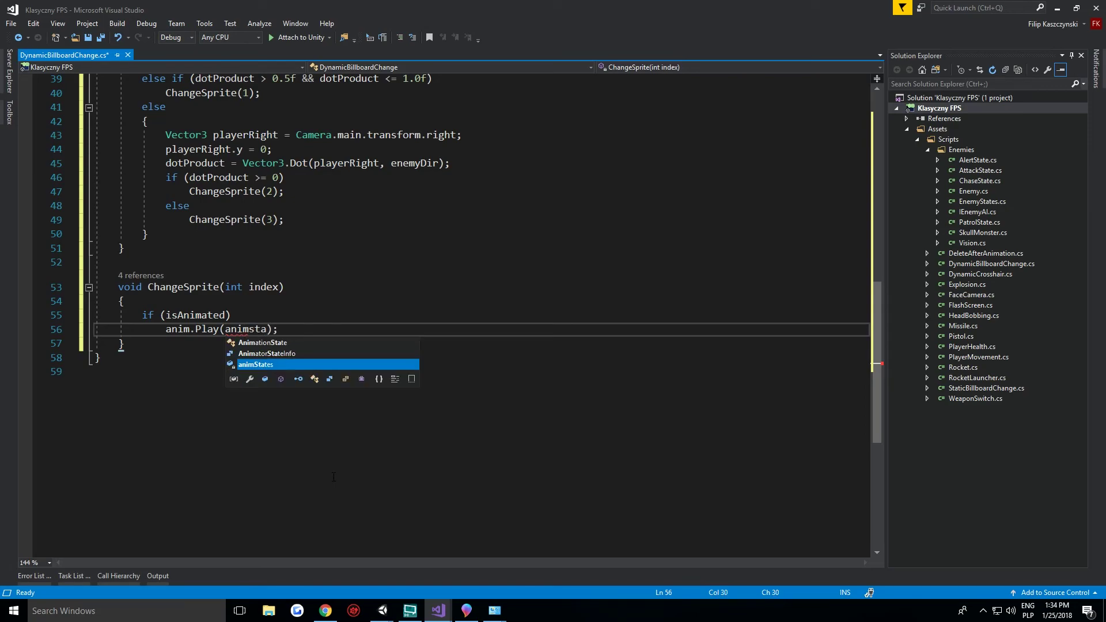
{"action": "type", "text": "[ui"}
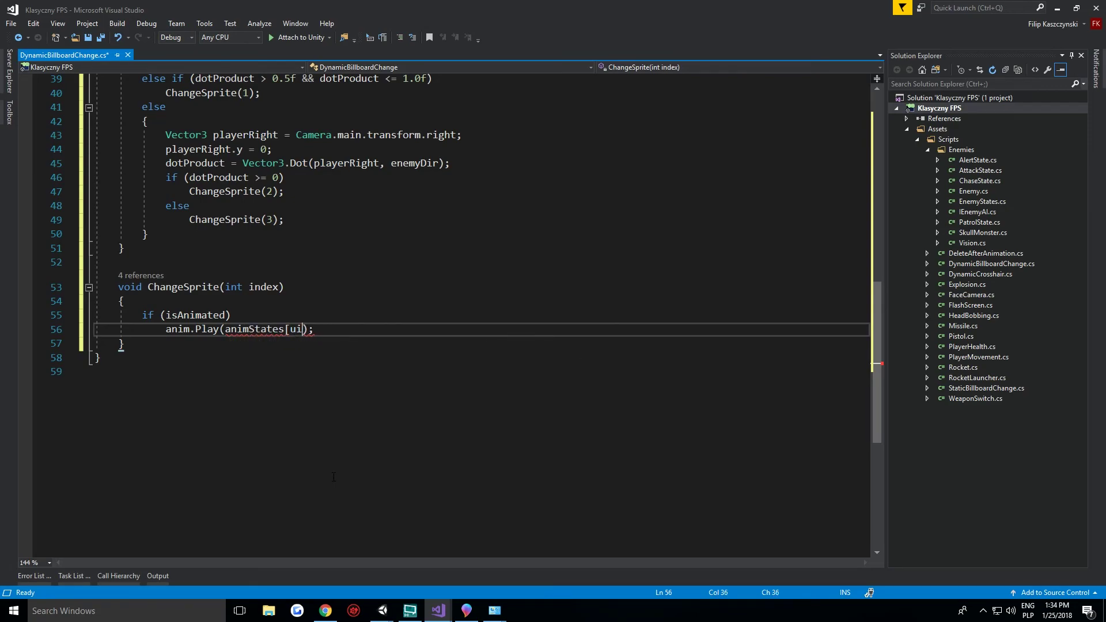
{"action": "key", "text": "BackSpace"}
{"action": "key", "text": "BackSpace"}
{"action": "type", "text": "index"}
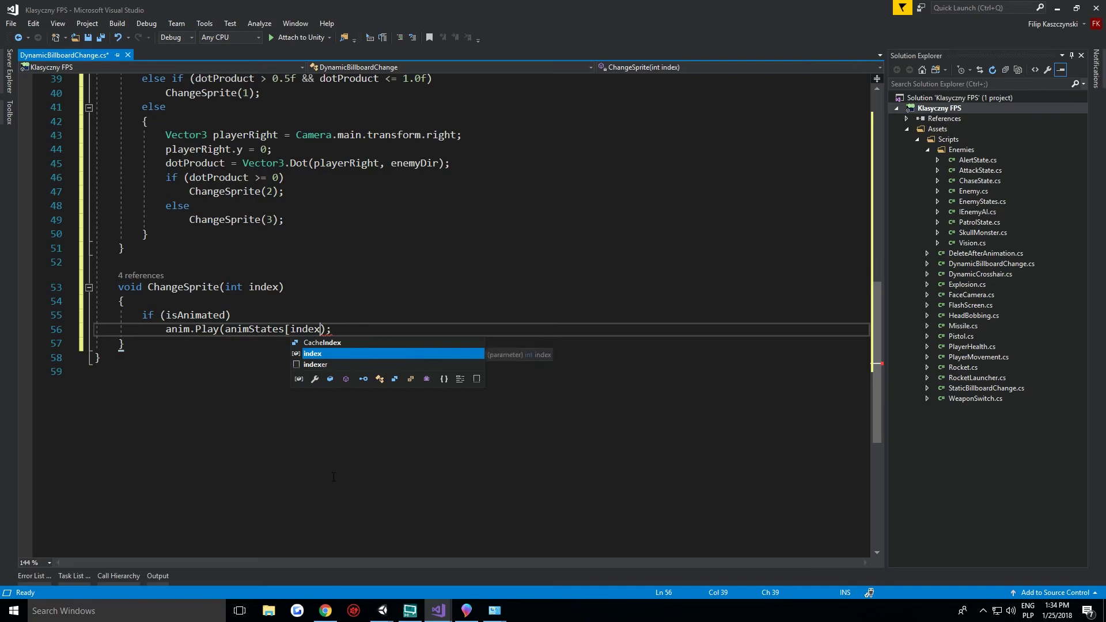
{"action": "type", "text": "]"}
{"action": "key", "text": "End"}
Add an else branch that assigns sr.sprite = sprites[index].
{"action": "key", "text": "Return"}
{"action": "type", "text": "els"}
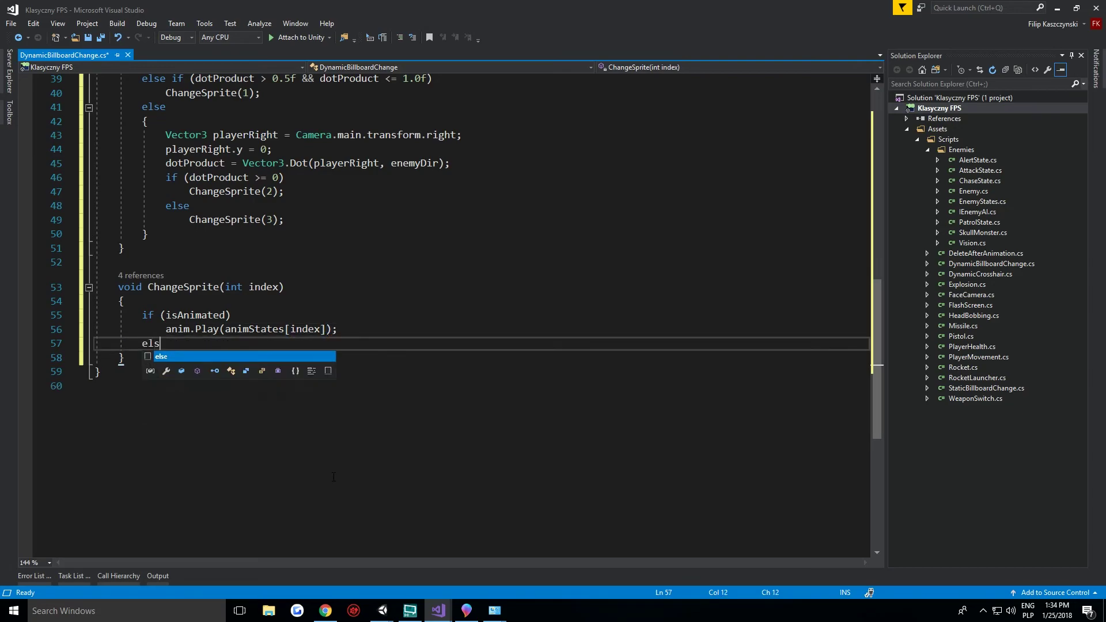
{"action": "key", "text": "Tab"}
{"action": "key", "text": "Return"}
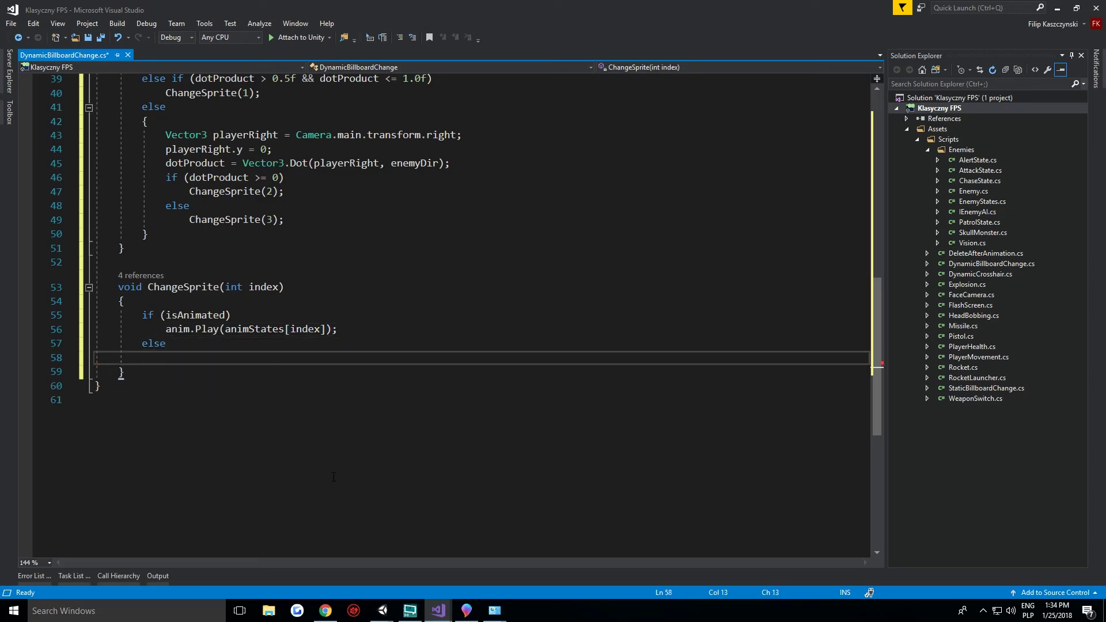
{"action": "type", "text": "s"}
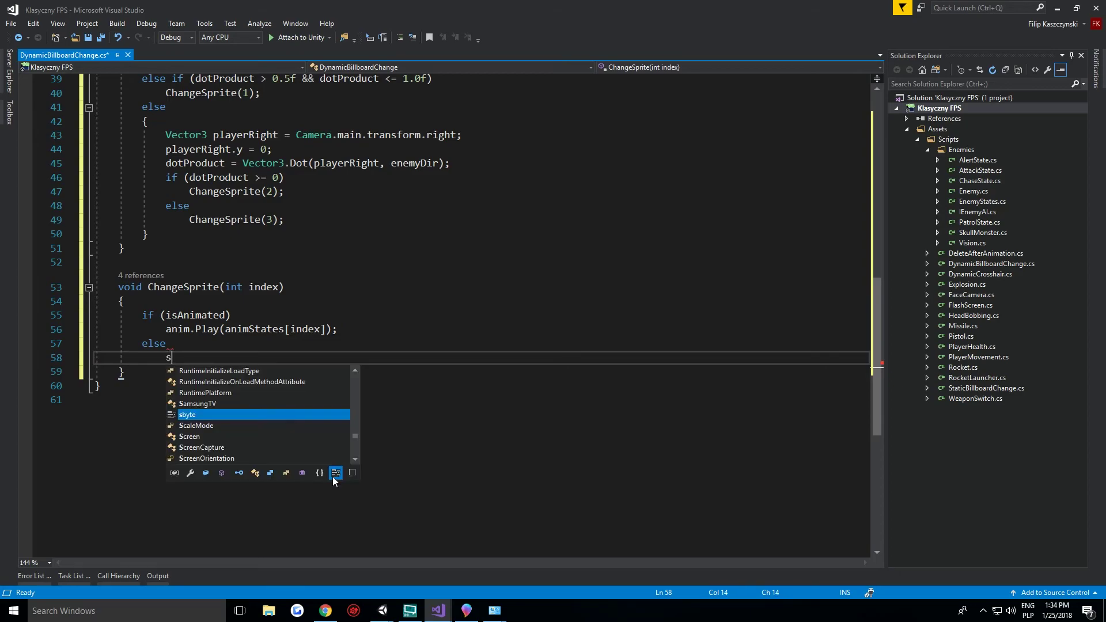
{"action": "type", "text": "r."}
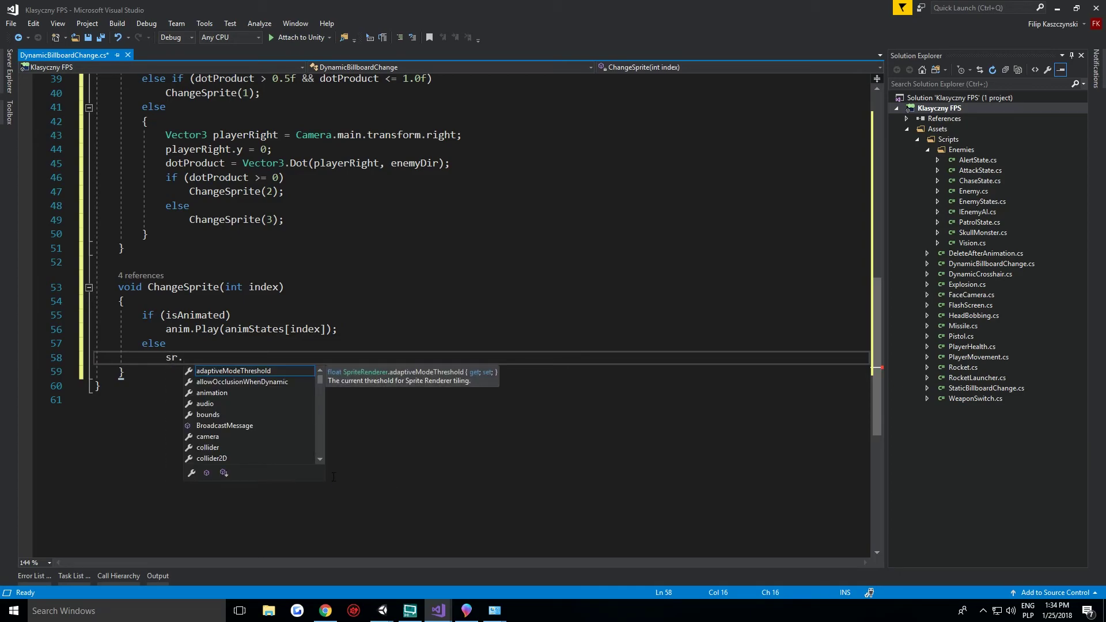
{"action": "type", "text": "sprite "}
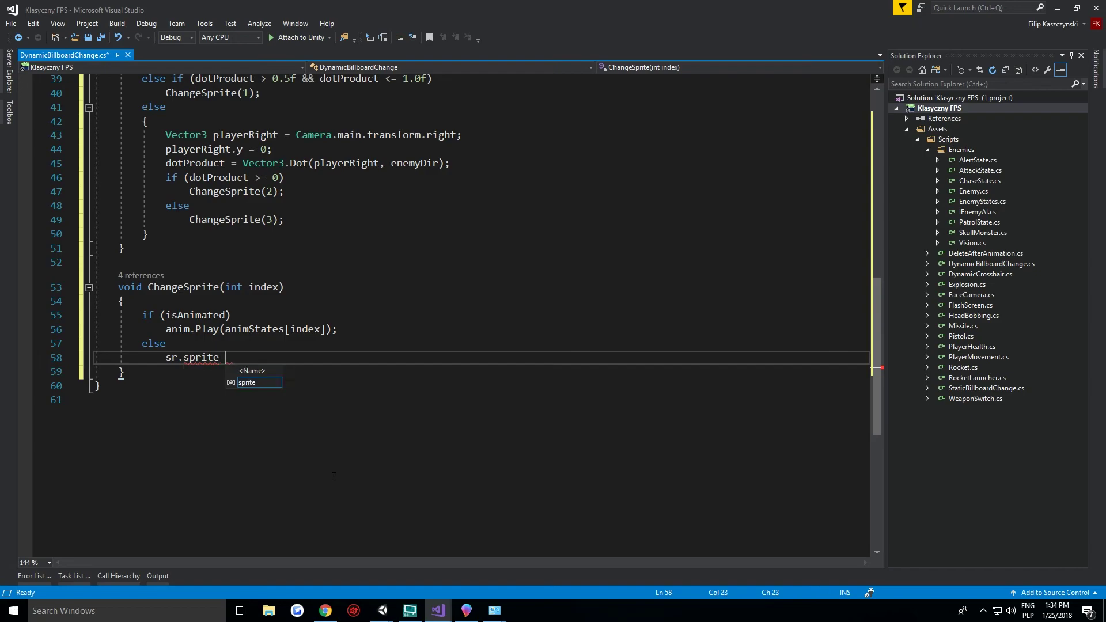
{"action": "type", "text": "= sprites["}
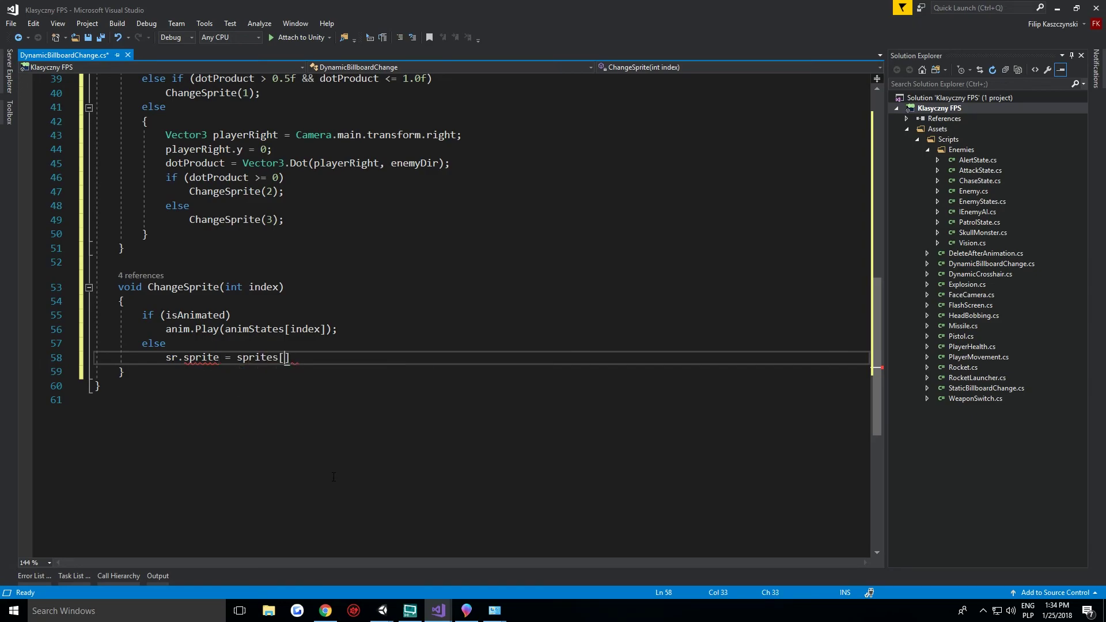
{"action": "type", "text": "index"}
{"action": "key", "text": "Escape"}
{"action": "key", "text": "Down"}
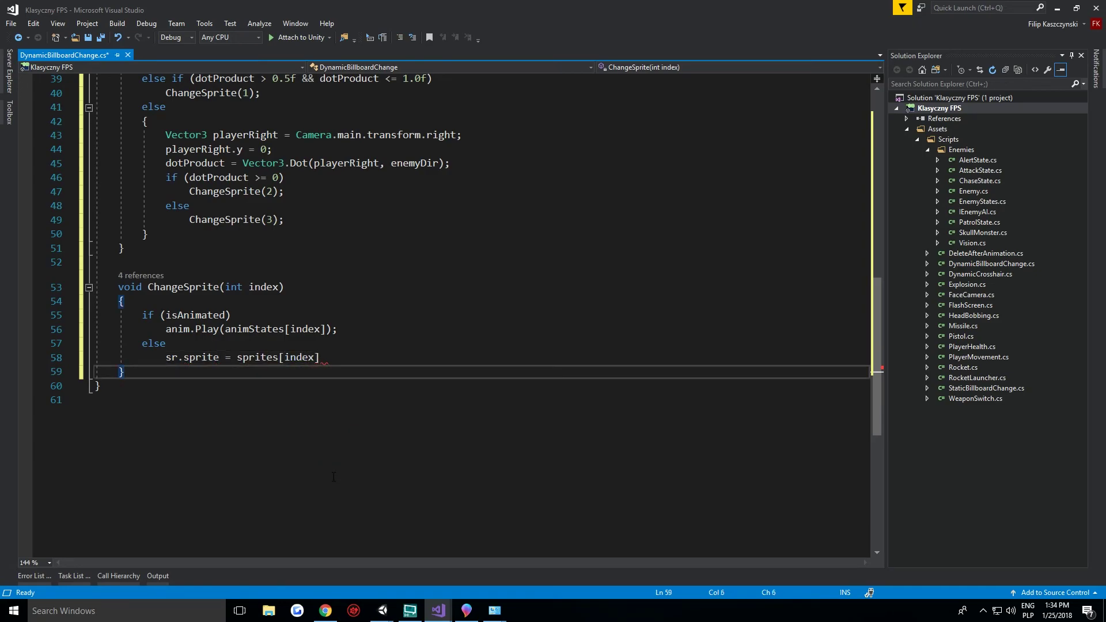
{"action": "key", "text": "Left"}
{"action": "key", "text": "Left"}
{"action": "key", "text": "Left"}
{"action": "key", "text": "Left"}
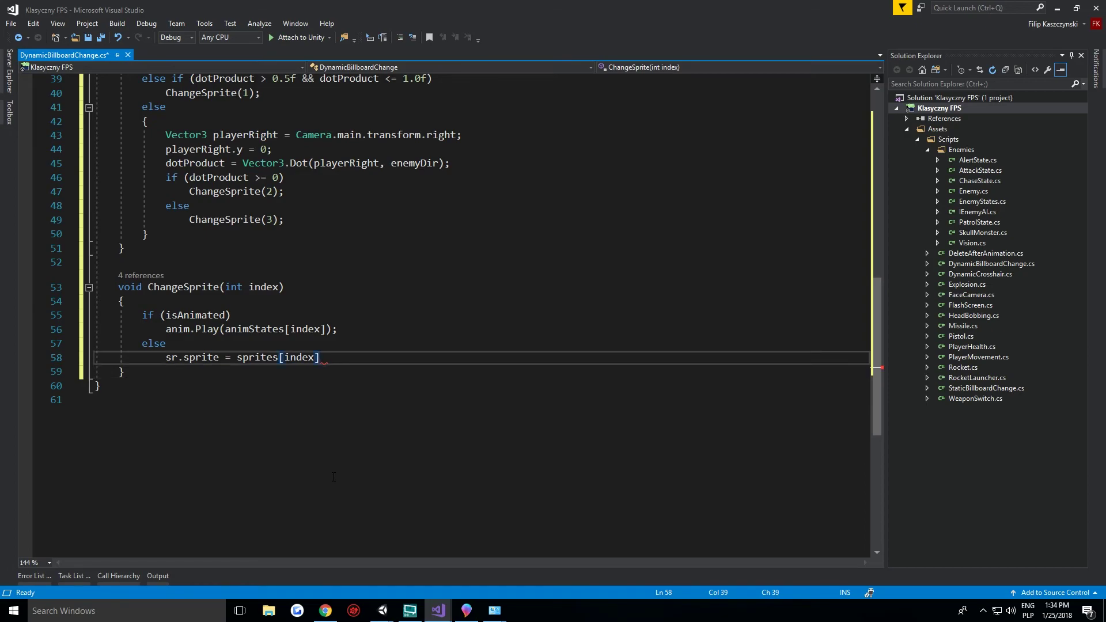
{"action": "type", "text": ";"}
{"action": "scroll", "coordinate": [334, 477], "scroll_direction": "up", "scroll_amount": 6}
Save the script and switch to Unity with the Console showing.
{"action": "key", "text": "ctrl+s"}
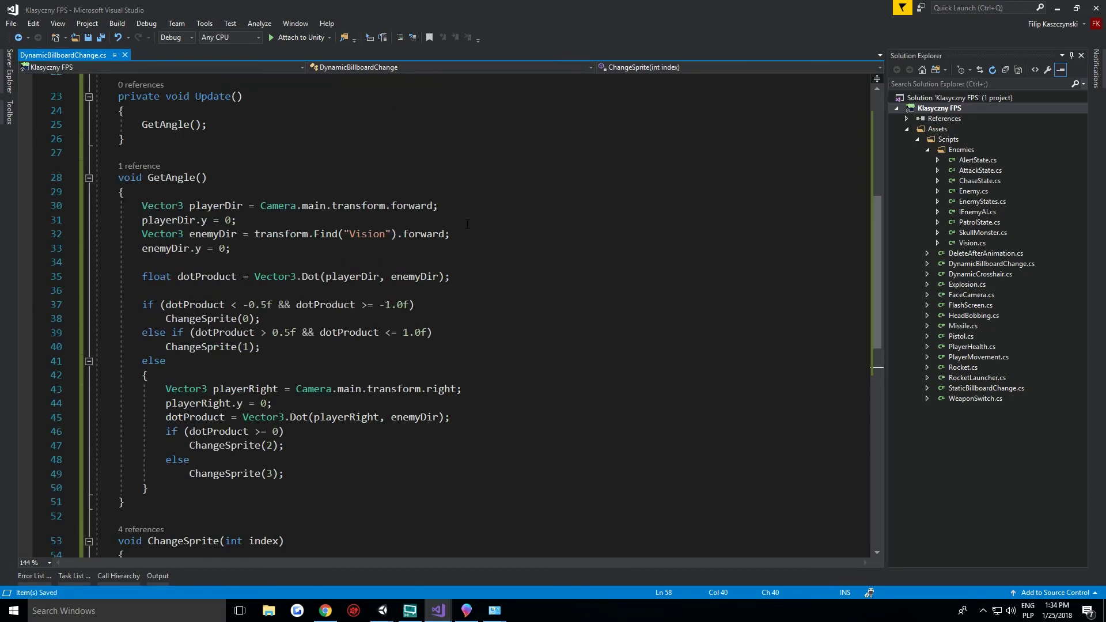
{"action": "scroll", "coordinate": [456, 244], "scroll_direction": "up", "scroll_amount": 5}
{"action": "scroll", "coordinate": [456, 245], "scroll_direction": "down", "scroll_amount": 4}
{"action": "mouse_move", "coordinate": [411, 602]}
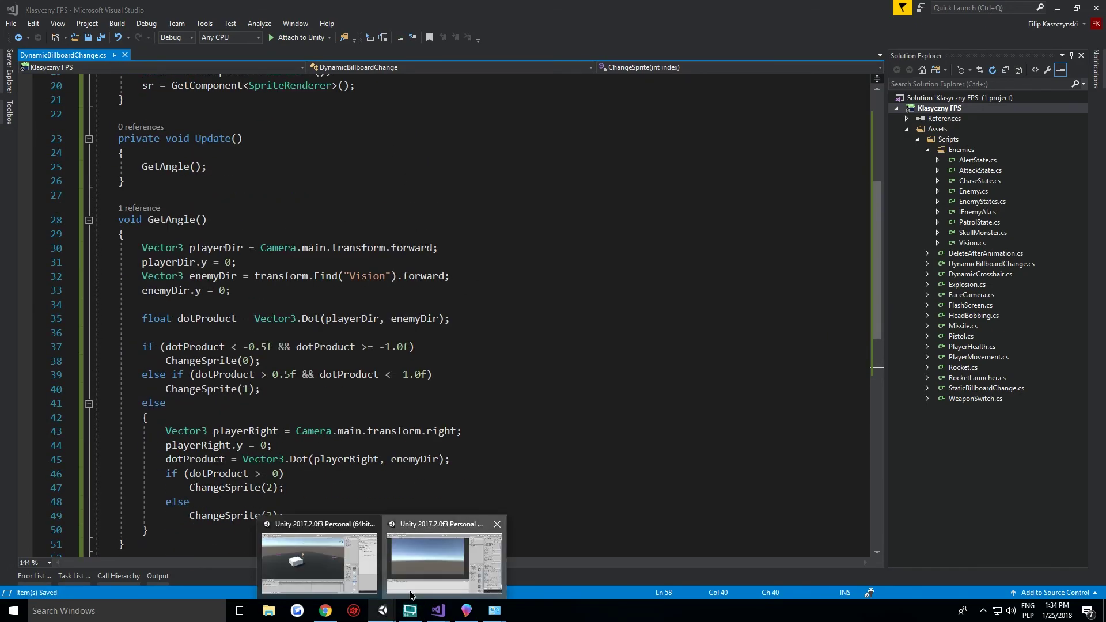
{"action": "mouse_move", "coordinate": [382, 611]}
{"action": "left_click", "coordinate": [314, 577]}
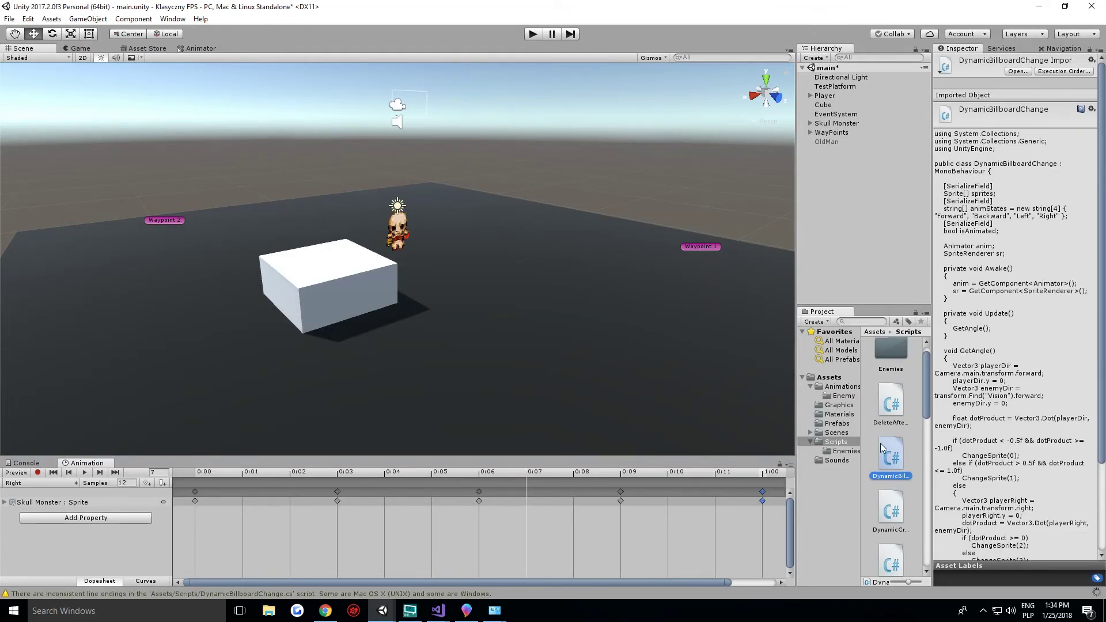
{"action": "left_click", "coordinate": [26, 464]}
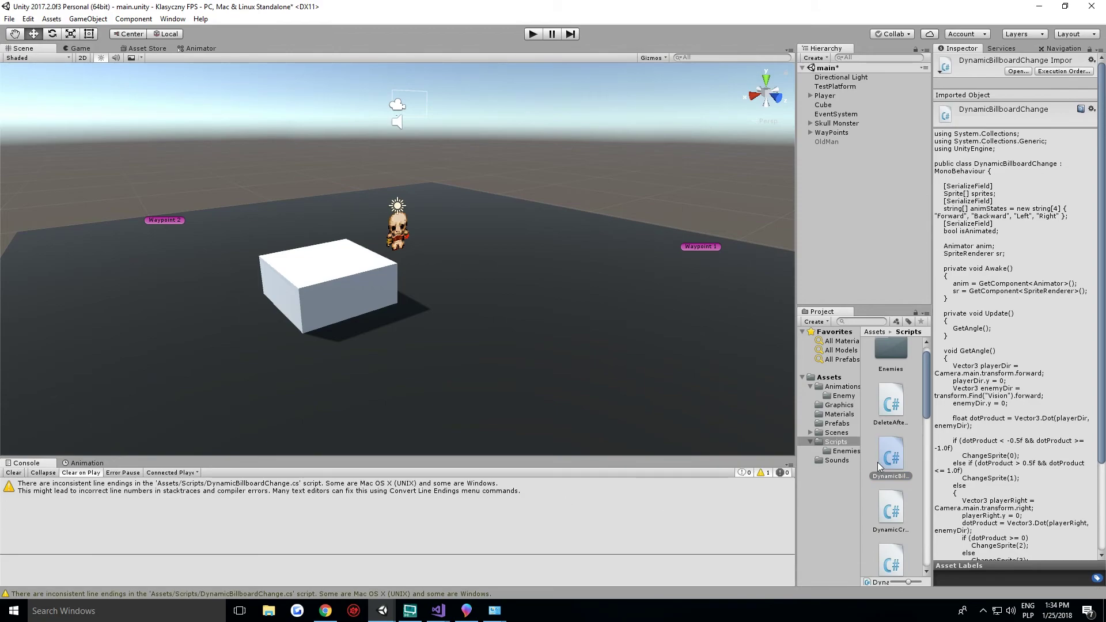
Attach DynamicBillboardChange to Skull Monster and enable Is Animated.
{"action": "left_click_drag", "start_coordinate": [892, 458], "coordinate": [835, 126]}
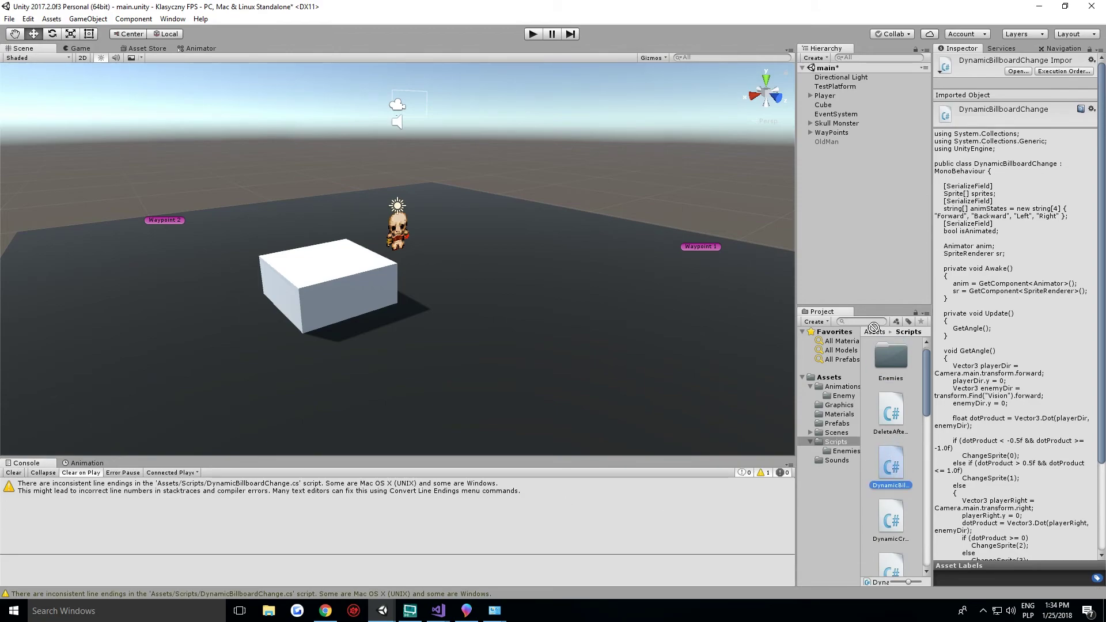
{"action": "left_click", "coordinate": [835, 124]}
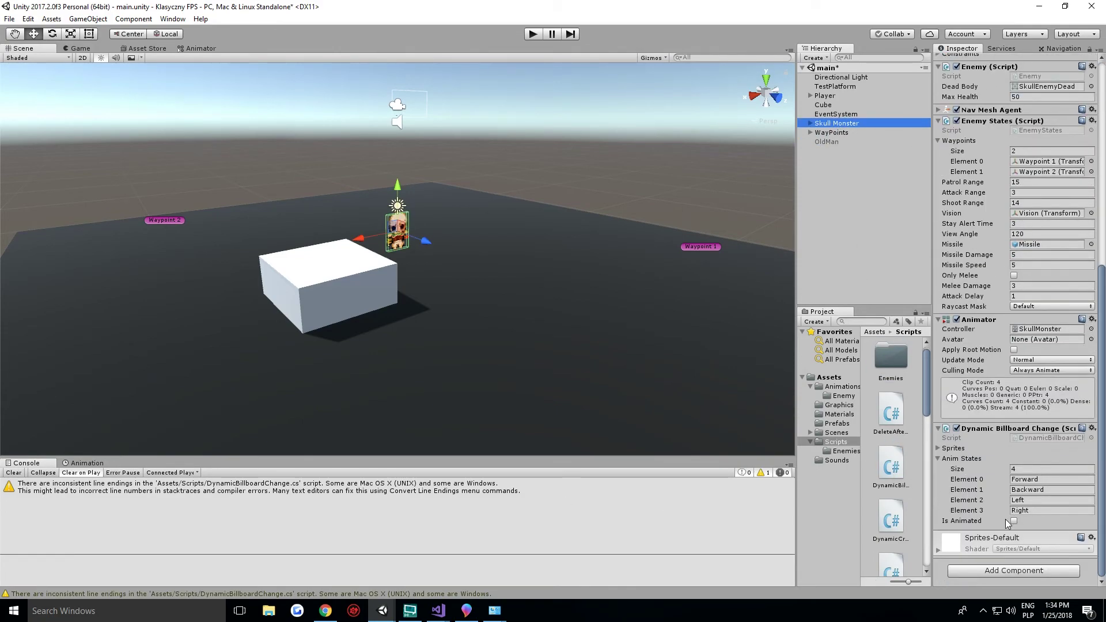
{"action": "left_click", "coordinate": [1013, 521]}
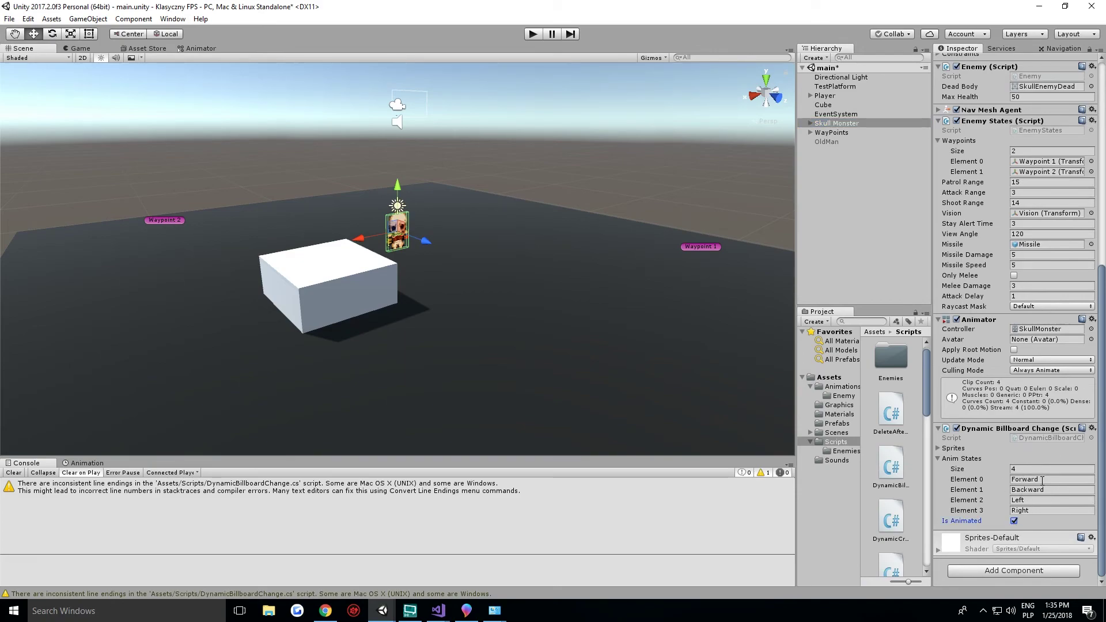
Play-test the scene briefly, moving toward the skull enemy, then stop the game.
{"action": "left_click", "coordinate": [531, 34]}
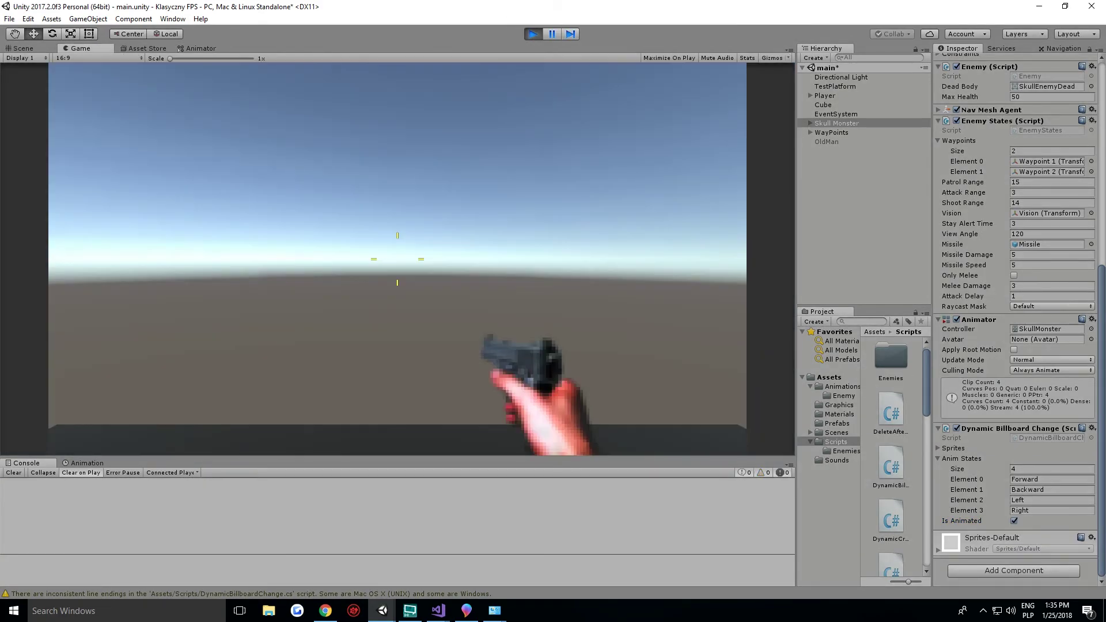
{"action": "key", "text": "w"}
{"action": "key", "text": "space"}
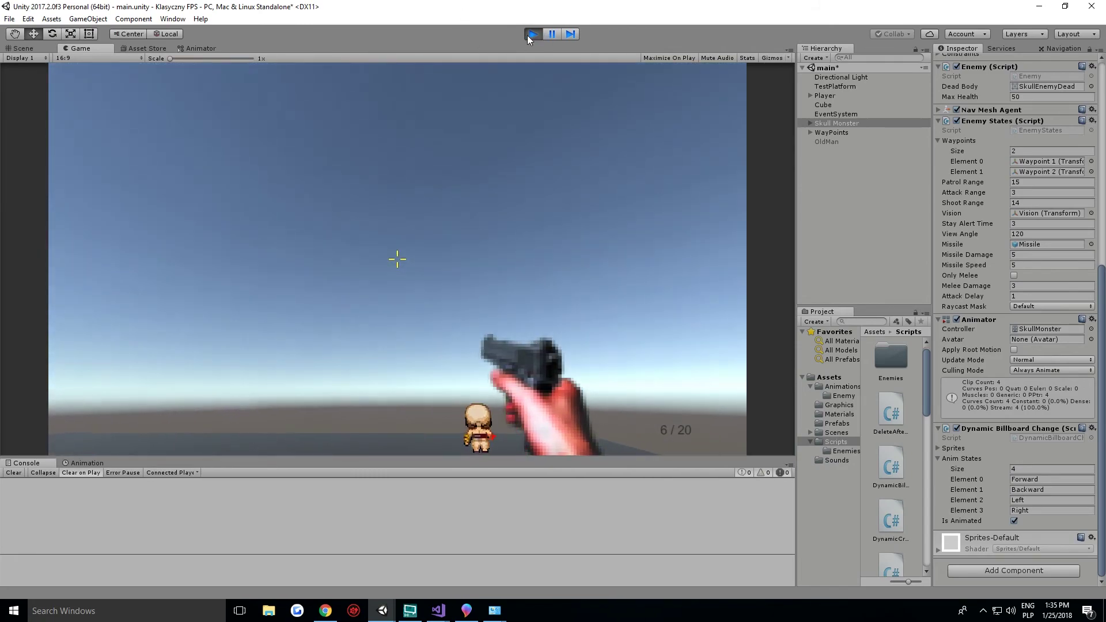
{"action": "left_click", "coordinate": [531, 34]}
Rename anim state Element 2 to 'Right' and Element 3 to 'Left', then rerun the game.
{"action": "left_click", "coordinate": [1051, 503]}
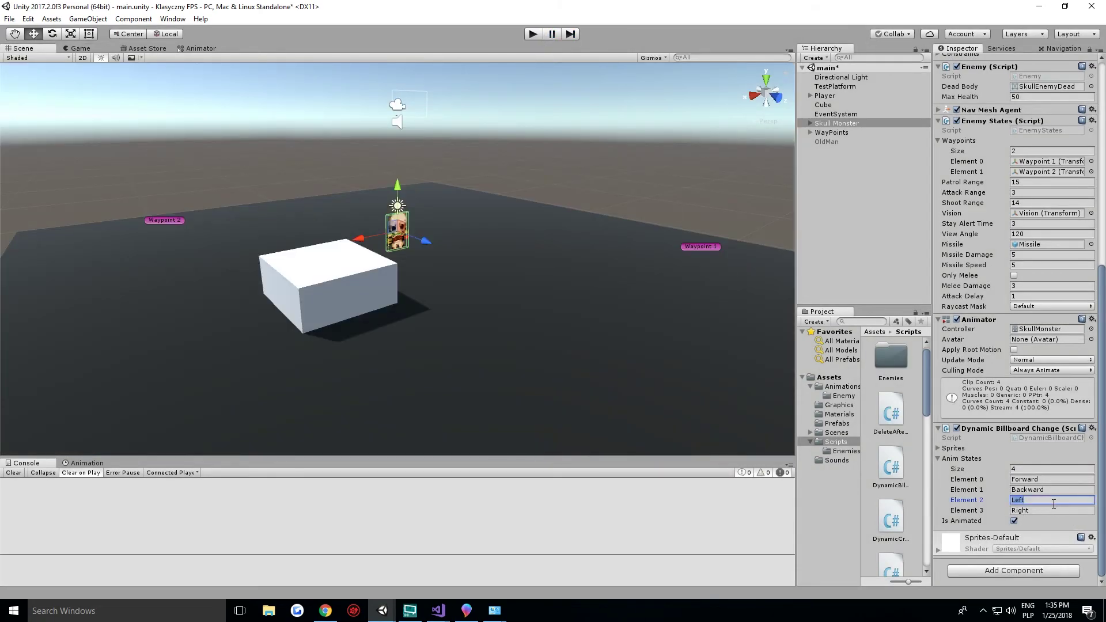
{"action": "type", "text": "Right"}
{"action": "left_click", "coordinate": [1047, 511]}
{"action": "type", "text": "Left"}
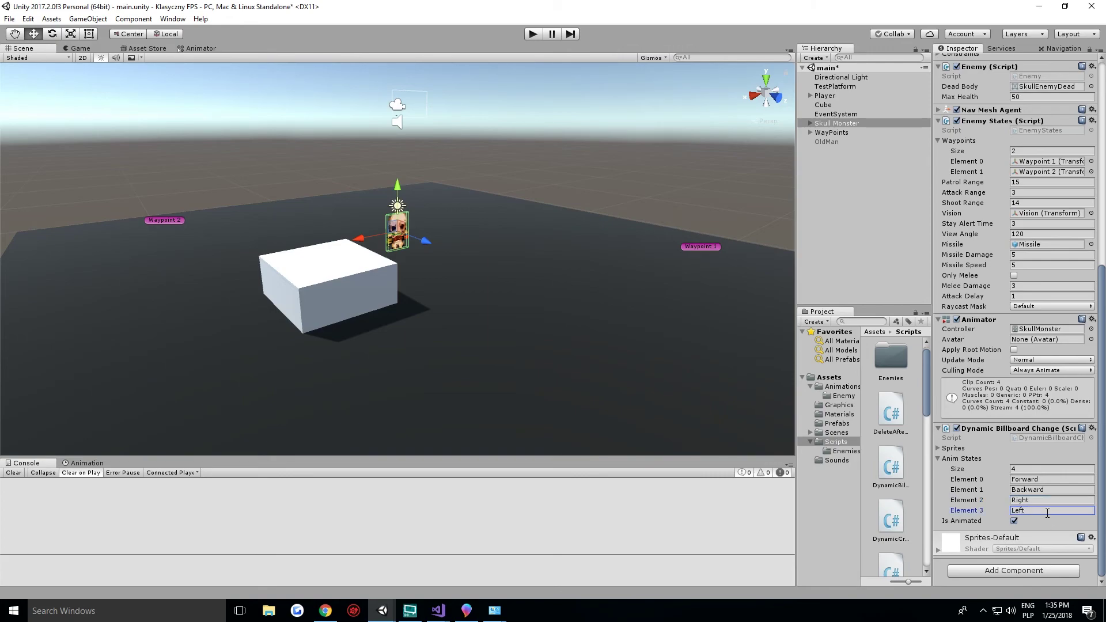
{"action": "left_click", "coordinate": [530, 37]}
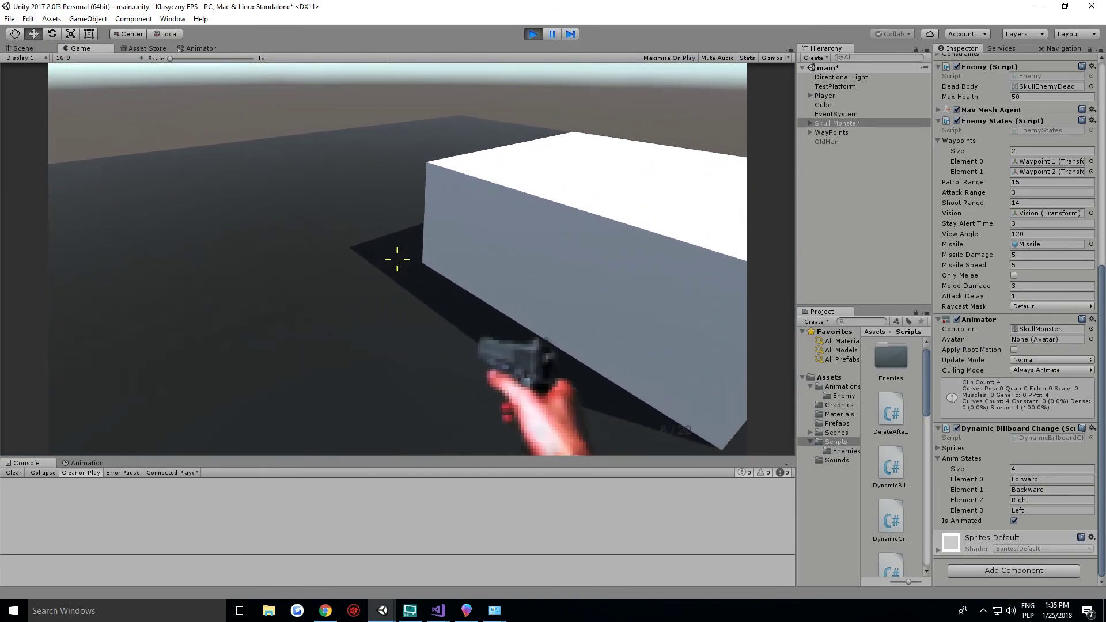
Climb onto the white box and circle the skull monster to watch its directional animations switch.
{"action": "key", "text": "space"}
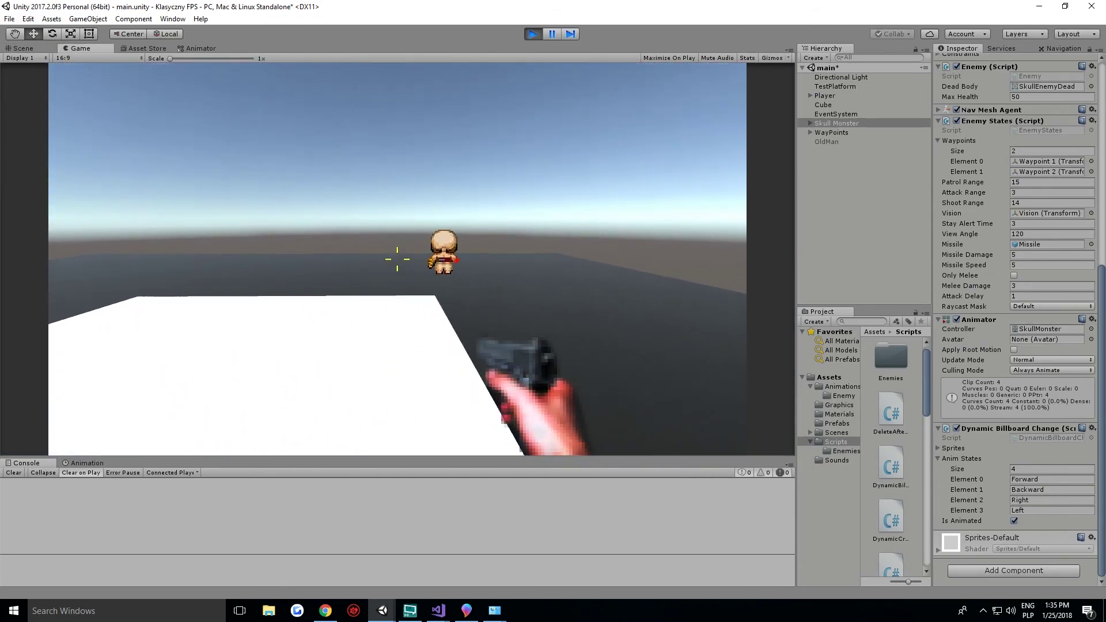
{"action": "key", "text": "Left"}
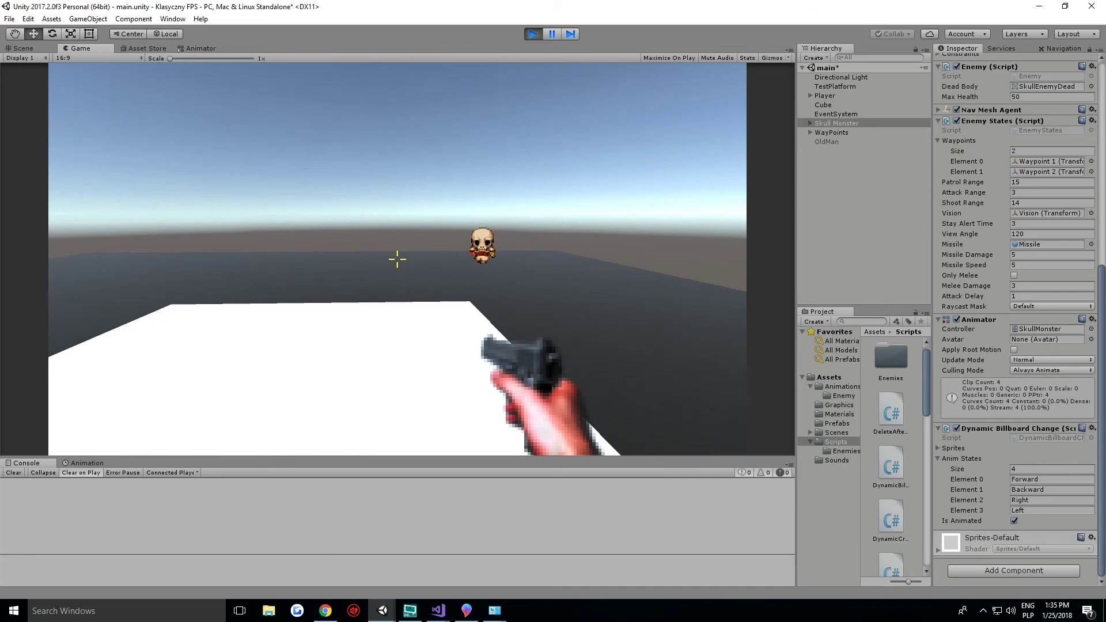
{"action": "key", "text": "Down"}
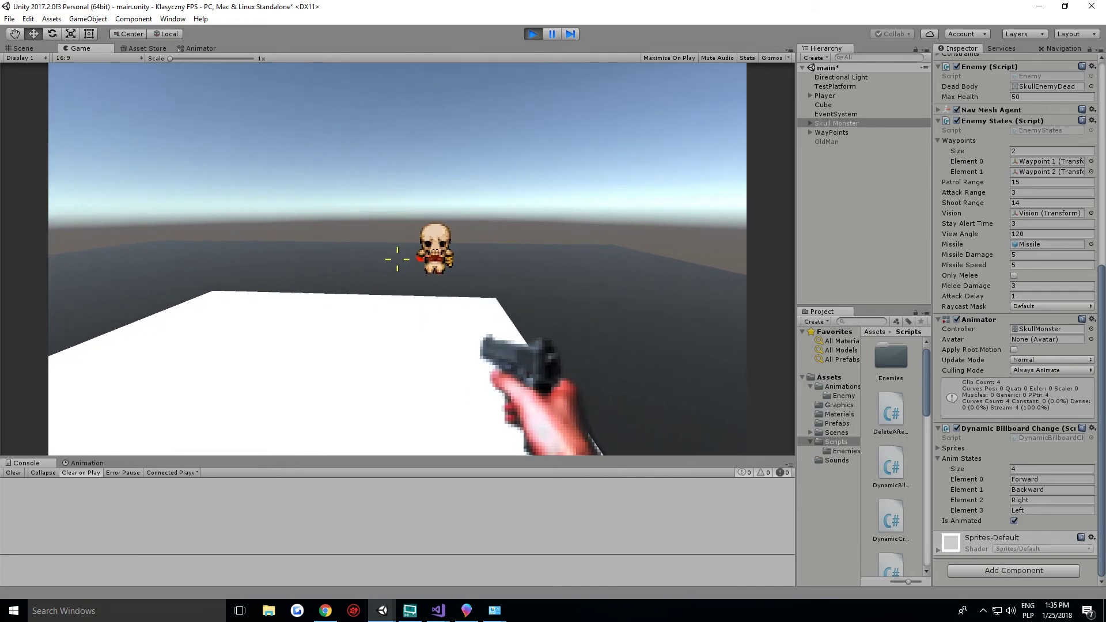
{"action": "key", "text": "space"}
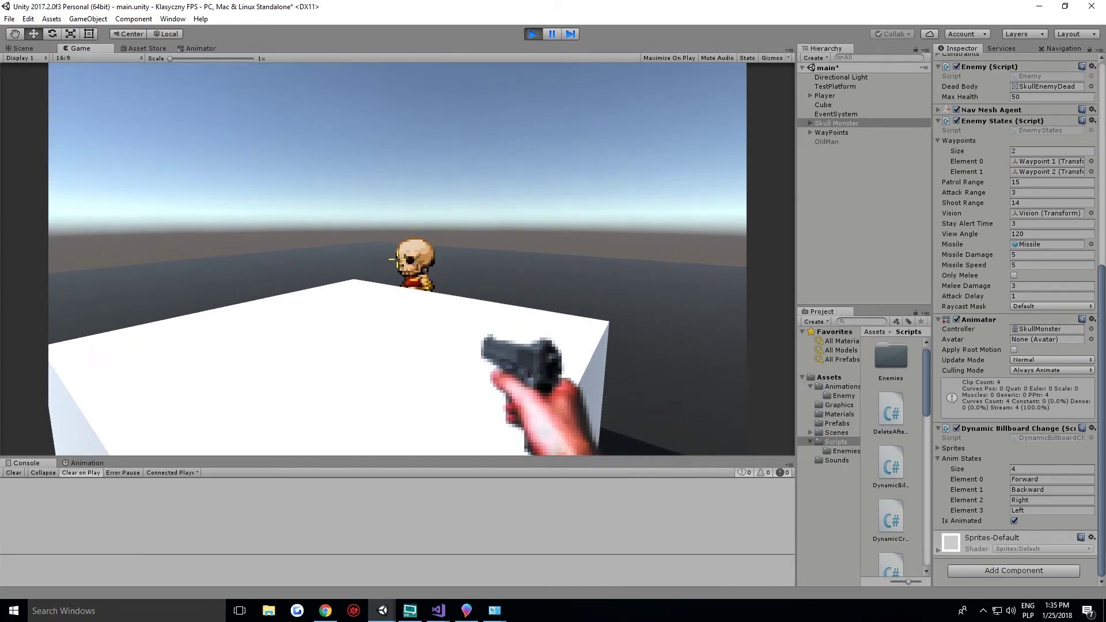
{"action": "key", "text": "Left"}
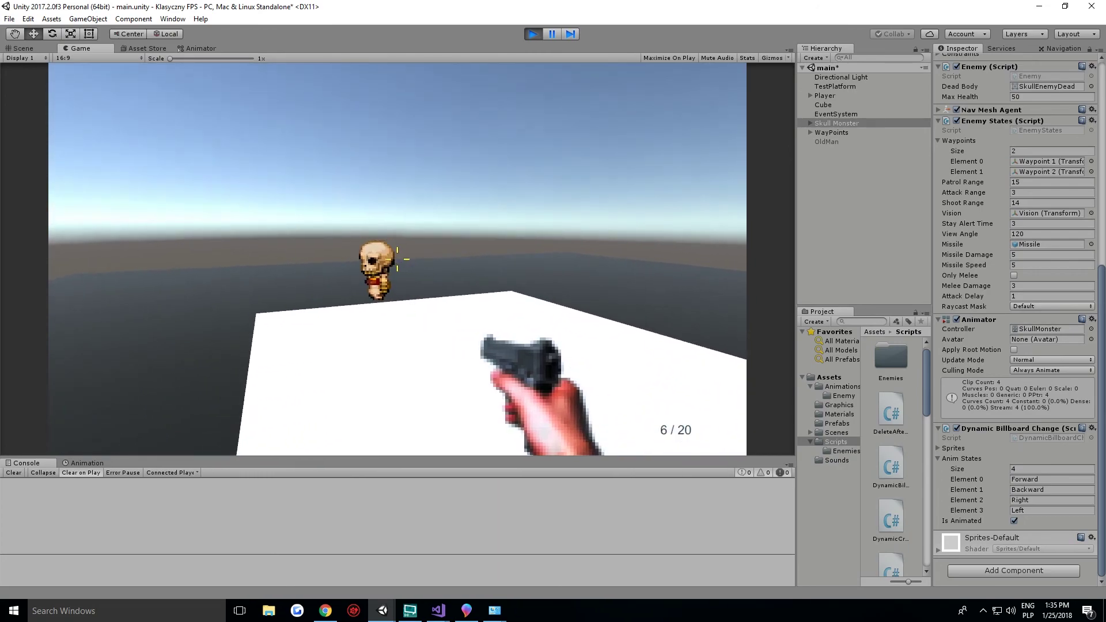
{"action": "key", "text": "Left"}
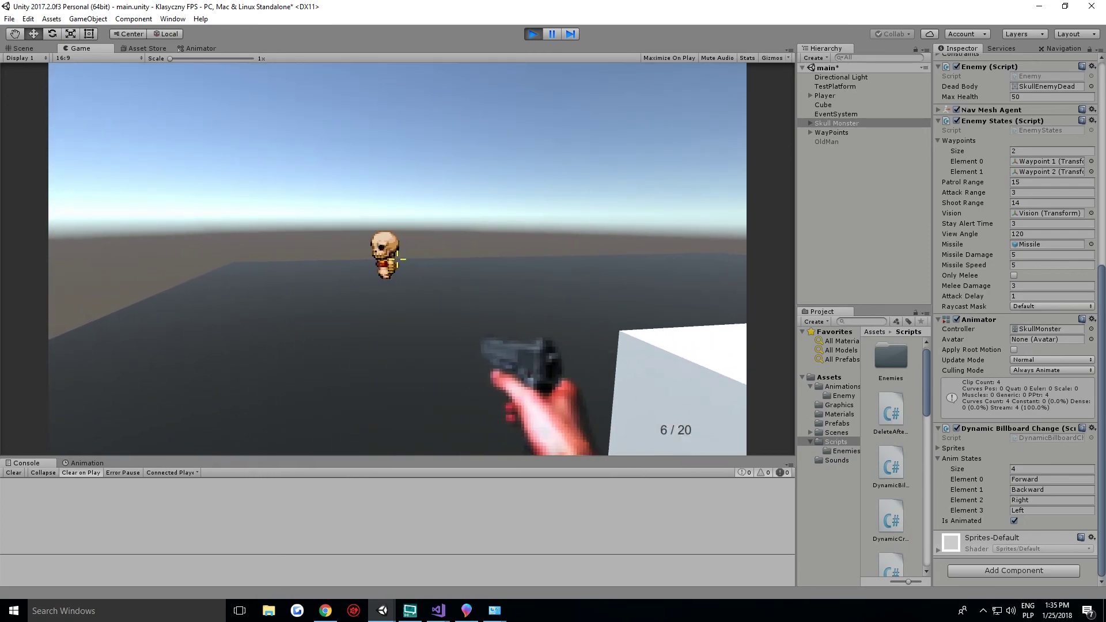
{"action": "key", "text": "Left"}
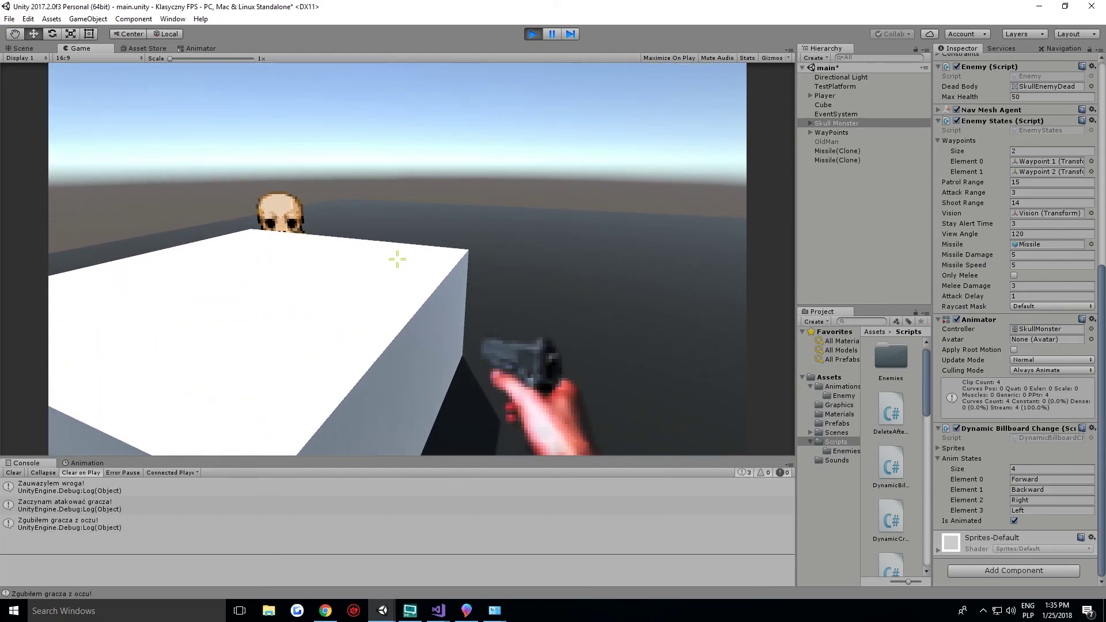
{"action": "key", "text": "w"}
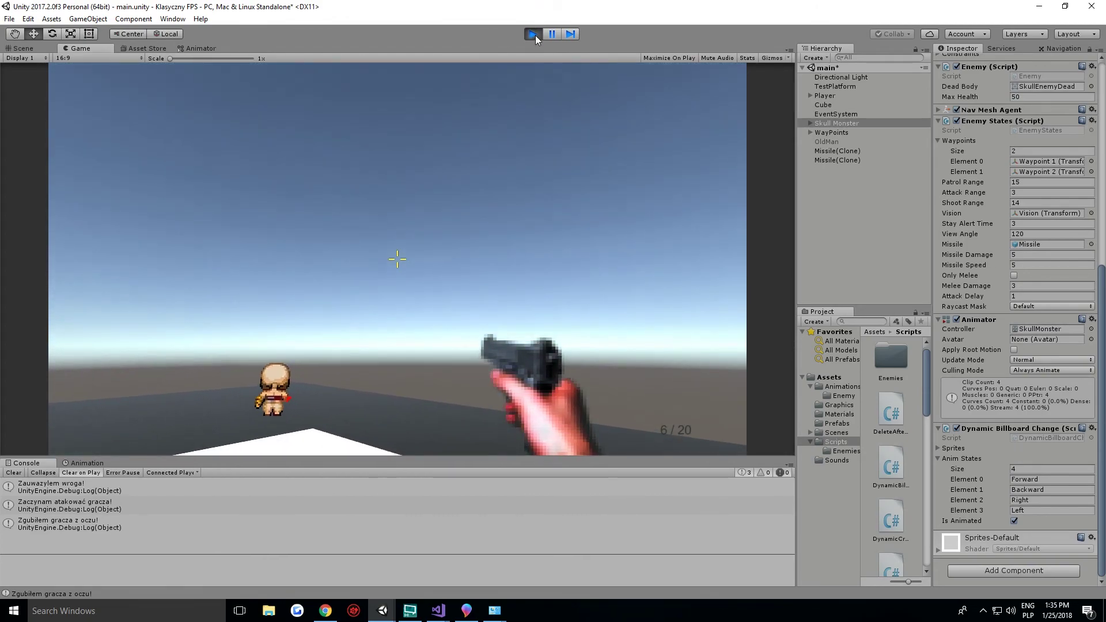
{"action": "left_click", "coordinate": [535, 36]}
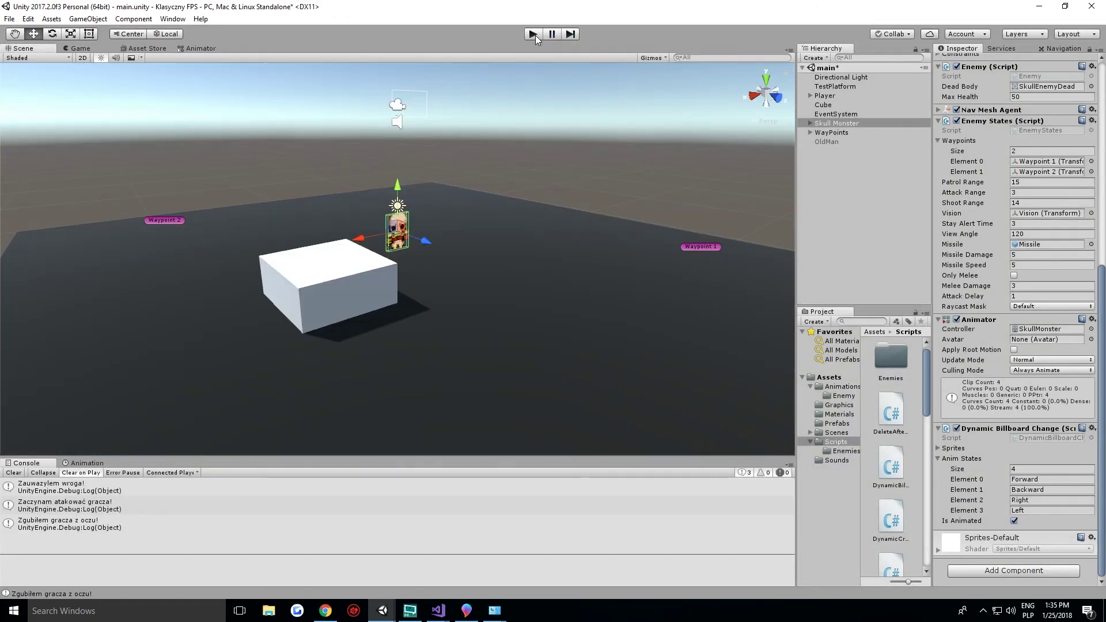